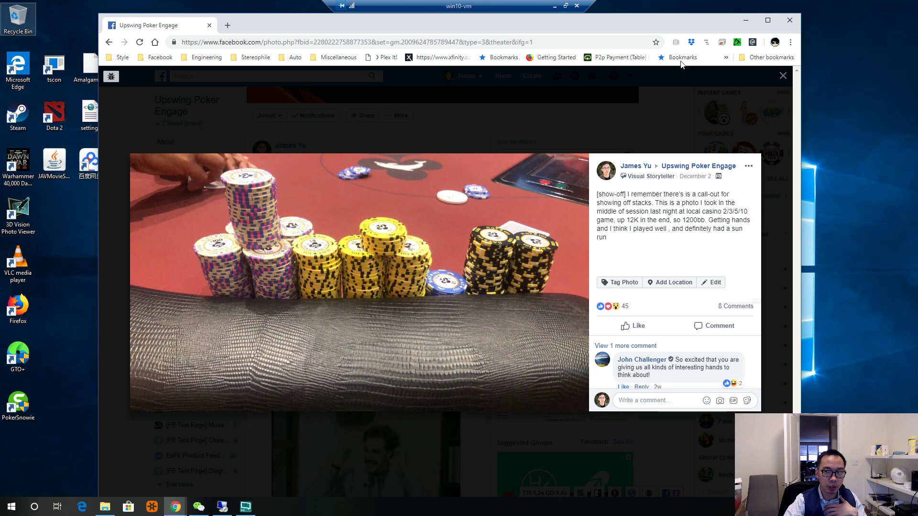
Minimize the browser, switch to PokerSnowie and review the seat and blind entries of Scenario 3 in the hand tree
left_click(742, 21)
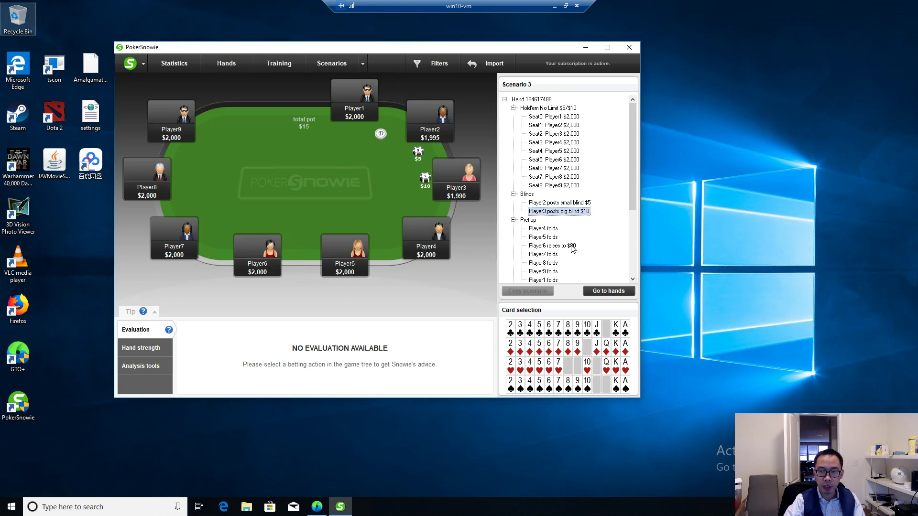
left_click_drag(635, 201, 638, 158)
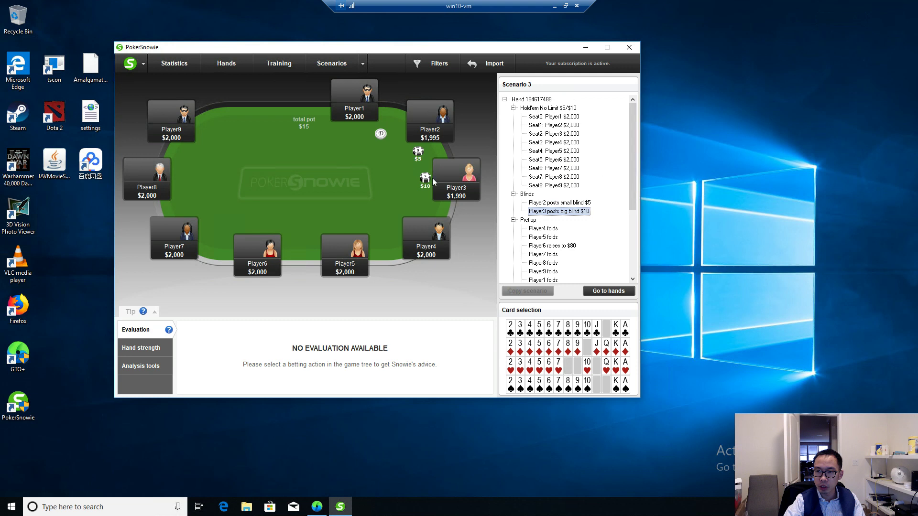
left_click(557, 202)
left_click(558, 212)
left_click(560, 186)
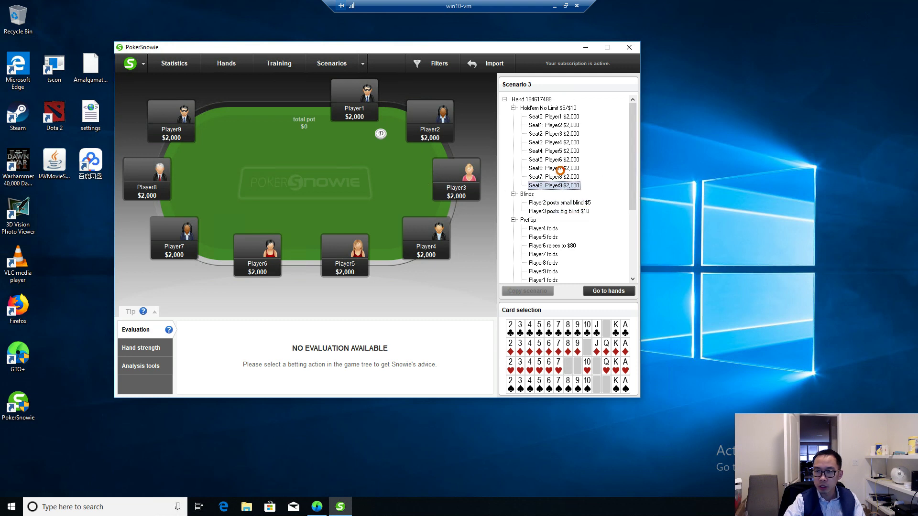
left_click(561, 169)
left_click(559, 203)
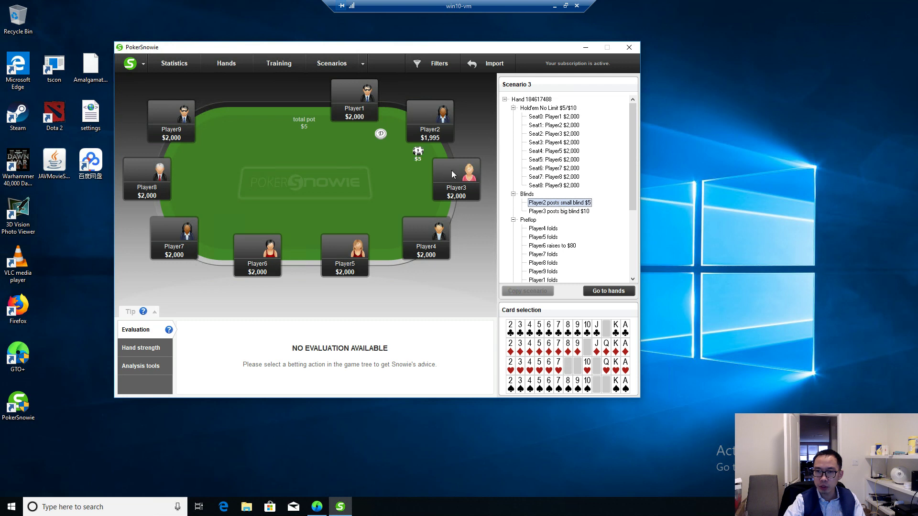
Open Scenario 2 and review Player6's preflop raise to $80 and the evaluation of Player3's $70 call
left_click(363, 70)
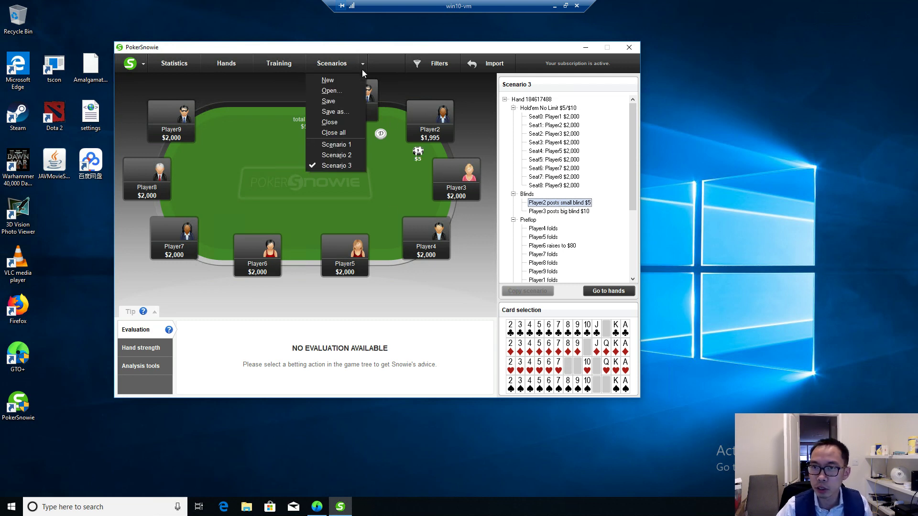
left_click(340, 154)
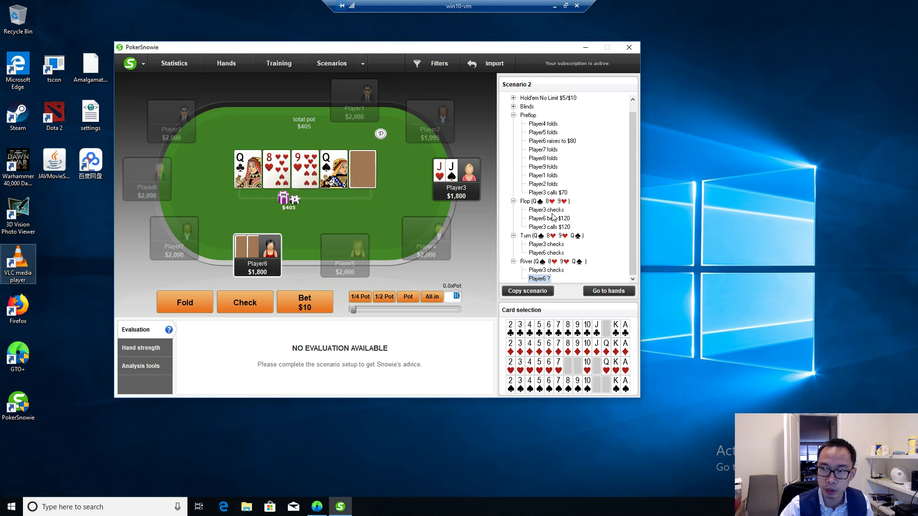
left_click(552, 142)
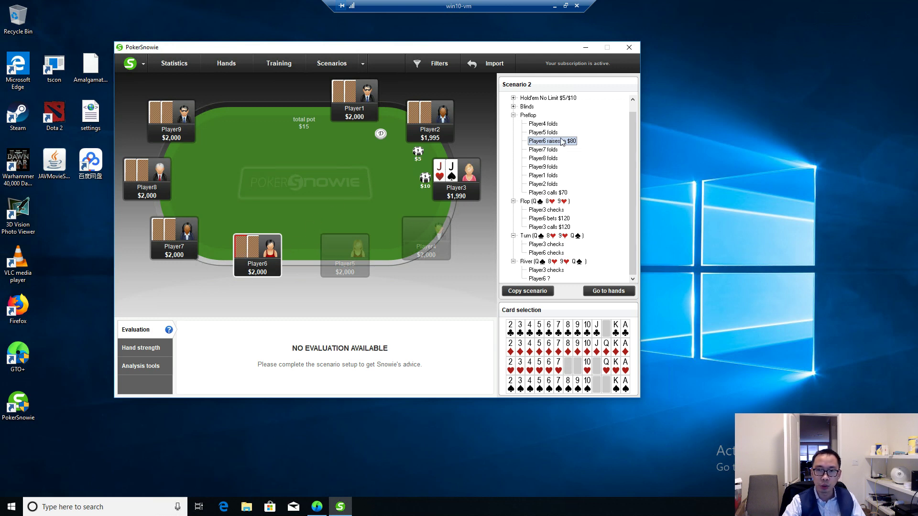
left_click(550, 193)
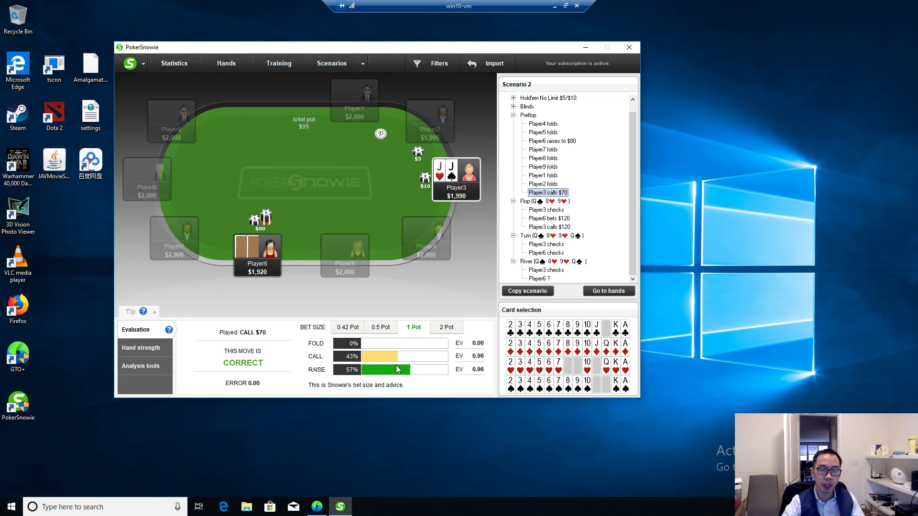
Review the flop actions: Player3's check, Player6's $120 bet and the evaluation of Player3's $120 call
left_click(560, 218)
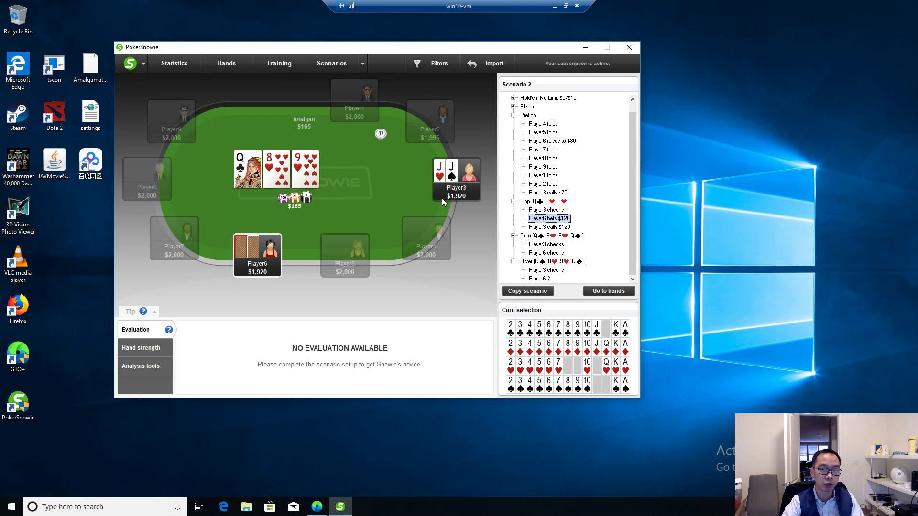
left_click(546, 210)
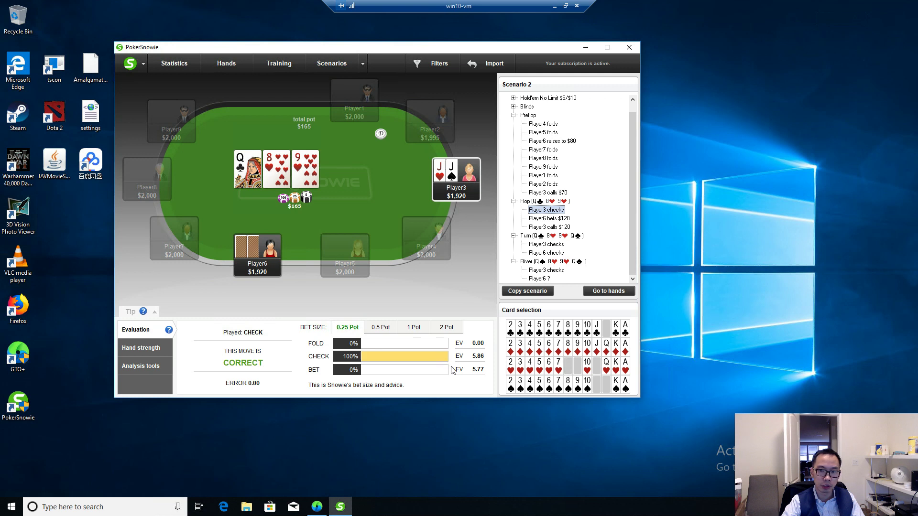
left_click(557, 219)
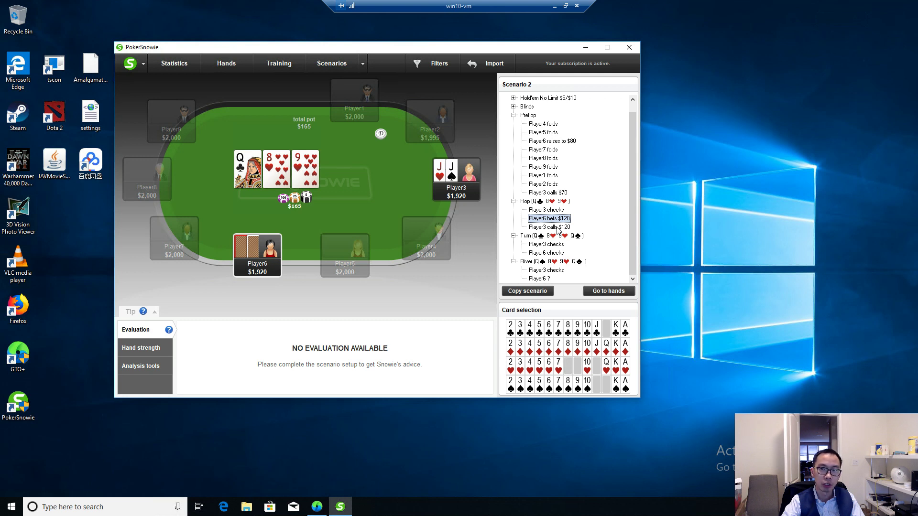
left_click(557, 228)
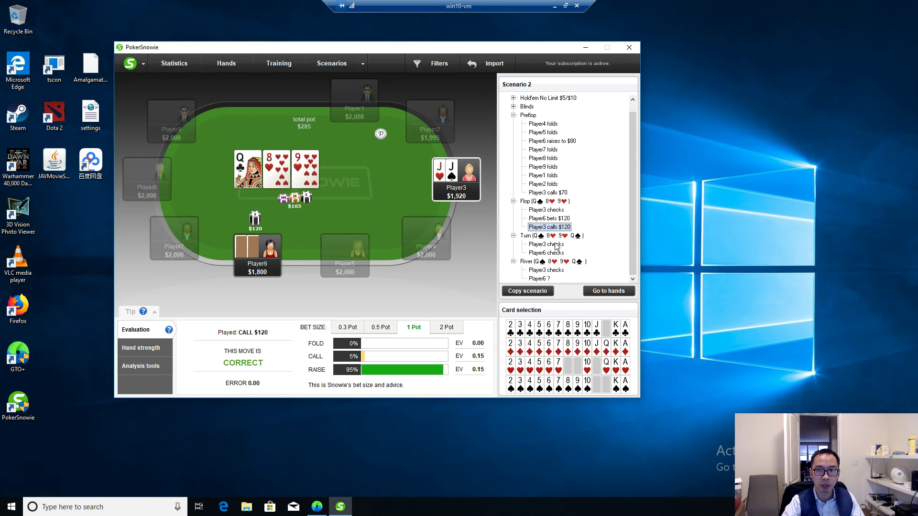
Review the turn checks by Player3 and Player6, plus the river entries in the hand tree
left_click(556, 245)
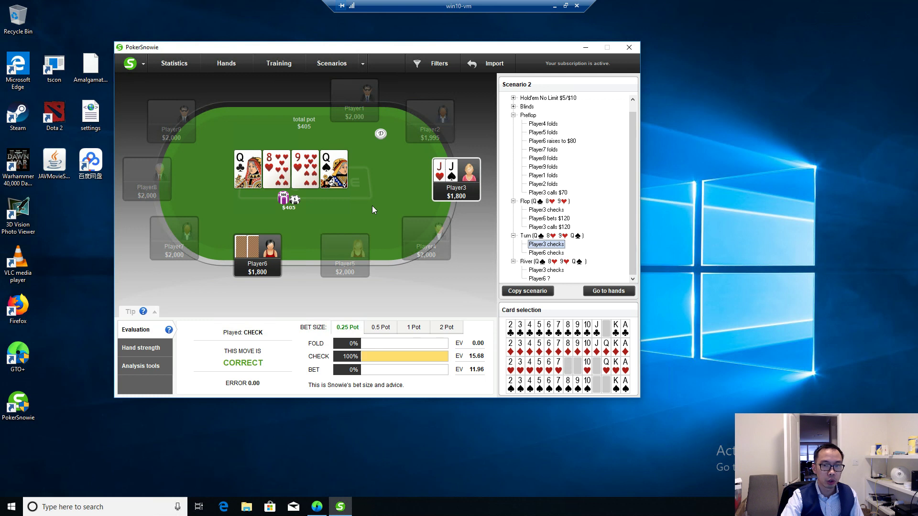
left_click(556, 254)
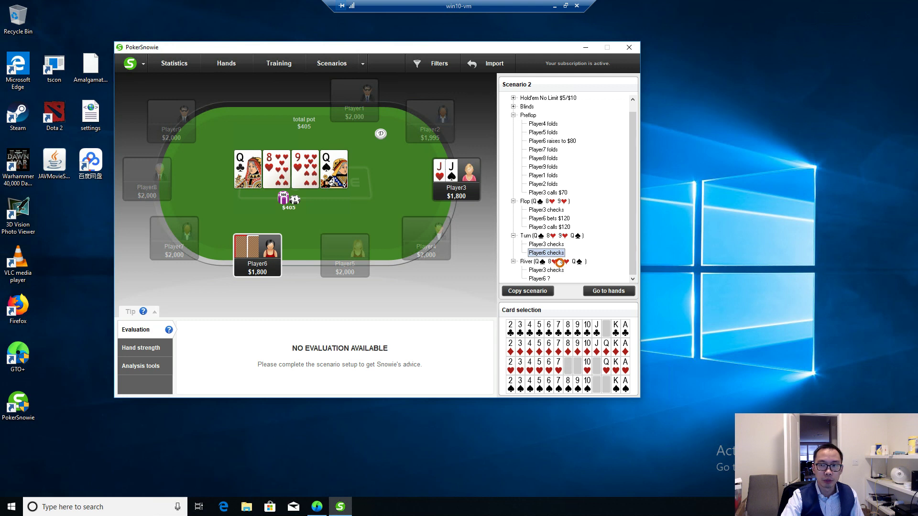
left_click(556, 270)
left_click(558, 262)
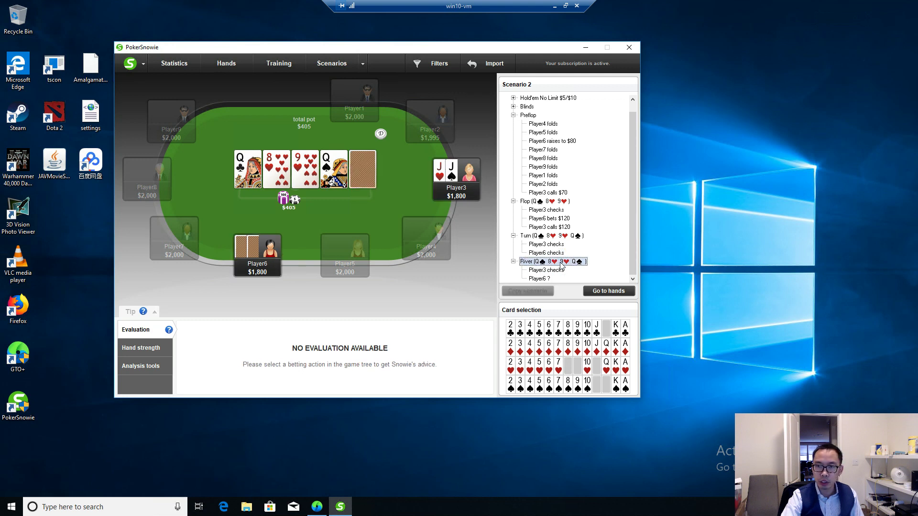
Copy the scenario from Player3's river check and set the river card to the 10 of diamonds
right_click(560, 262)
left_click(551, 269)
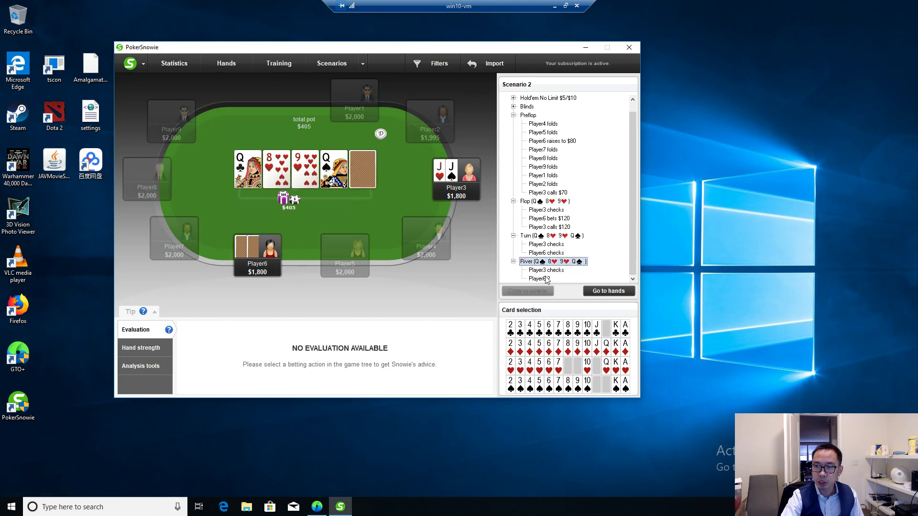
left_click(545, 270)
left_click(539, 293)
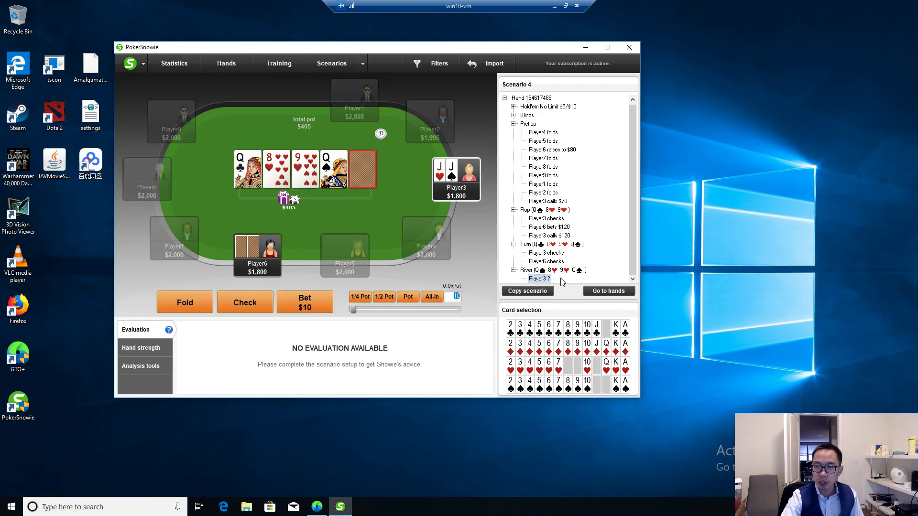
left_click(587, 348)
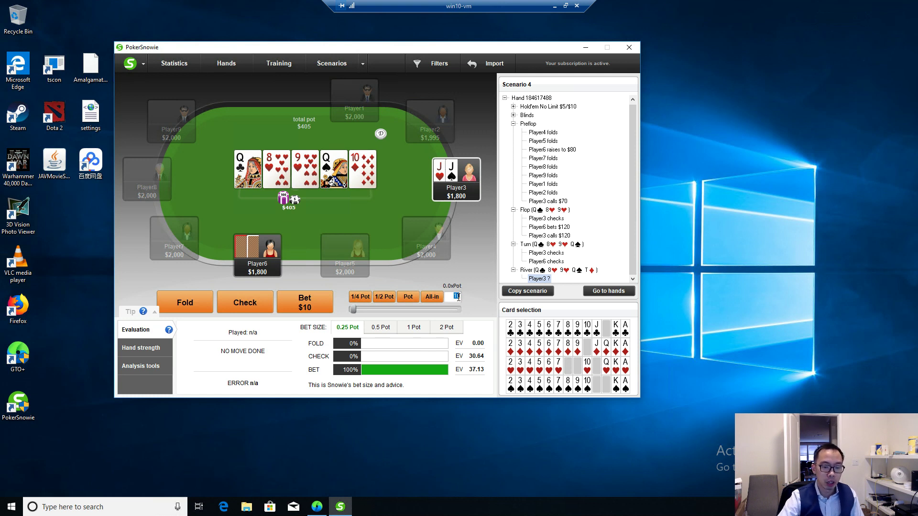
Bet $175 on the river as Player3 and show the evaluation for the 0.25 Pot bet size
type("175")
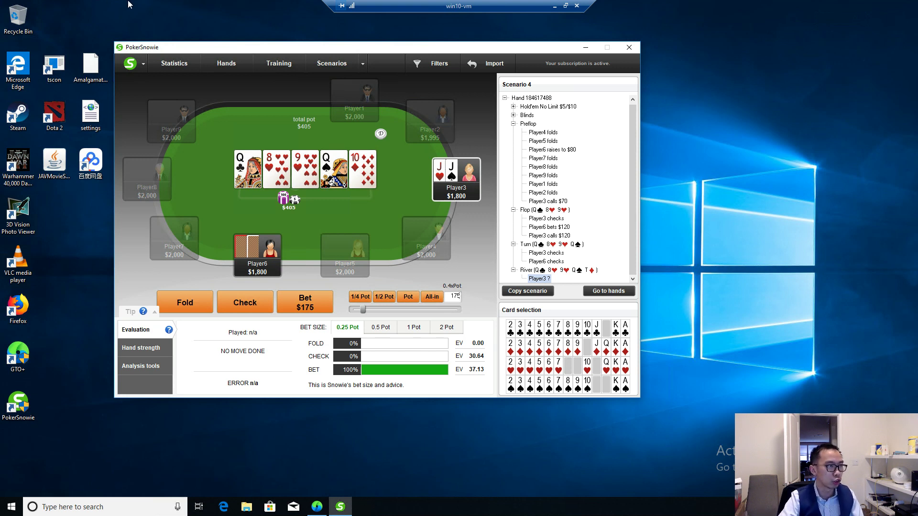
left_click(19, 213)
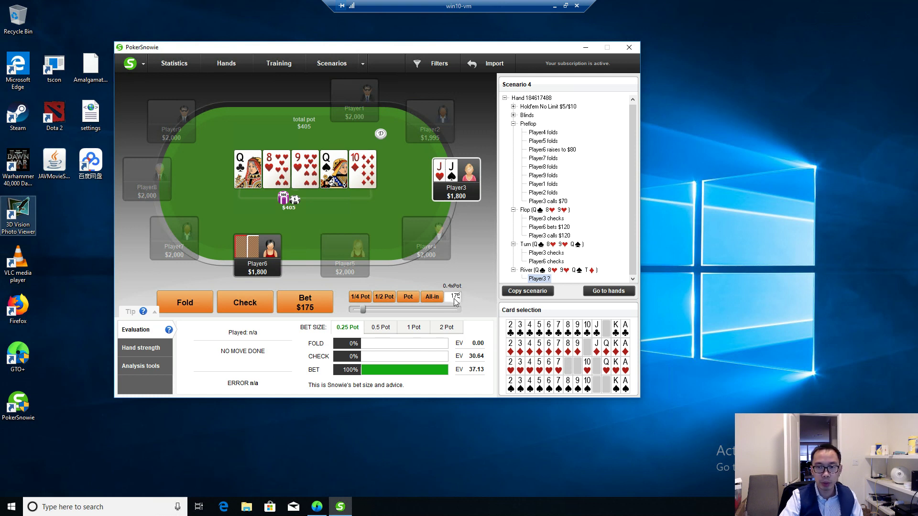
left_click(293, 299)
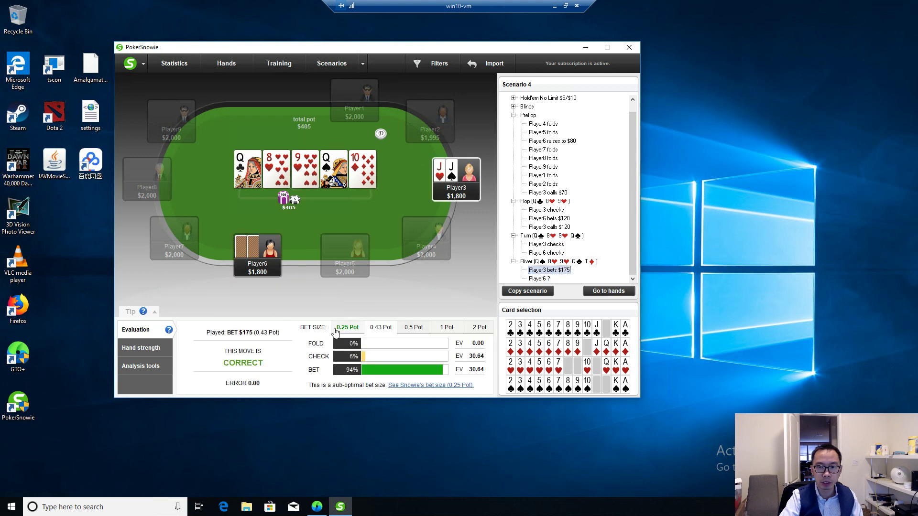
left_click(339, 328)
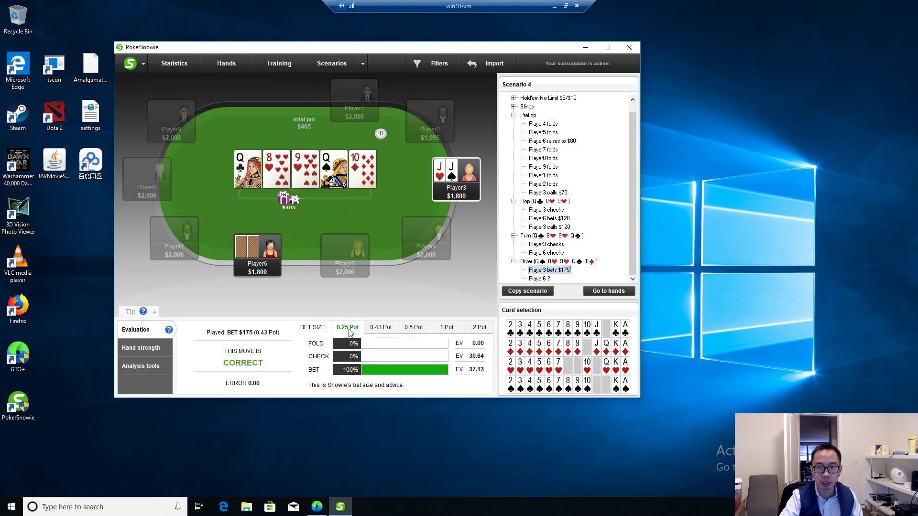
Raise to $800 on the river as Player6, and call the additional $625 as Player3
left_click(538, 280)
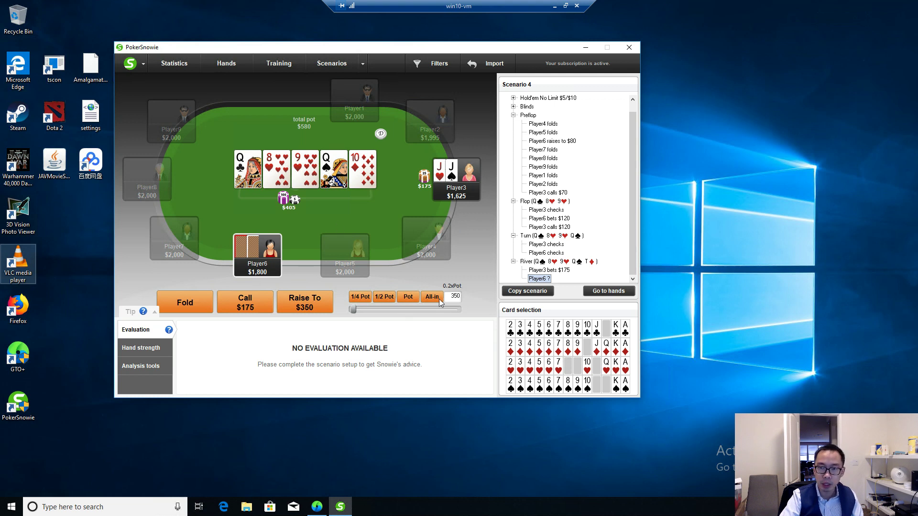
double_click(455, 297)
type("800")
left_click(297, 305)
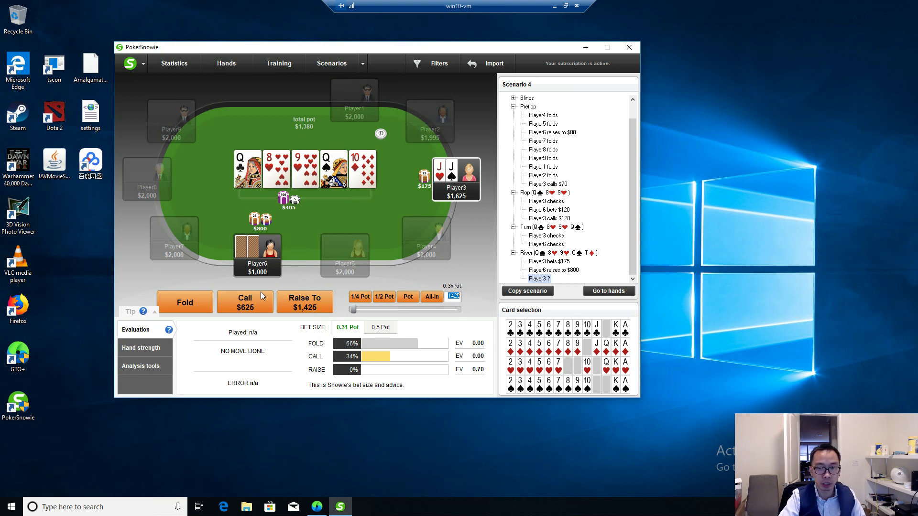
left_click(241, 304)
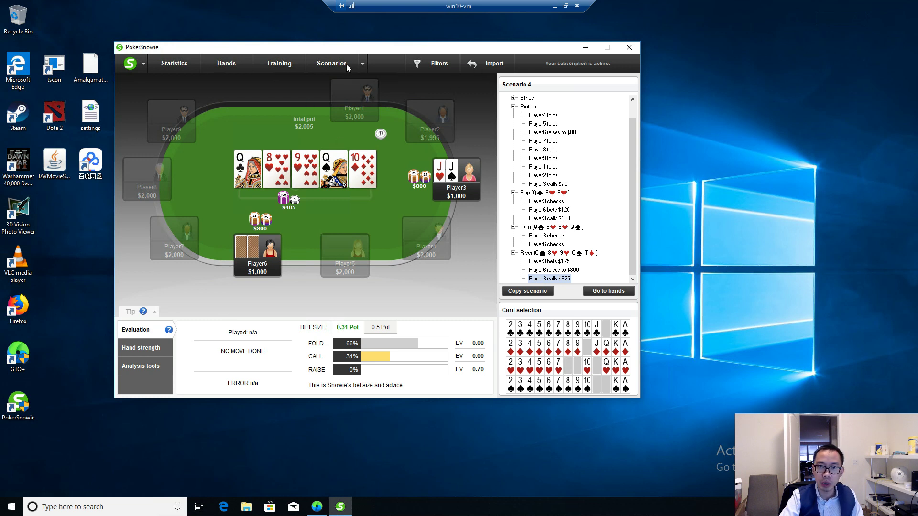
left_click(362, 67)
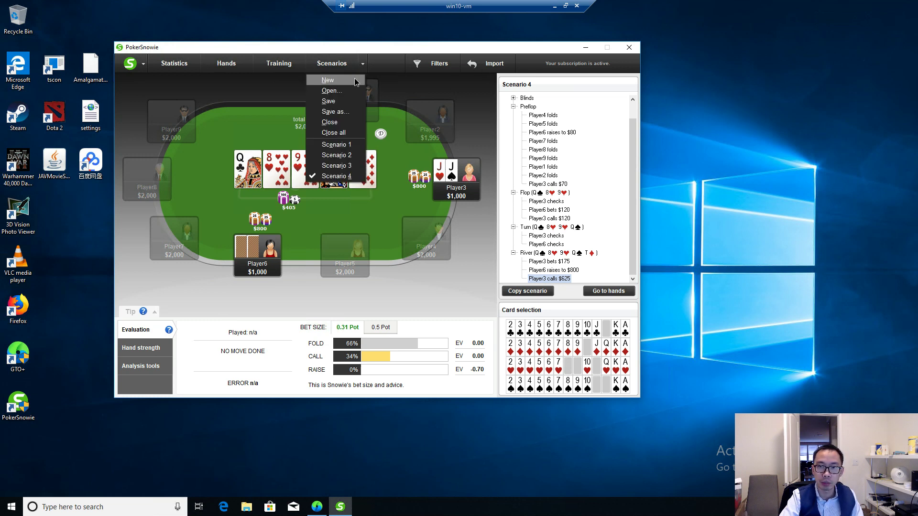
left_click(354, 79)
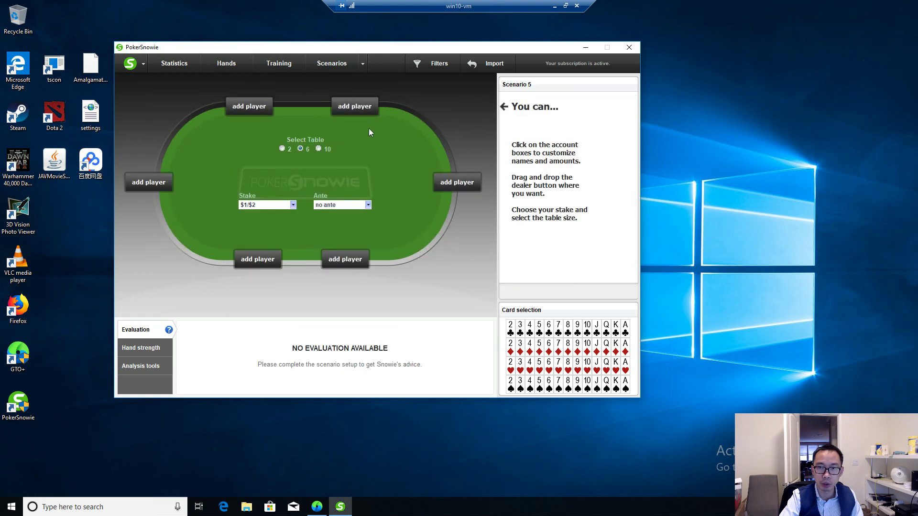
left_click(362, 63)
left_click(348, 175)
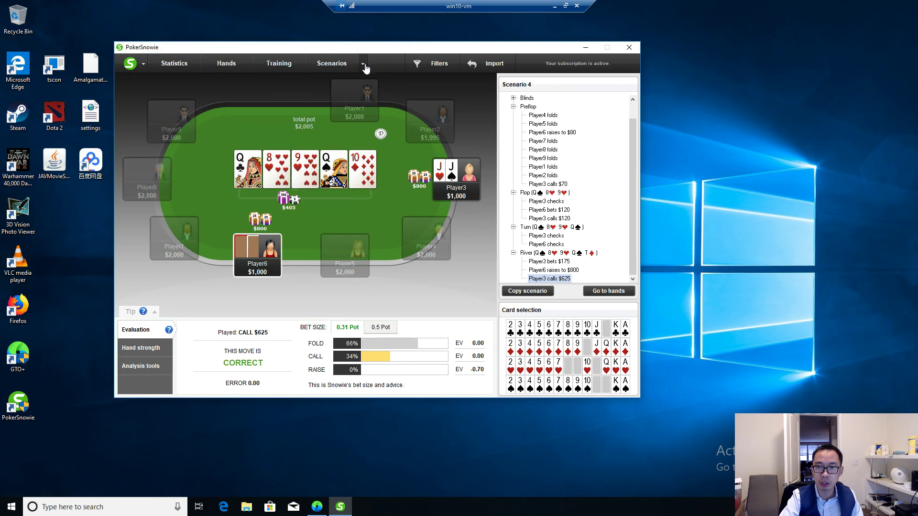
Copy the scenario from Player5's preflop decision, and fold both Player5 and Player6
left_click(558, 134)
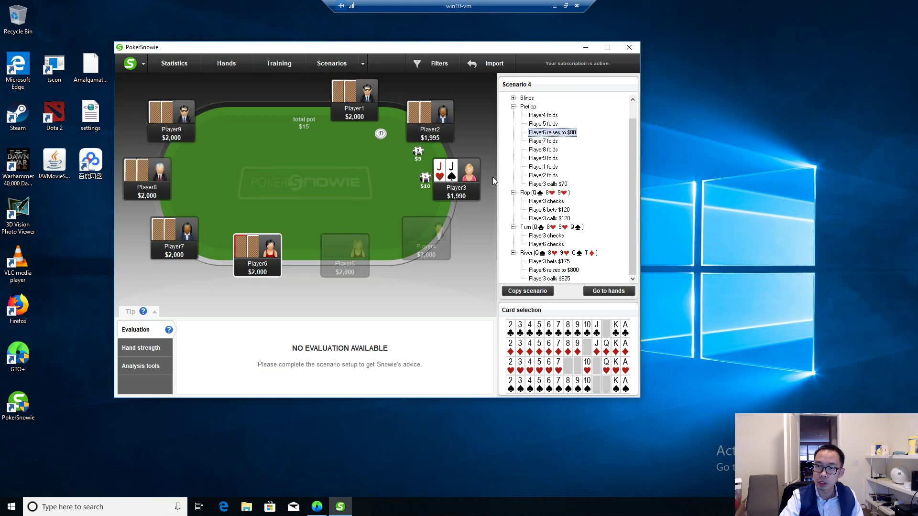
left_click(535, 124)
left_click(528, 290)
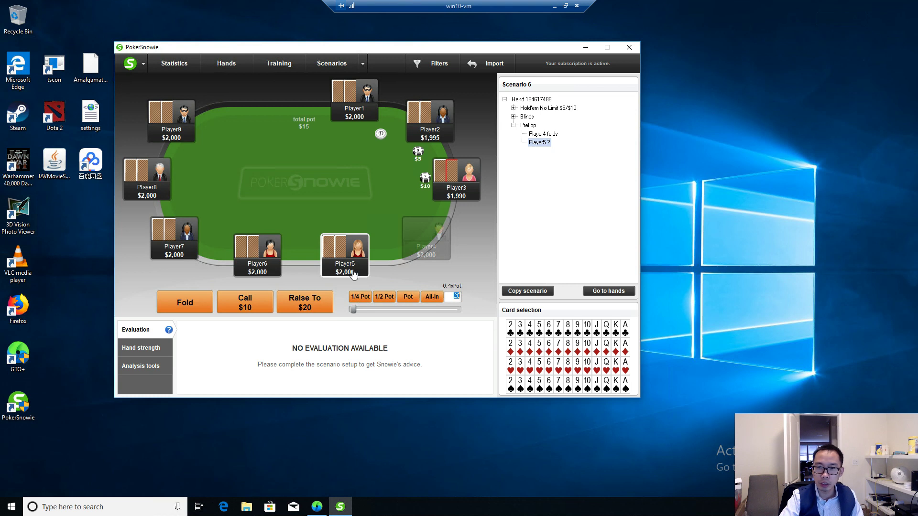
left_click(204, 309)
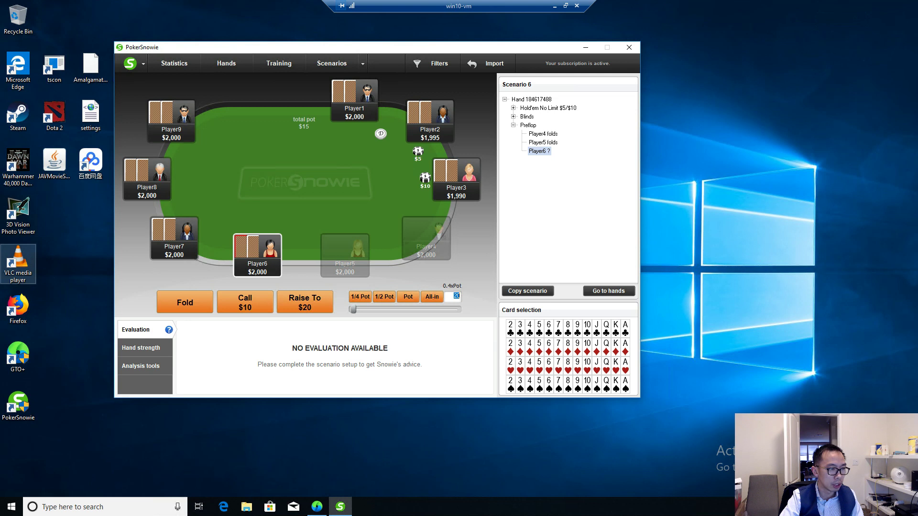
left_click(192, 308)
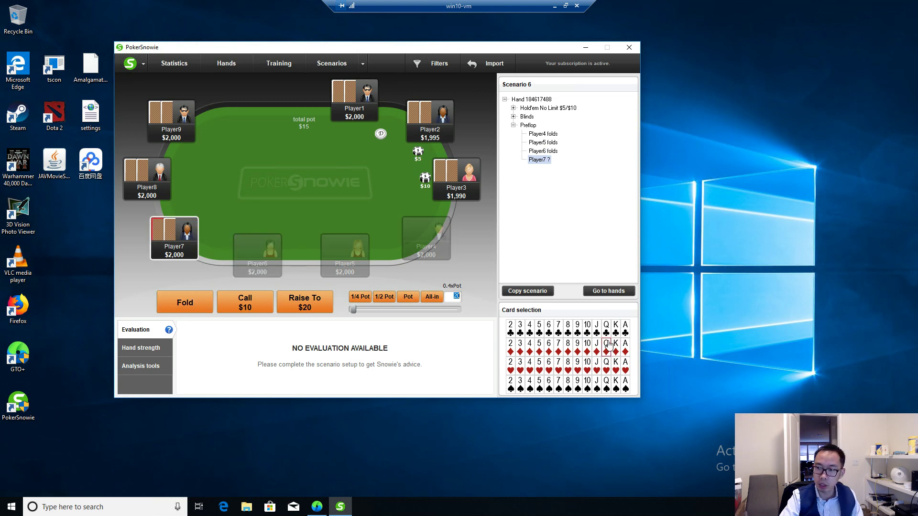
Give Player7 the queen of hearts and the queen of spades as hole cards
left_click(606, 366)
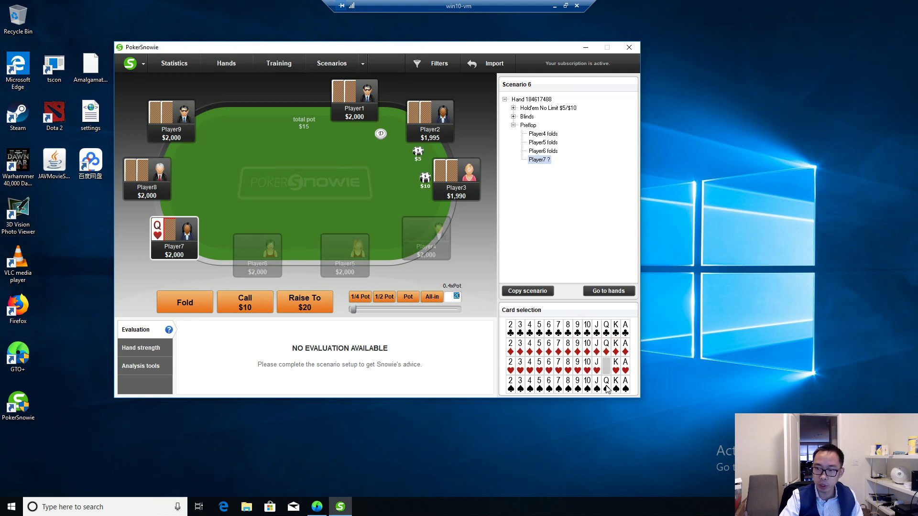
left_click(606, 385)
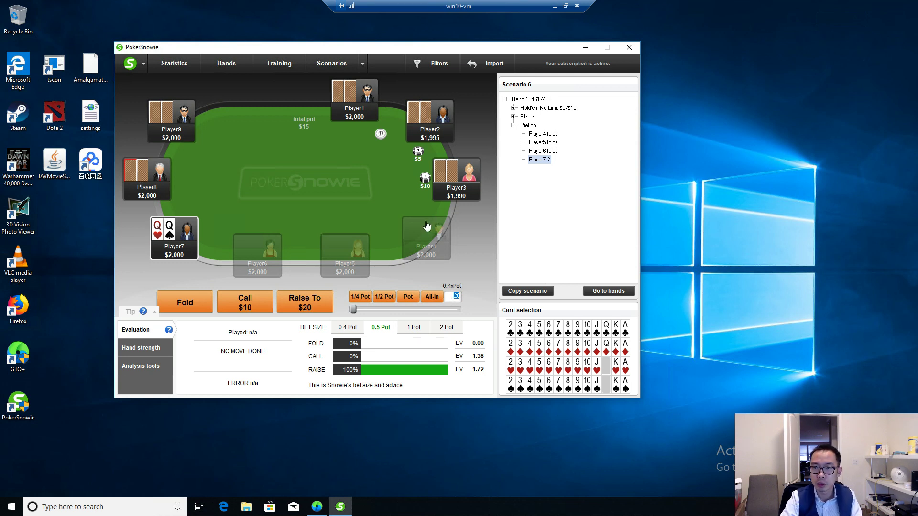
left_click(416, 150)
left_click(418, 153)
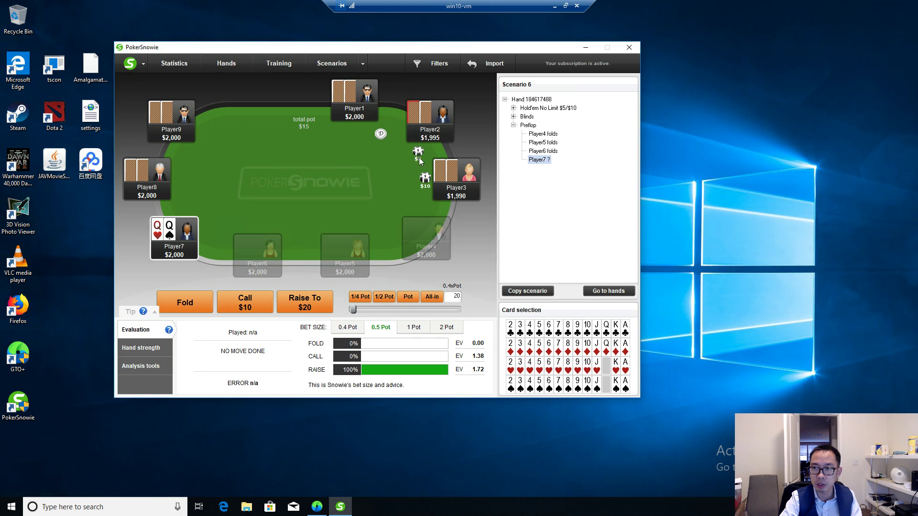
Create a new scenario with the $10/$20 stake and a 10-seat table
left_click(553, 108)
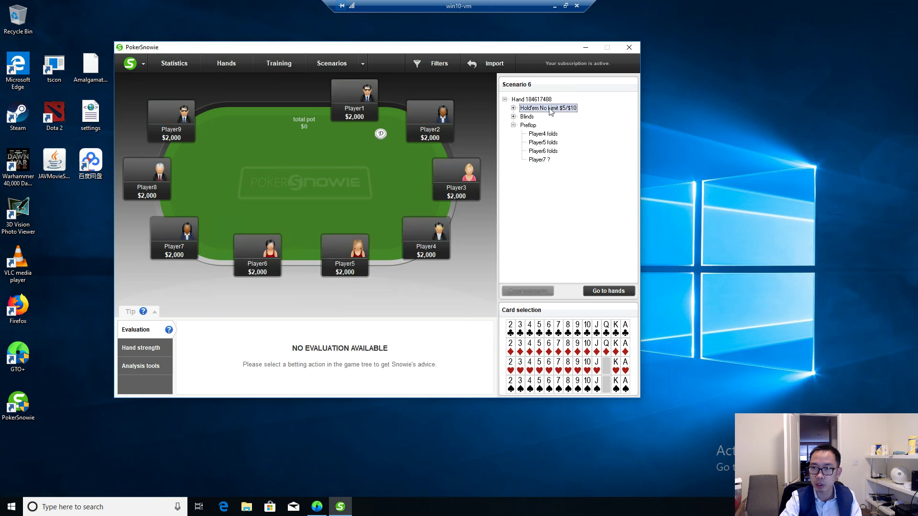
left_click(514, 108)
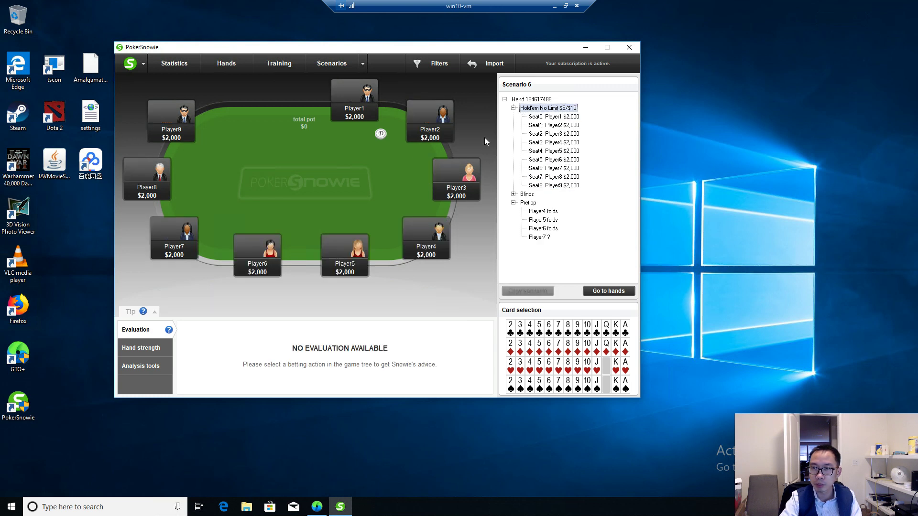
left_click(362, 66)
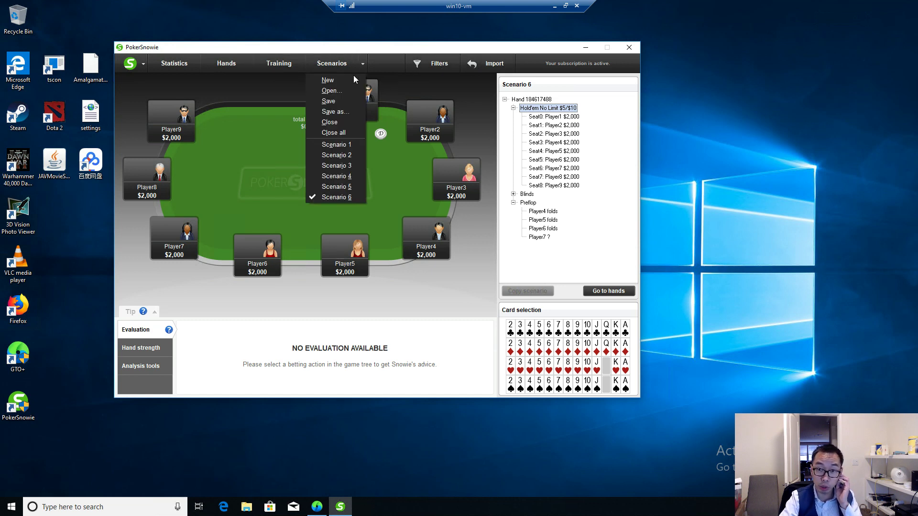
left_click(352, 79)
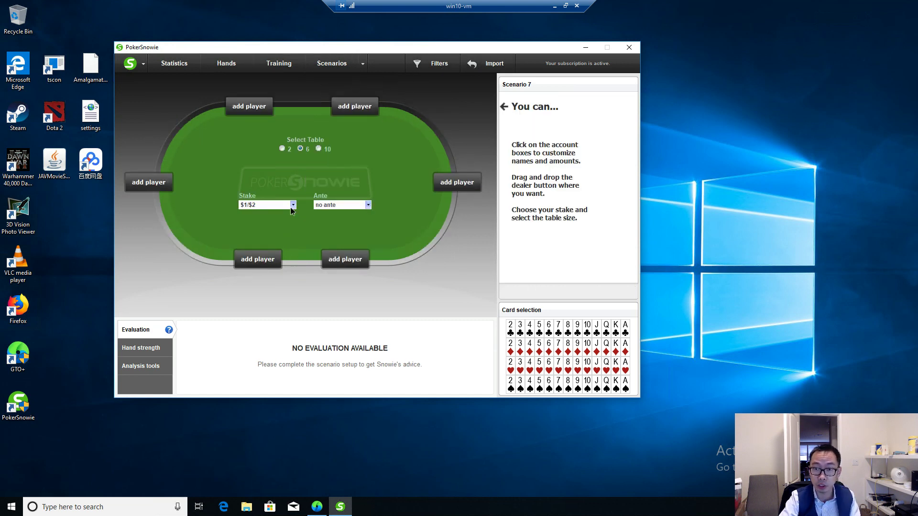
left_click(292, 205)
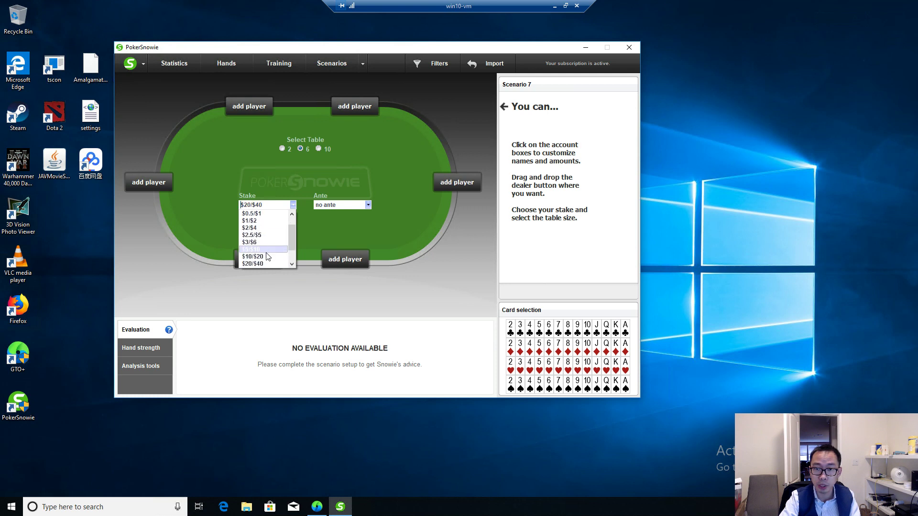
left_click(266, 257)
left_click(318, 148)
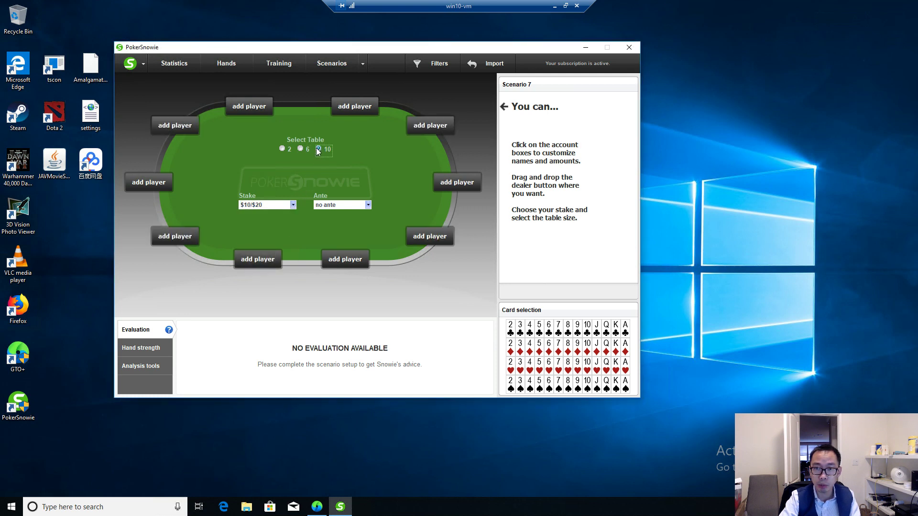
Seat nine players around the table, starting with Player1 on the dealer button and leaving the seat between Player1 and Player2 empty
left_click(268, 108)
left_click(430, 125)
left_click(457, 182)
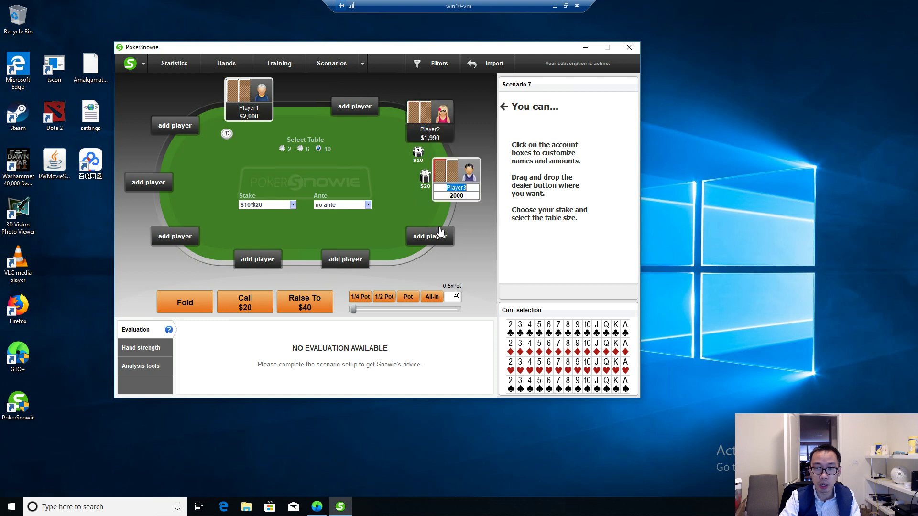
left_click(430, 236)
left_click(345, 259)
left_click(258, 259)
left_click(196, 240)
left_click(158, 189)
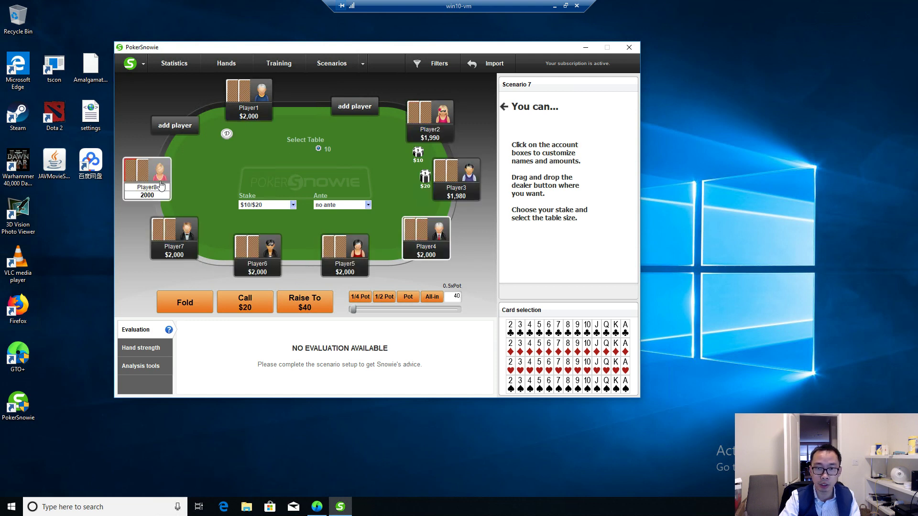
left_click(171, 130)
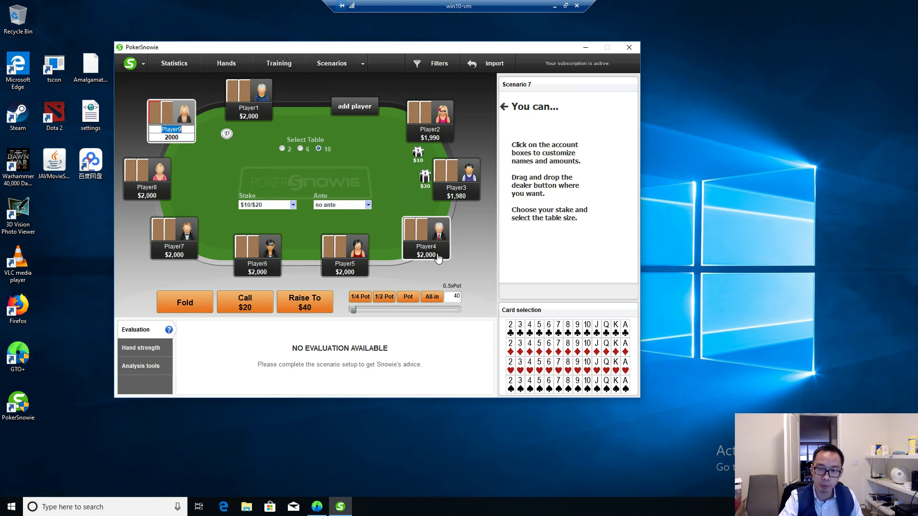
Fold Player4 and Player5 preflop, and give Player6 the queen of hearts and the queen of spades
left_click(203, 309)
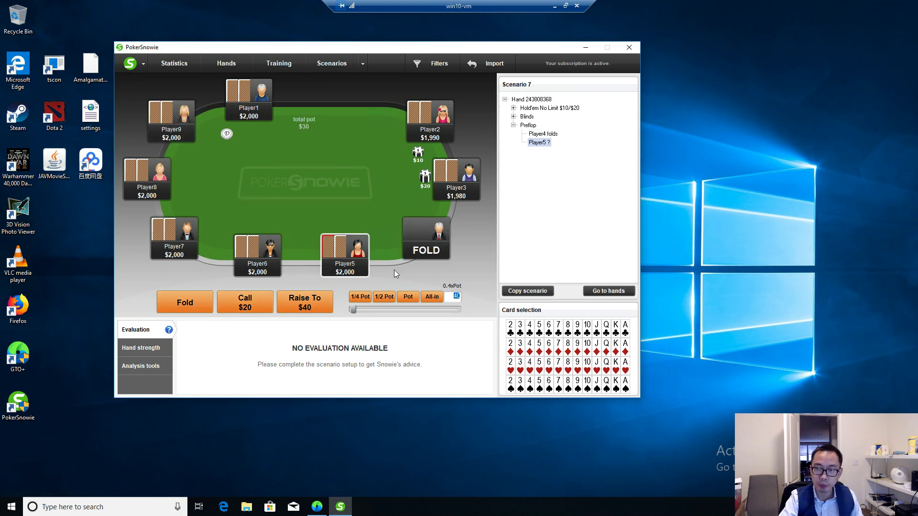
left_click(210, 315)
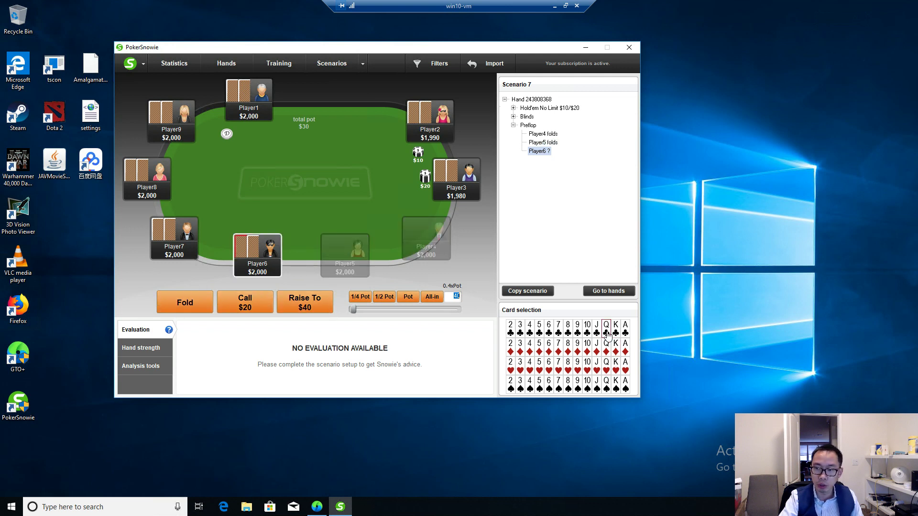
left_click(606, 369)
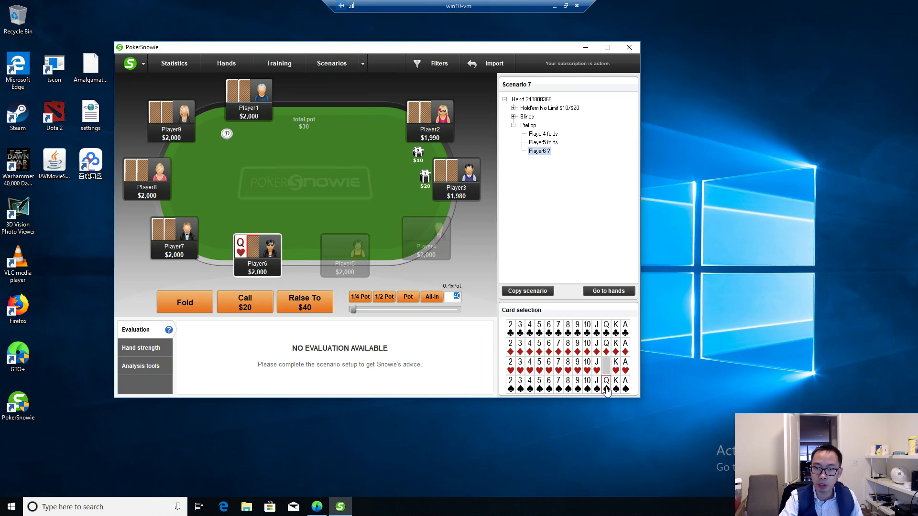
left_click(608, 386)
Set Player6's stack to $3,000 and raise to $65 preflop as Player6
double_click(265, 273)
type("3000")
key("Return")
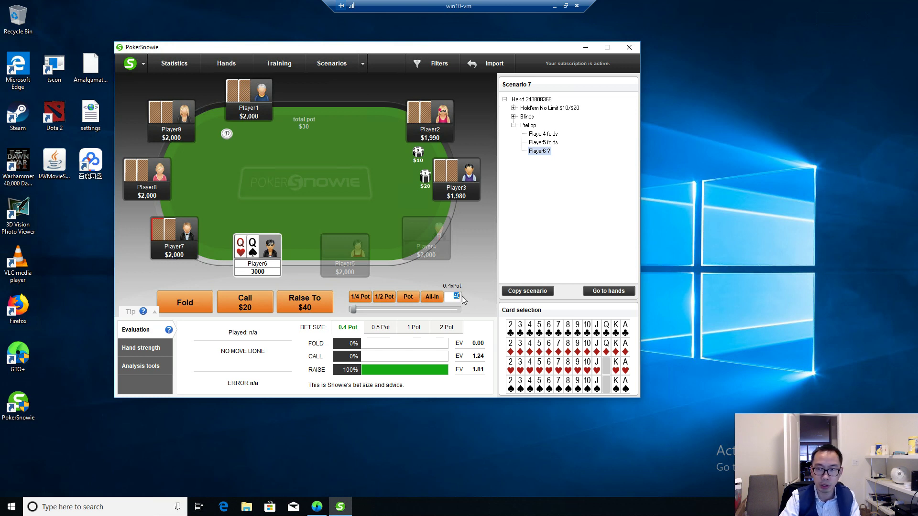
type("65")
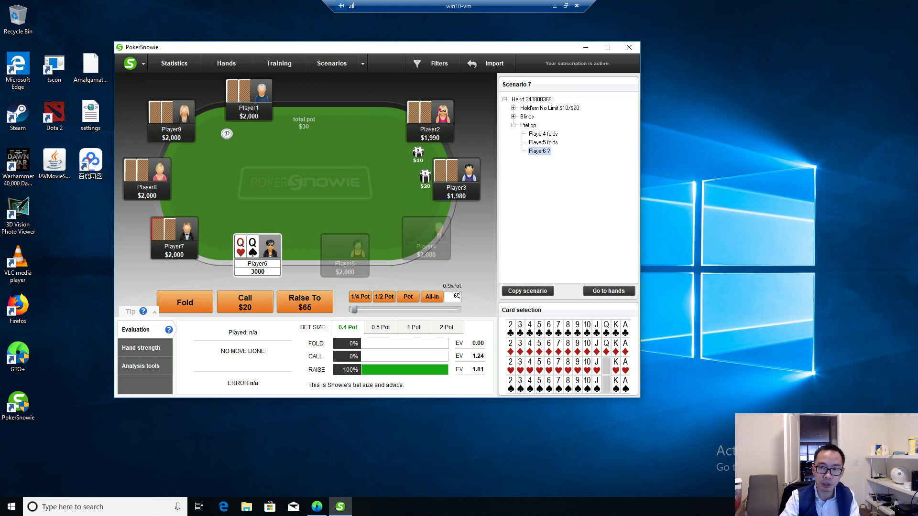
left_click(321, 306)
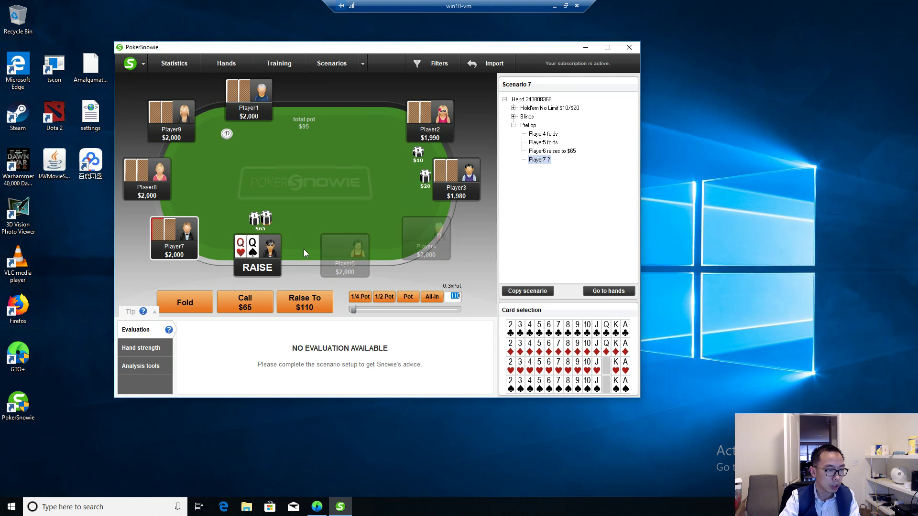
Fold Player7, call $65 as Player8, fold Player9 and Player1, and raise to $280 as Player2
left_click(186, 302)
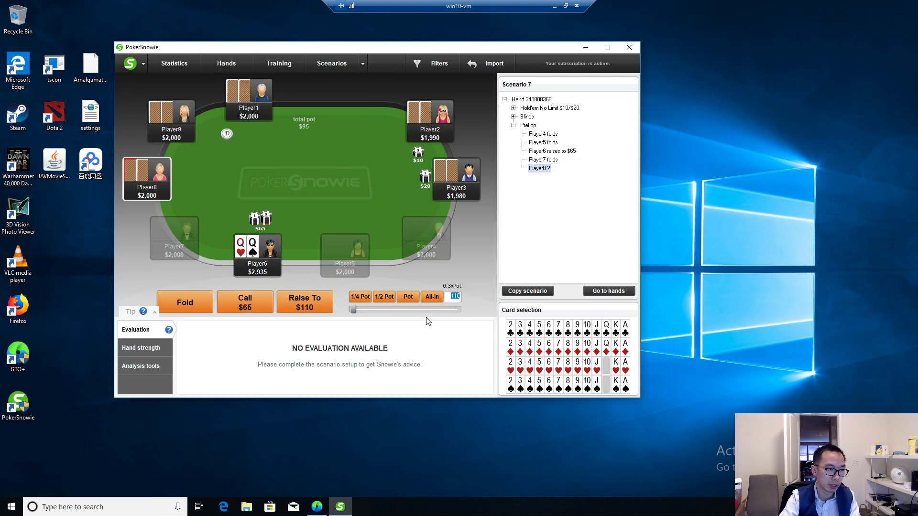
left_click(245, 304)
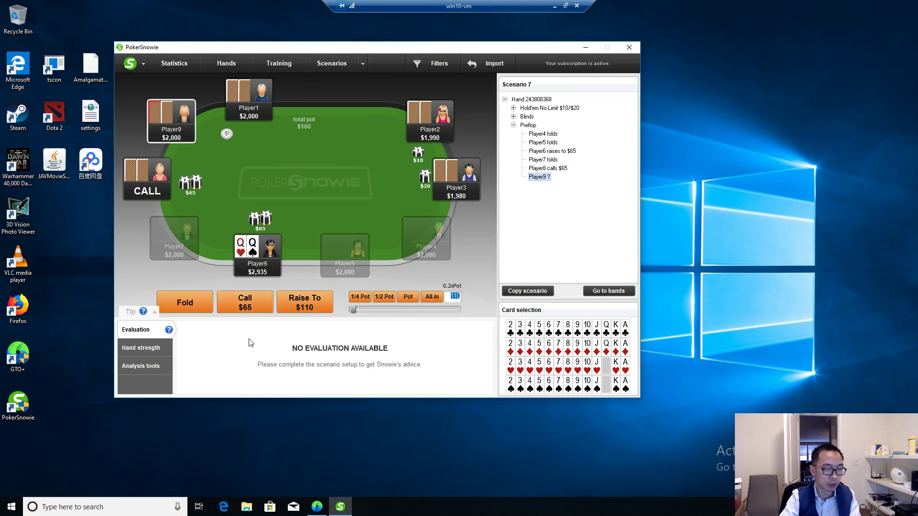
left_click(179, 303)
left_click(177, 303)
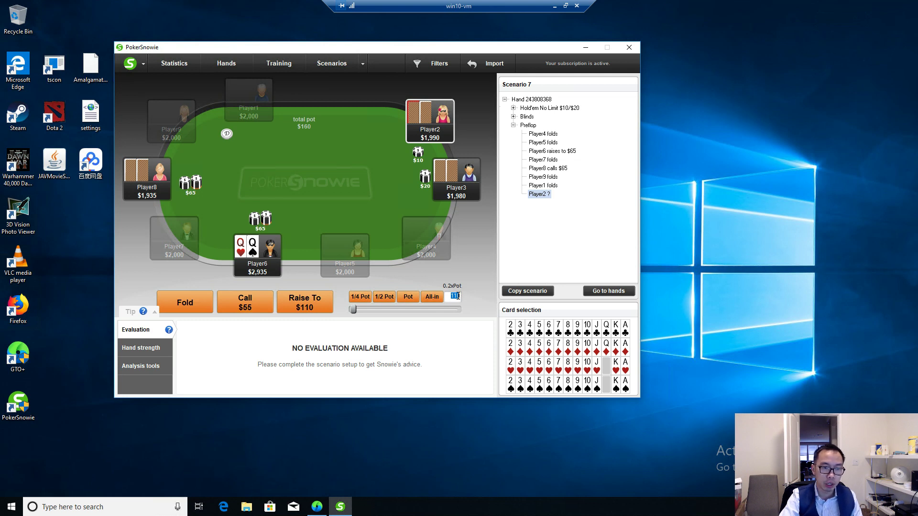
type("280")
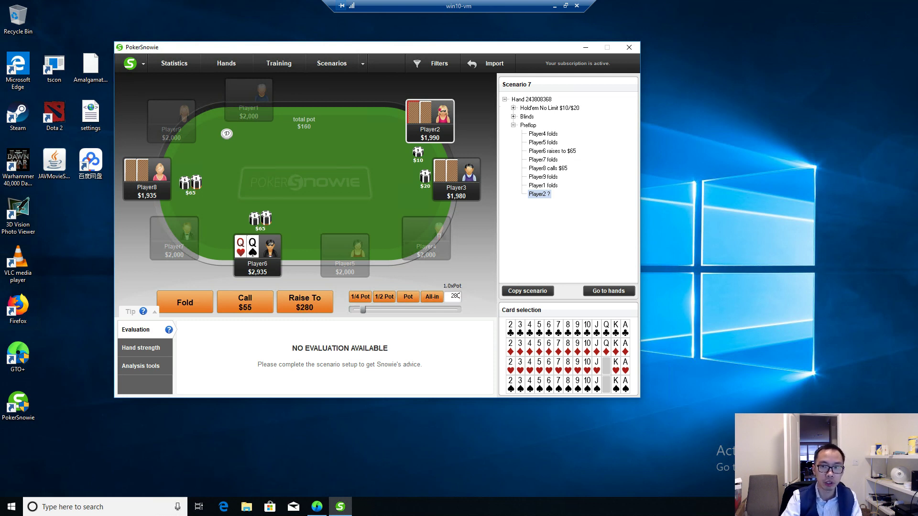
left_click(306, 309)
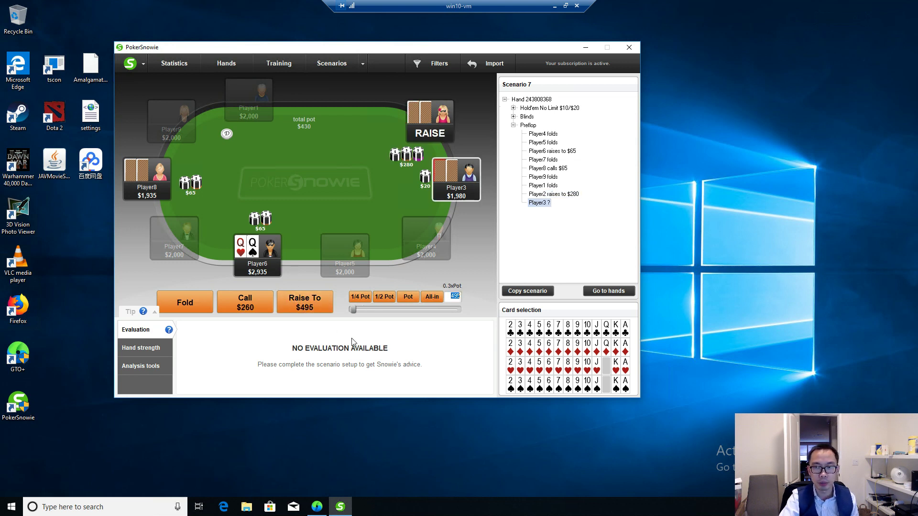
Fold Player3, and call the additional $215 as both Player6 and Player8
left_click(197, 311)
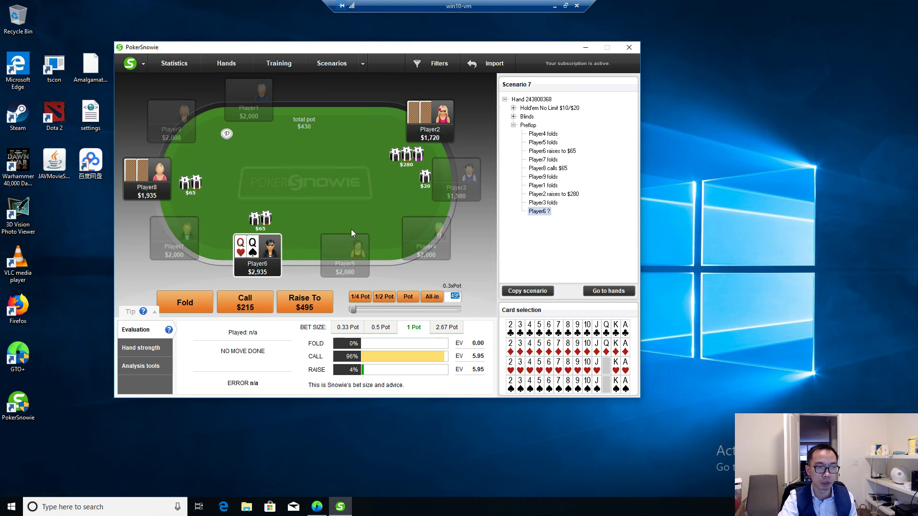
left_click(254, 307)
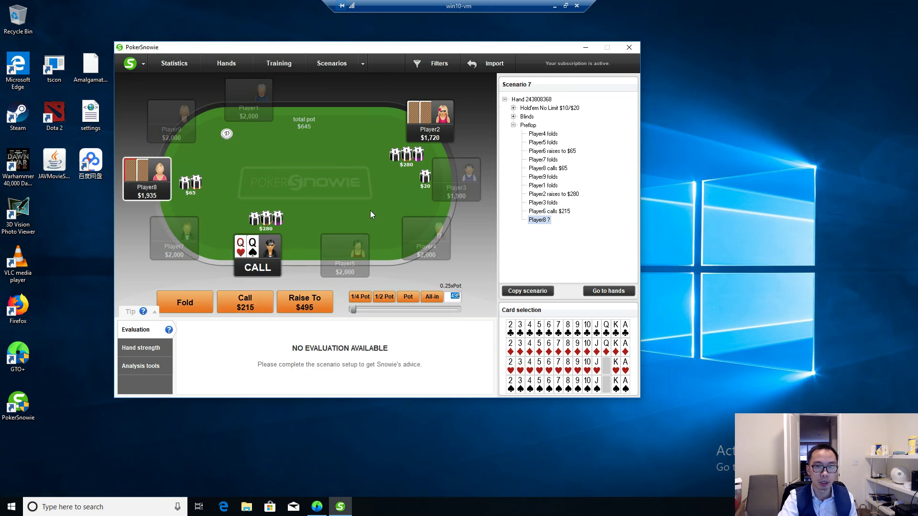
left_click(245, 303)
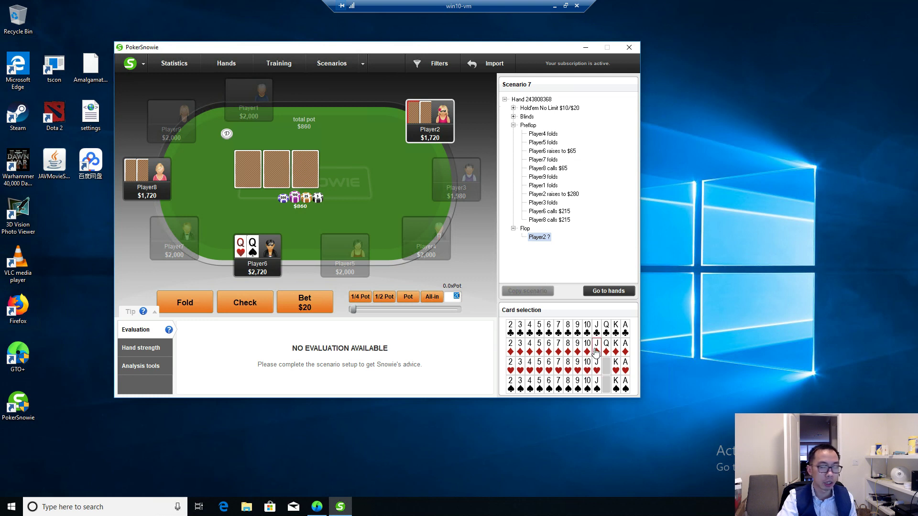
left_click(596, 369)
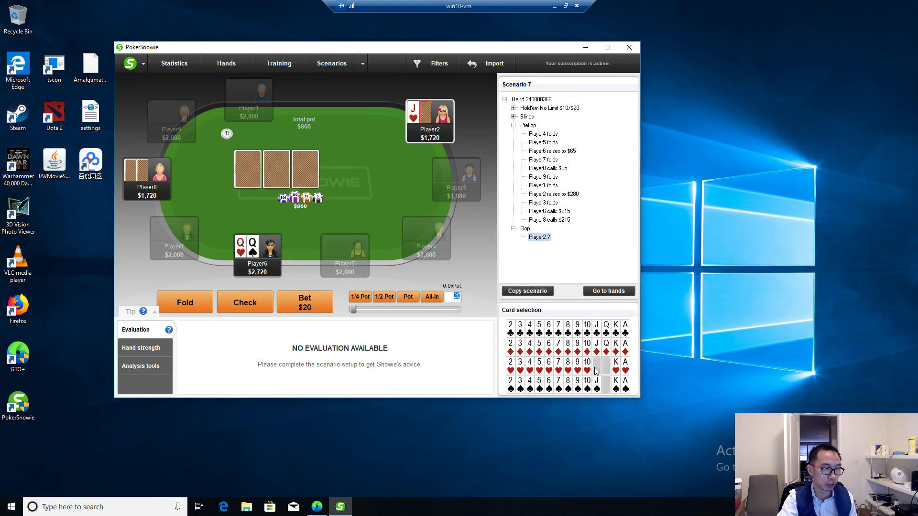
left_click(588, 353)
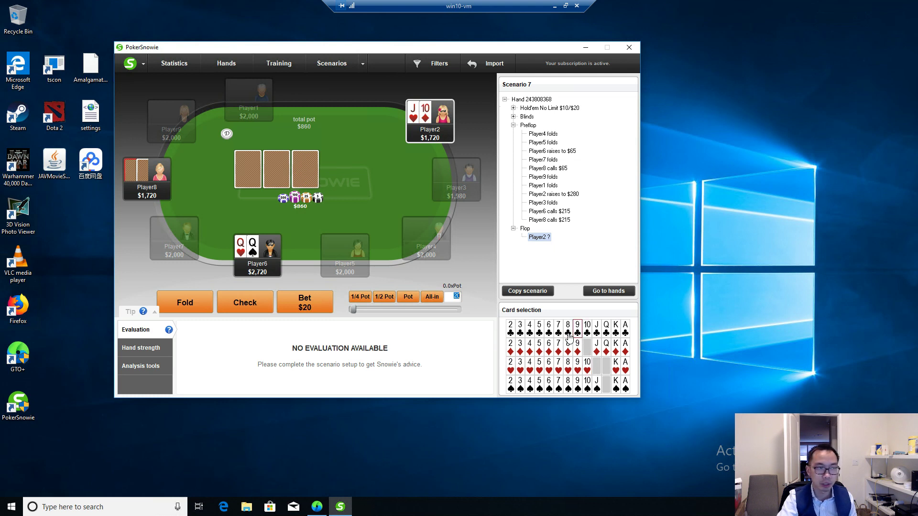
left_click(568, 367)
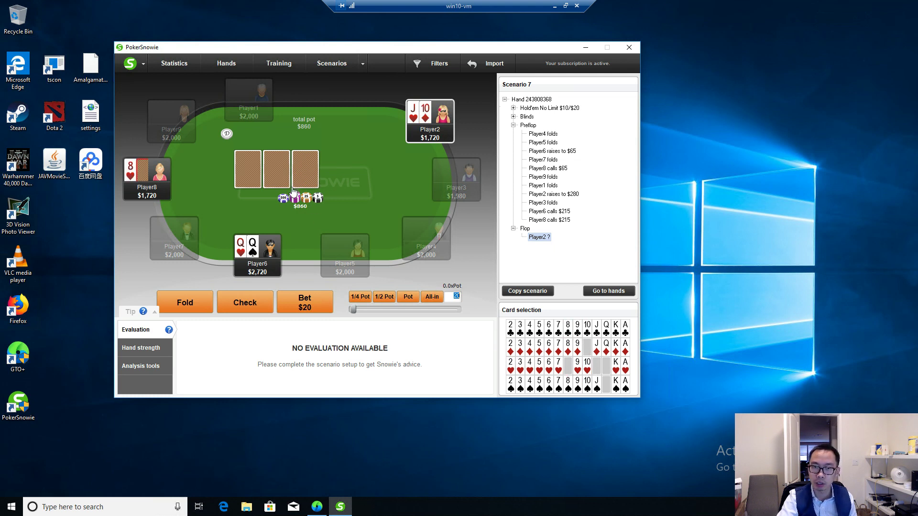
left_click(130, 170)
left_click(412, 113)
left_click(425, 114)
Set the flop to the jack of hearts, the ten of diamonds and the eight of hearts
left_click(250, 168)
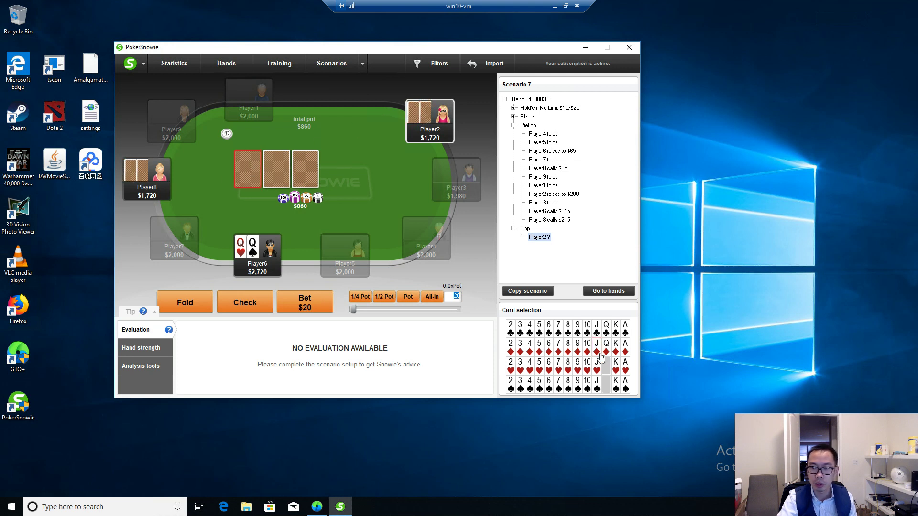
left_click(597, 369)
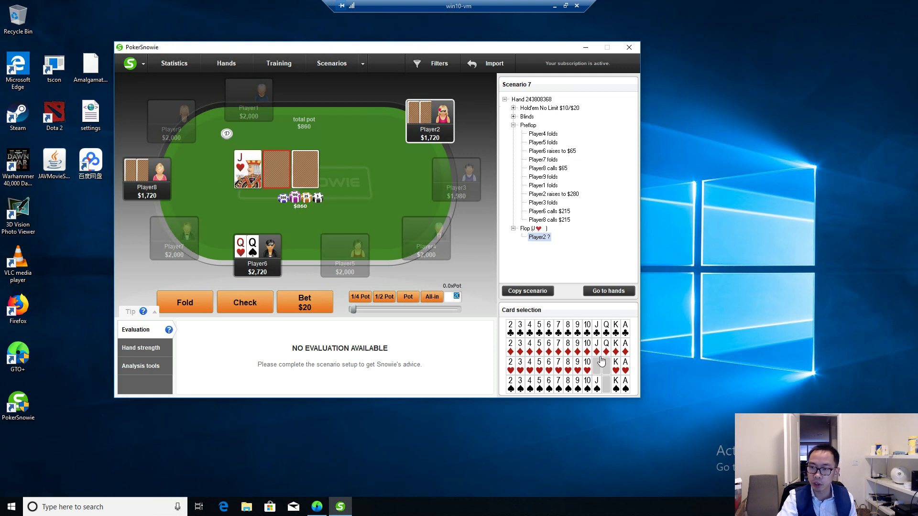
left_click(587, 352)
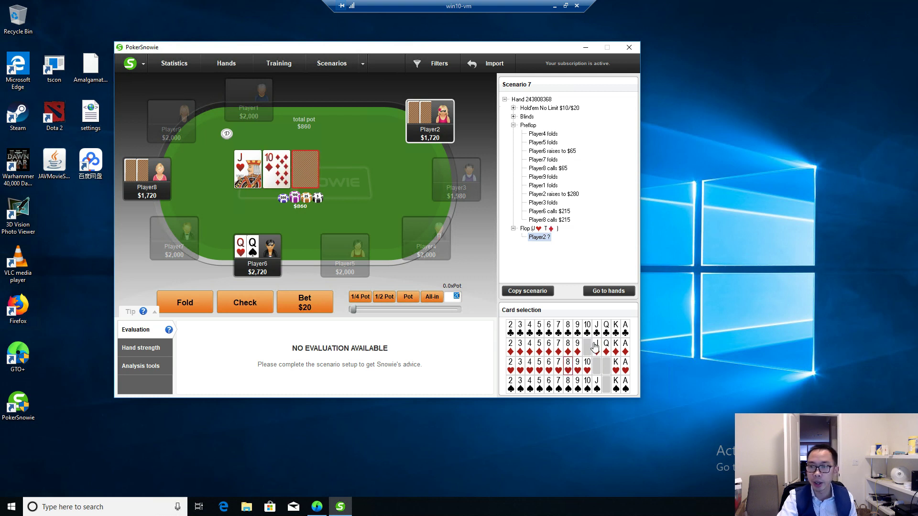
left_click(570, 371)
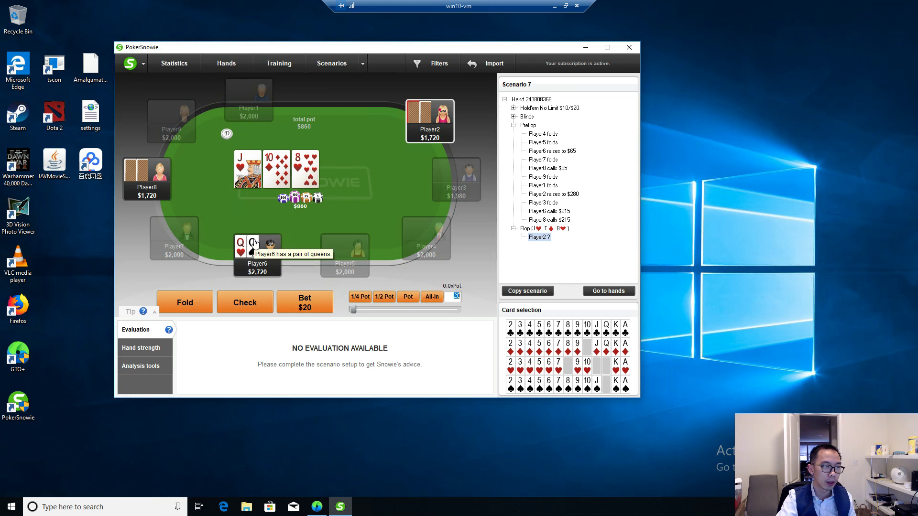
Check the flop as Player2, bet $400 as Player6, and show that bet's evaluation for the 0.25 Pot bet size
left_click(246, 303)
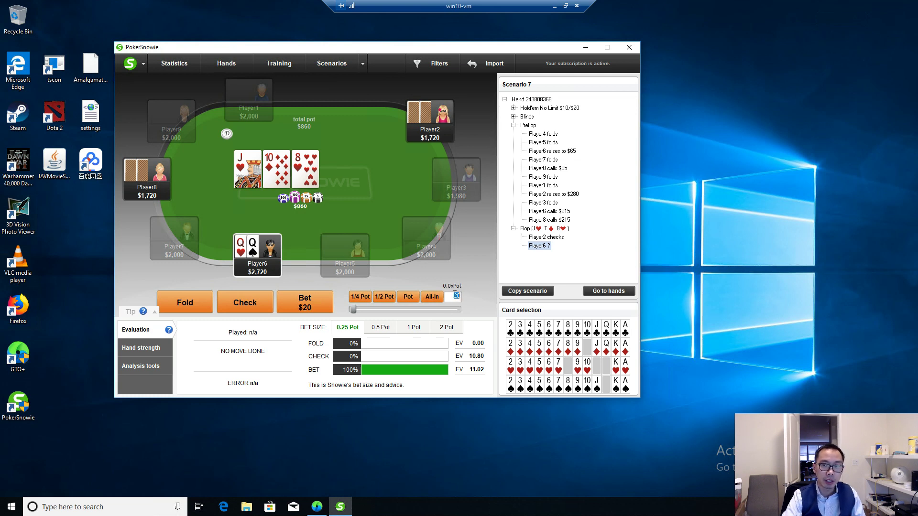
type("400")
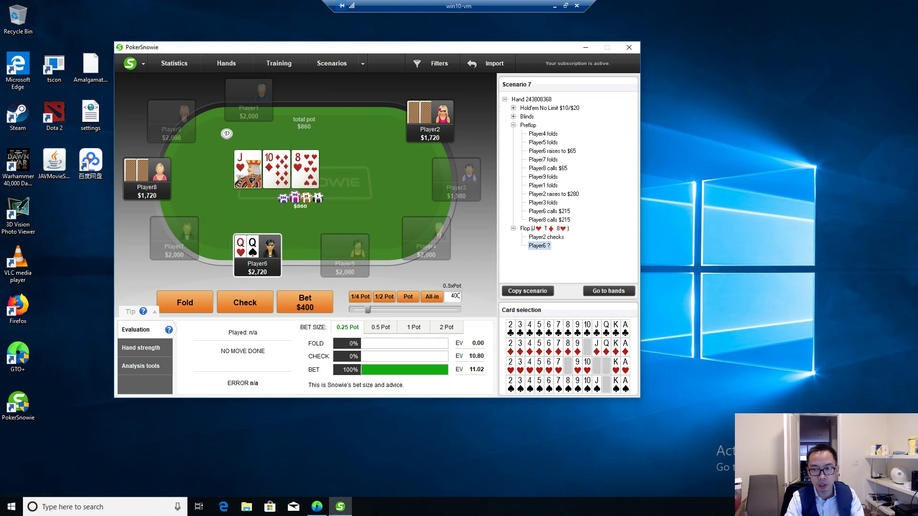
left_click(305, 303)
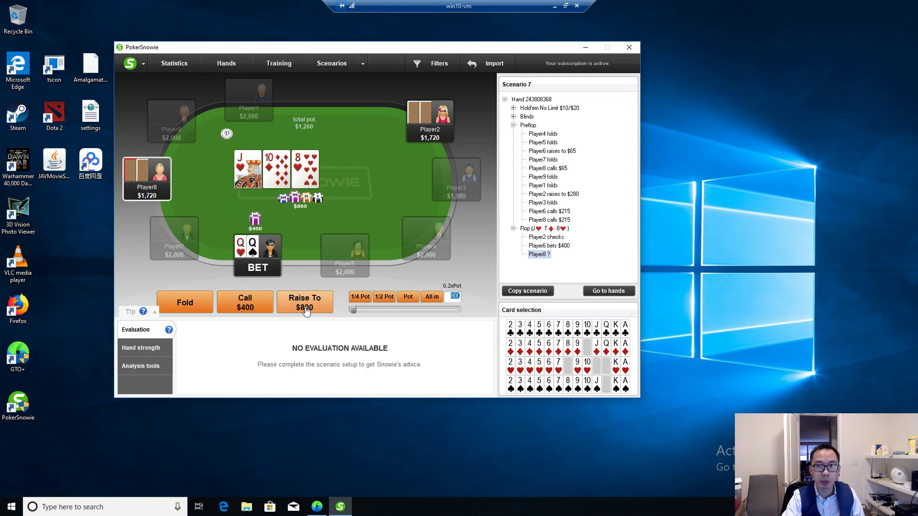
left_click(562, 246)
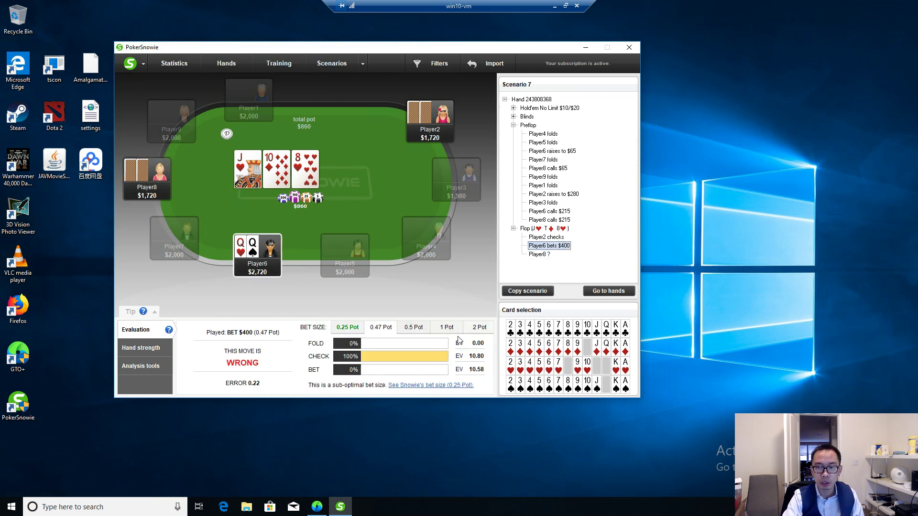
left_click(358, 330)
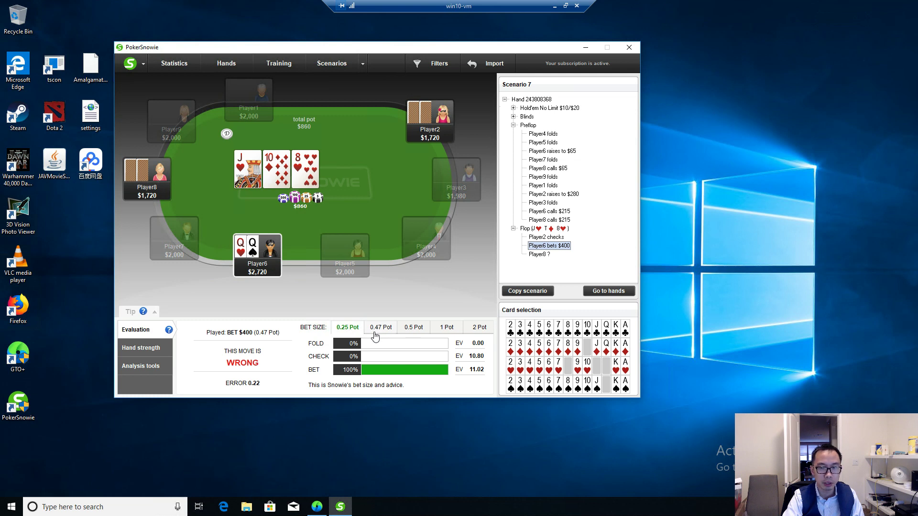
Compare the evaluations of Player6's $400 flop bet for the 0.25 Pot and 0.47 Pot bet sizes
left_click(382, 333)
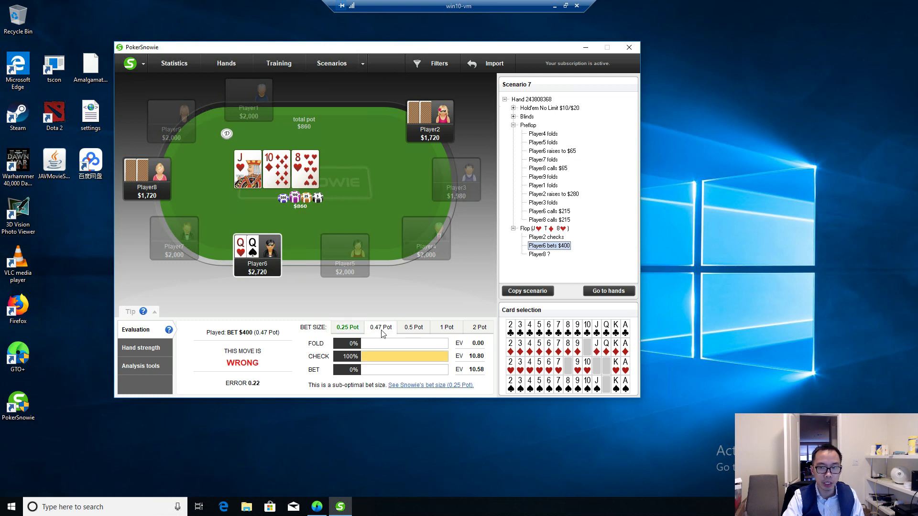
left_click(357, 335)
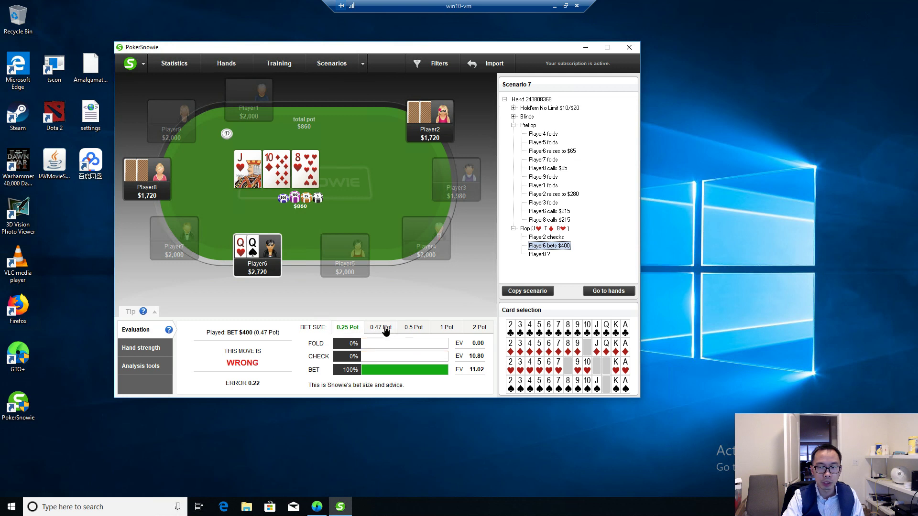
left_click(385, 331)
left_click(348, 331)
left_click(381, 330)
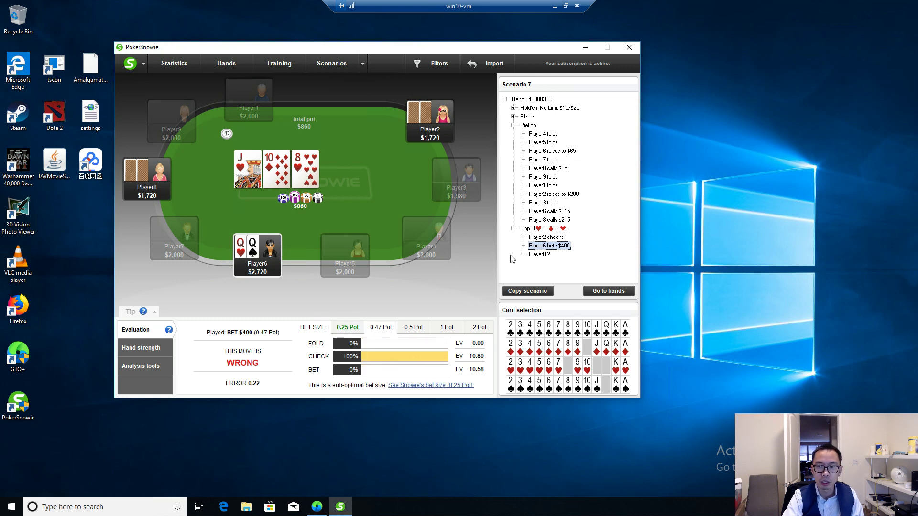
Return to Player8's flop decision and call $400 as both Player8 and Player2
left_click(544, 255)
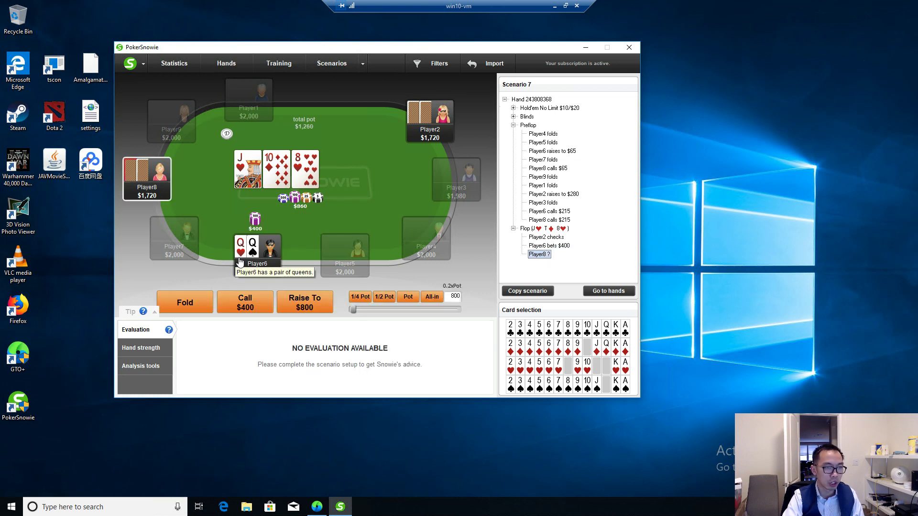
left_click(261, 311)
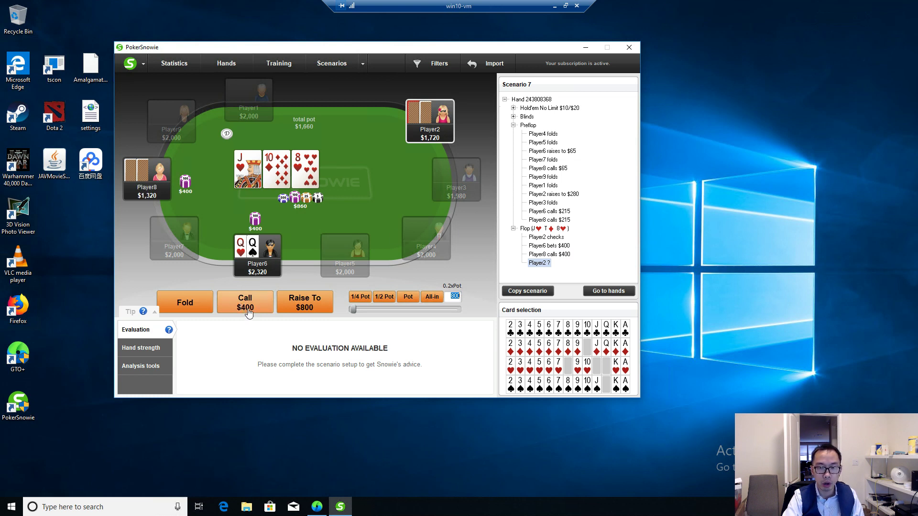
left_click(248, 313)
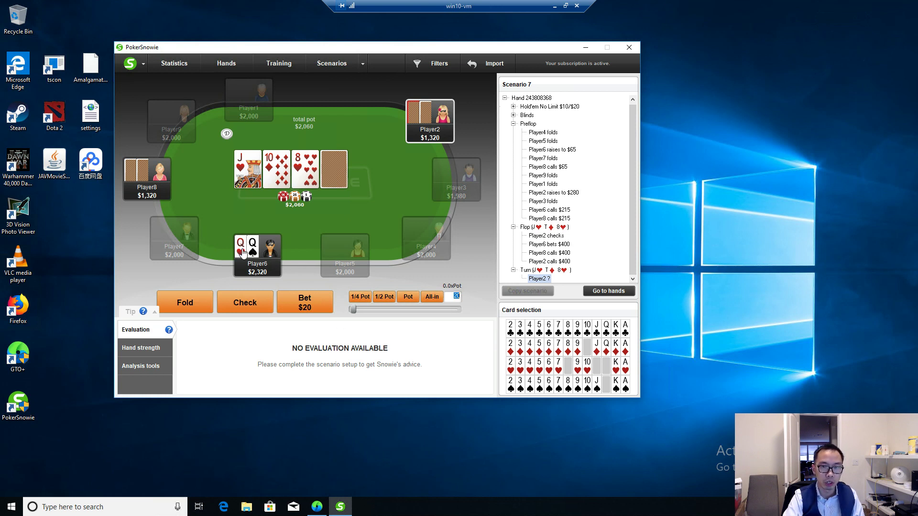
Set the turn card to the four of diamonds, keeping Player2's hole cards unspecified
mouse_move(246, 246)
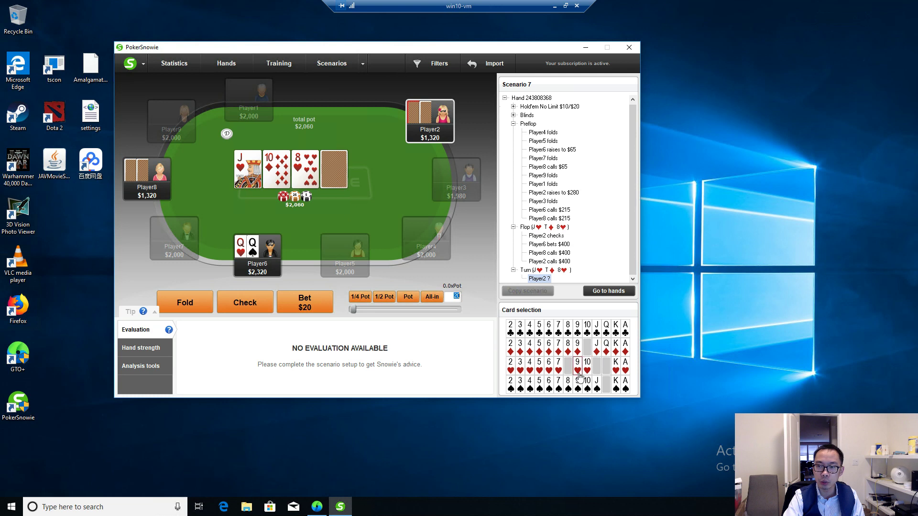
left_click(530, 347)
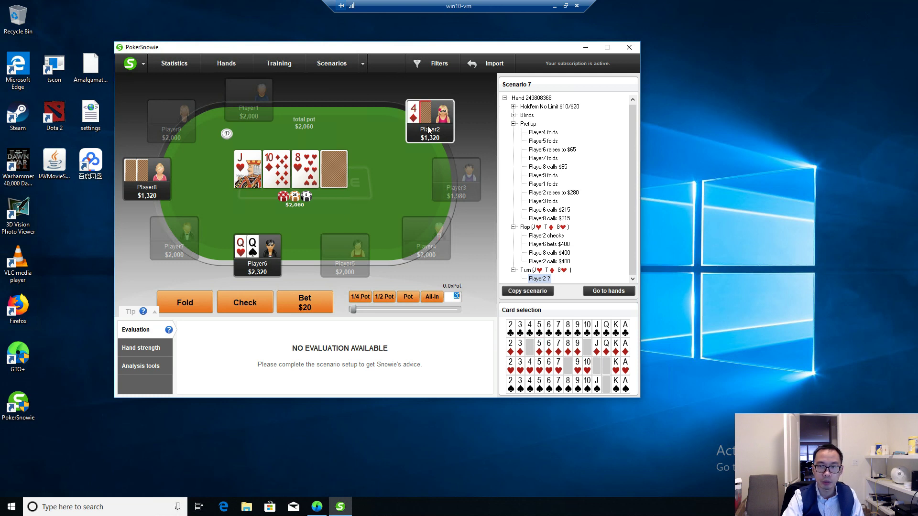
left_click(417, 115)
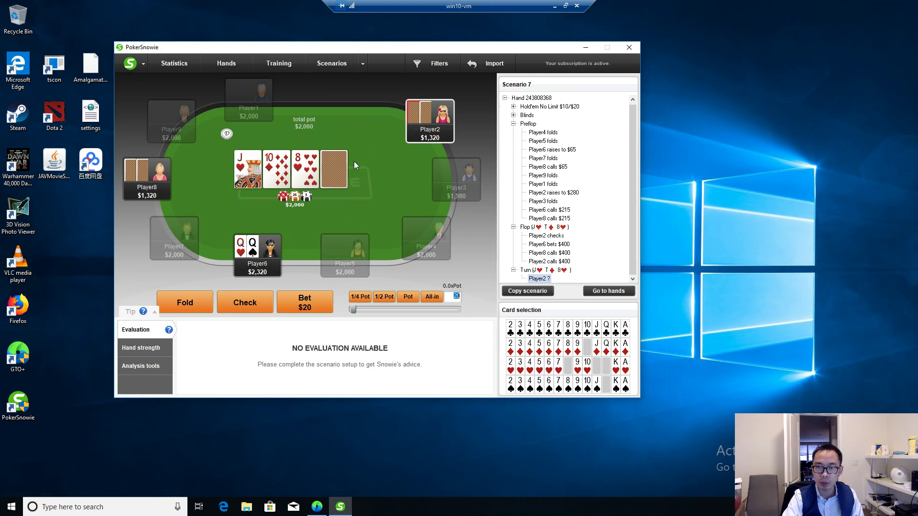
left_click(529, 347)
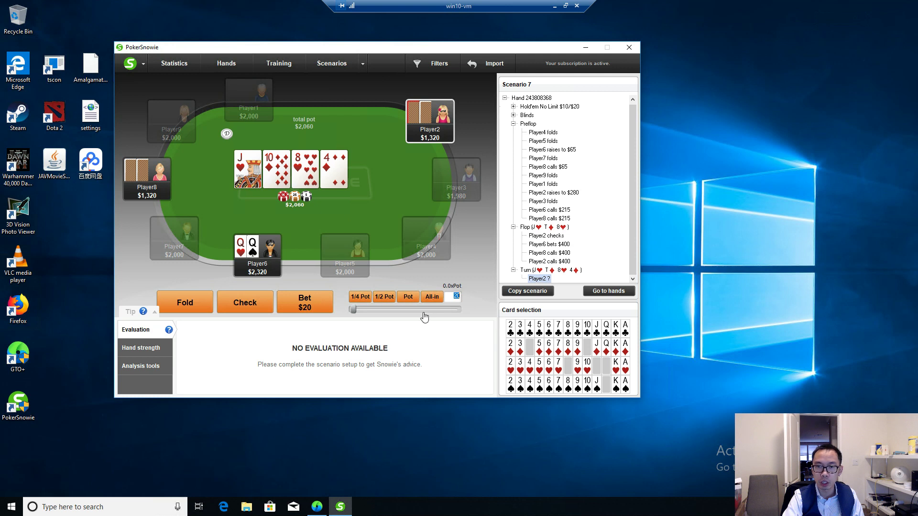
Check the turn as Player2 and Player6, and go to Player8's decision
left_click(248, 305)
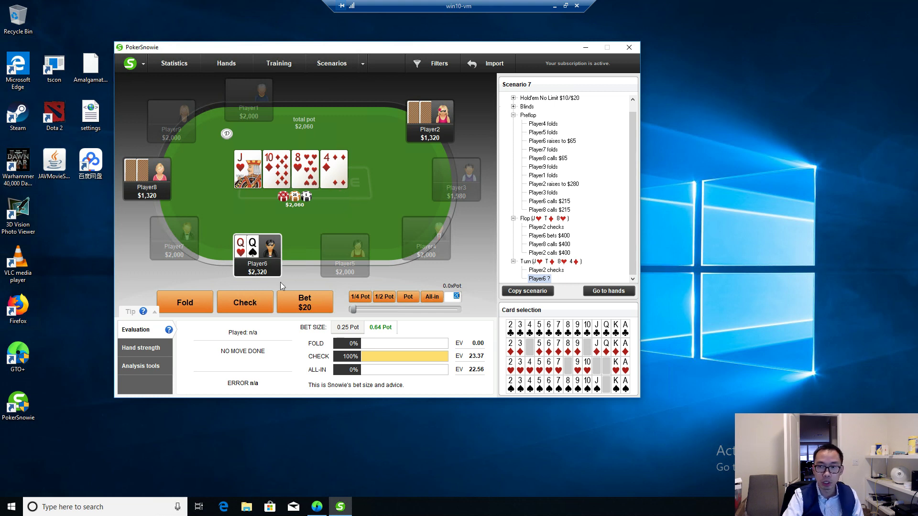
left_click(257, 311)
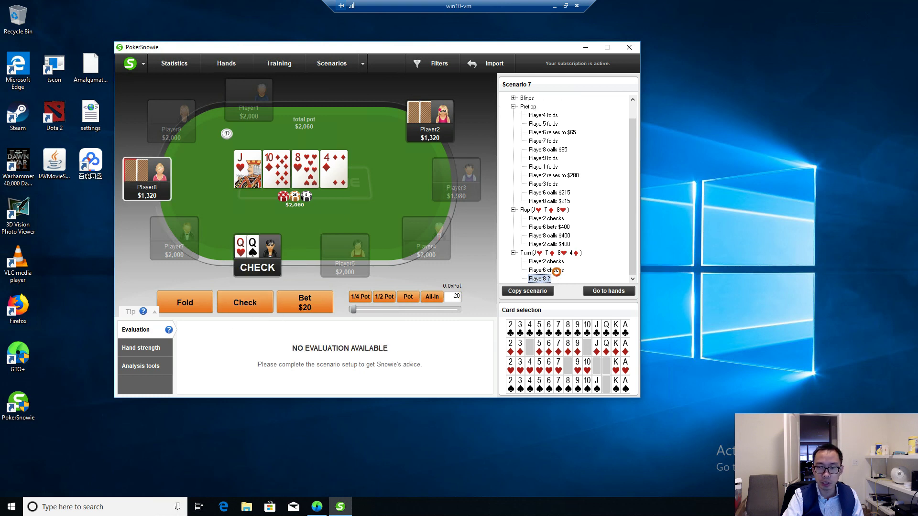
left_click(554, 270)
left_click(547, 279)
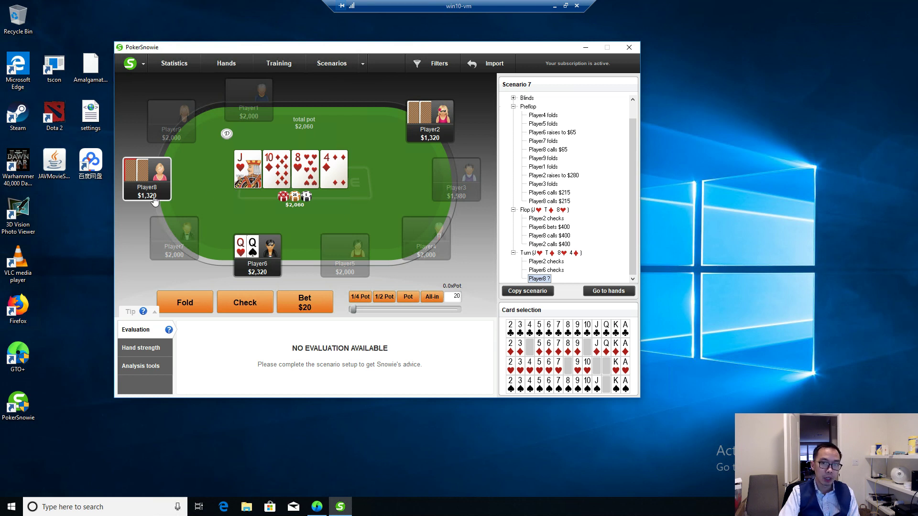
Set Player2's stack to $2,320 and keep Player8's stack at $1,320
left_click(448, 139)
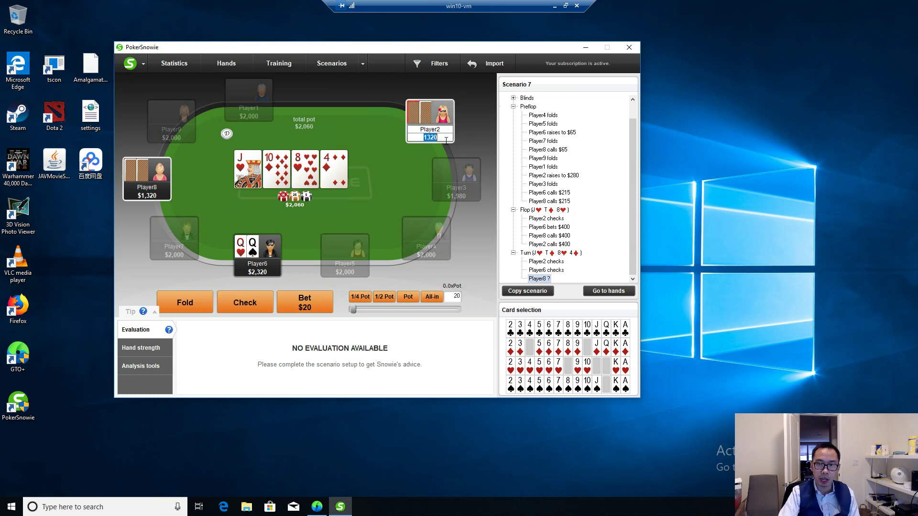
type("2320")
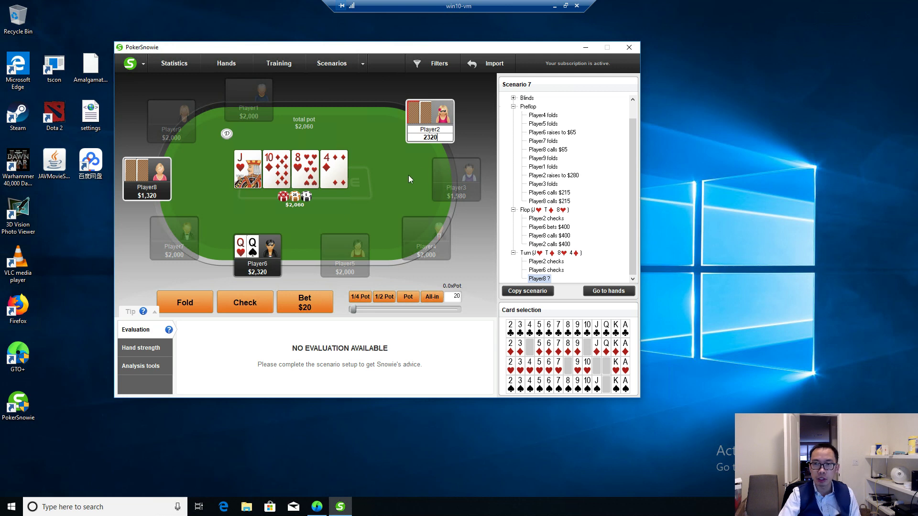
key("Return")
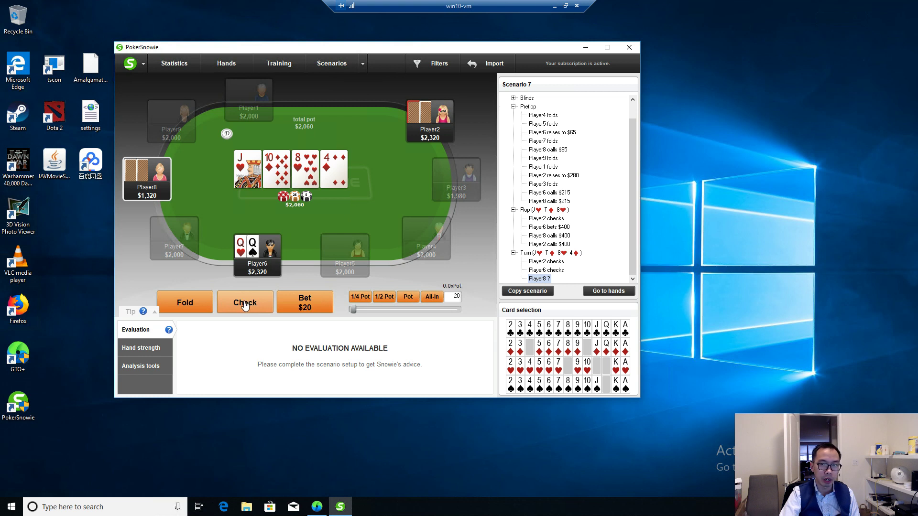
left_click(150, 196)
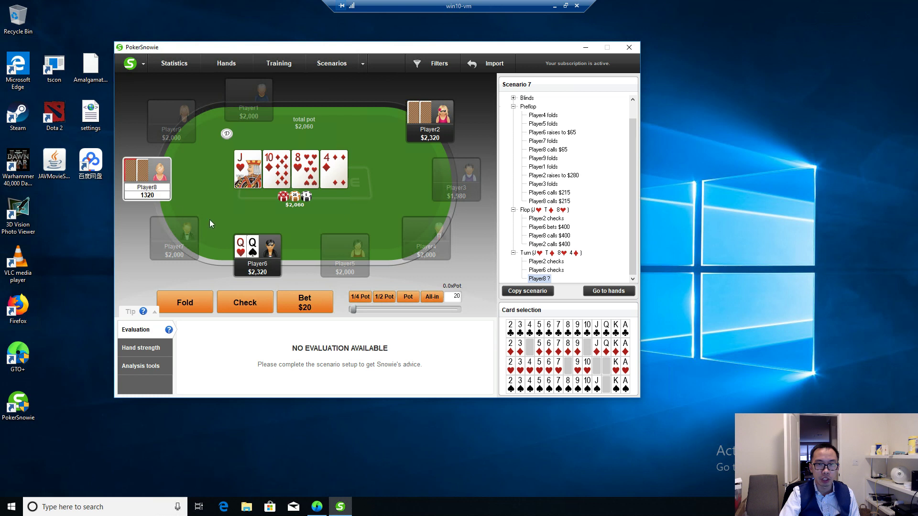
key("Return")
Bet $1,320 all-in on the turn as Player8, fold Player2, and call the $1,320 as Player6
left_click(432, 296)
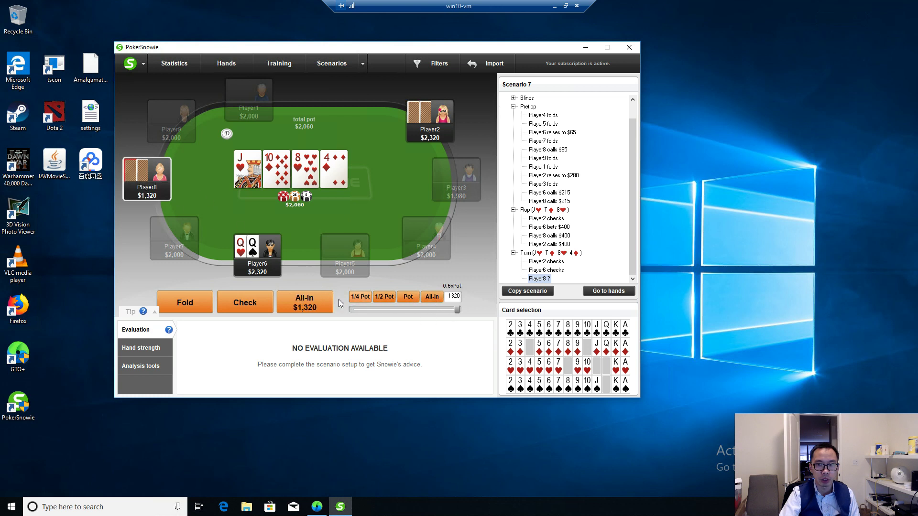
left_click(328, 304)
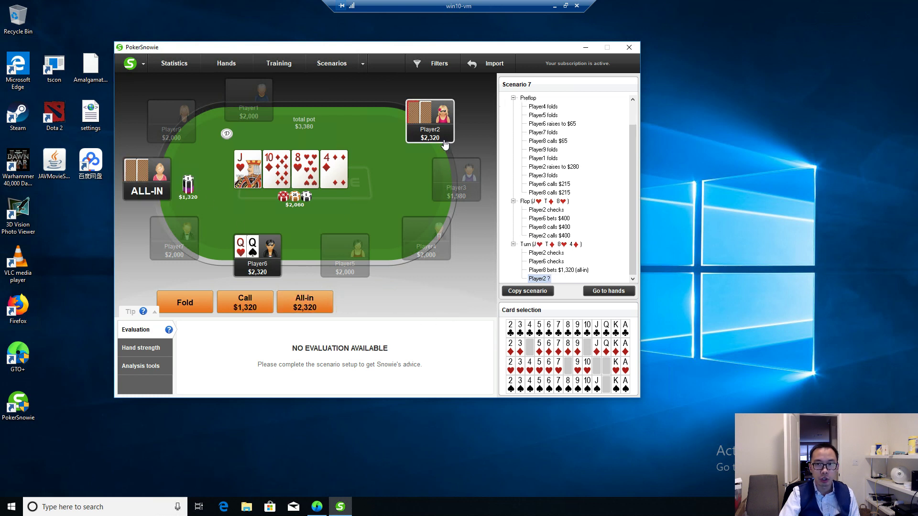
left_click(193, 309)
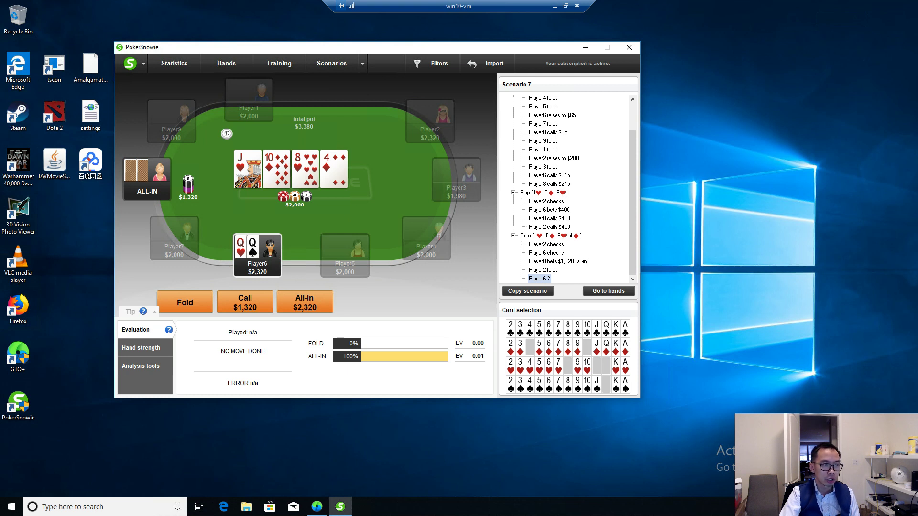
left_click(244, 309)
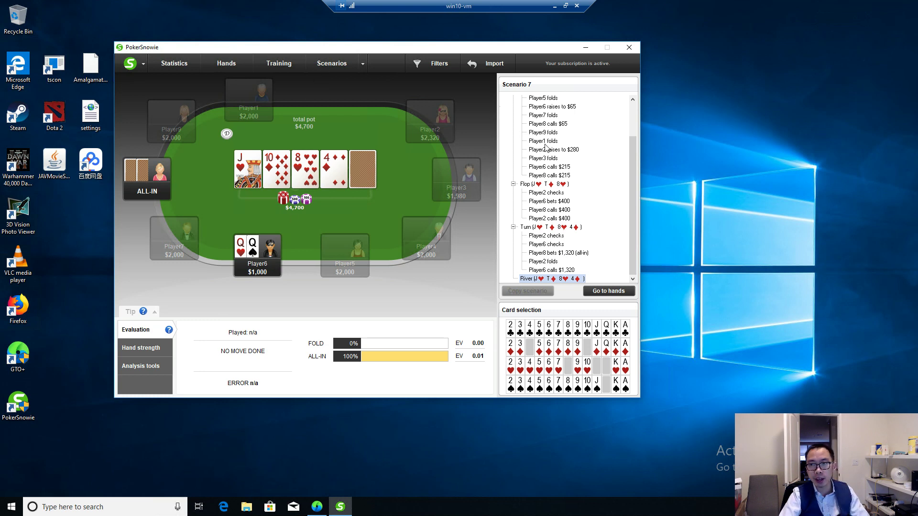
Look through the open scenarios and switch to Scenario 6, the $5/$10 hand
scroll(630, 148, "up", 2)
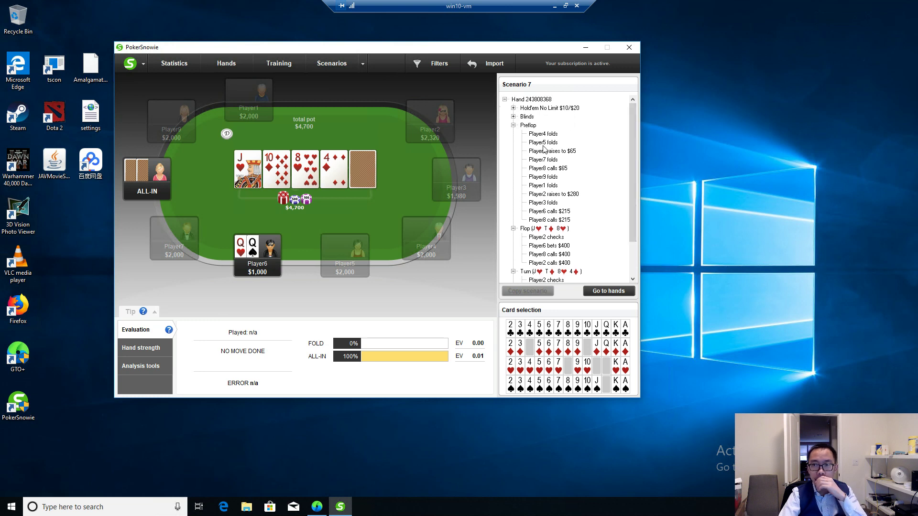
left_click(364, 64)
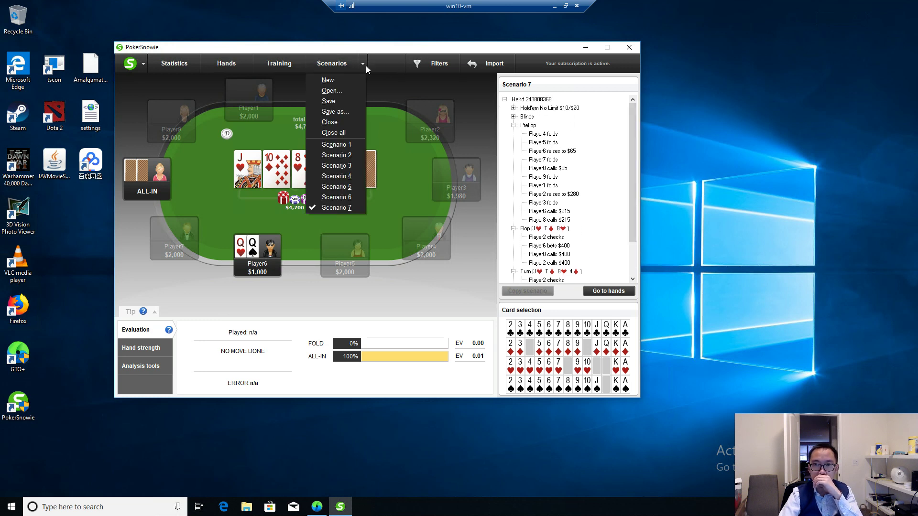
left_click(352, 187)
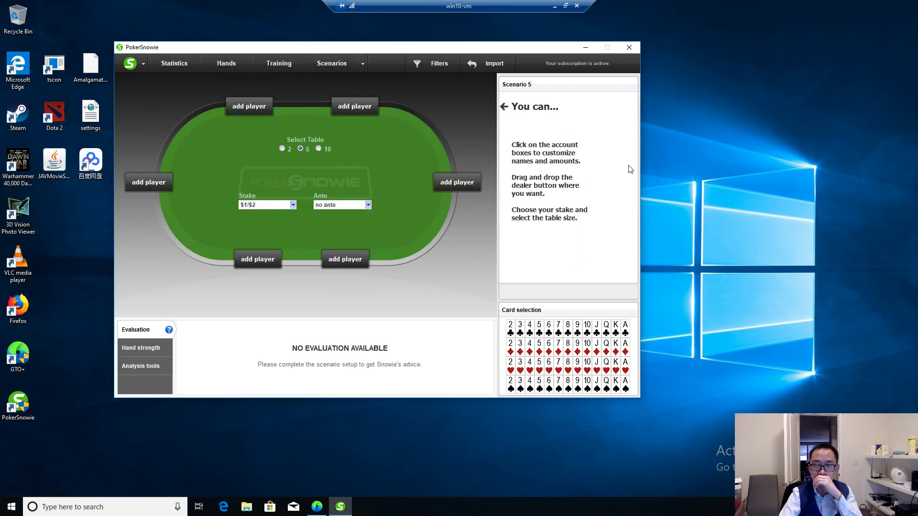
left_click(364, 64)
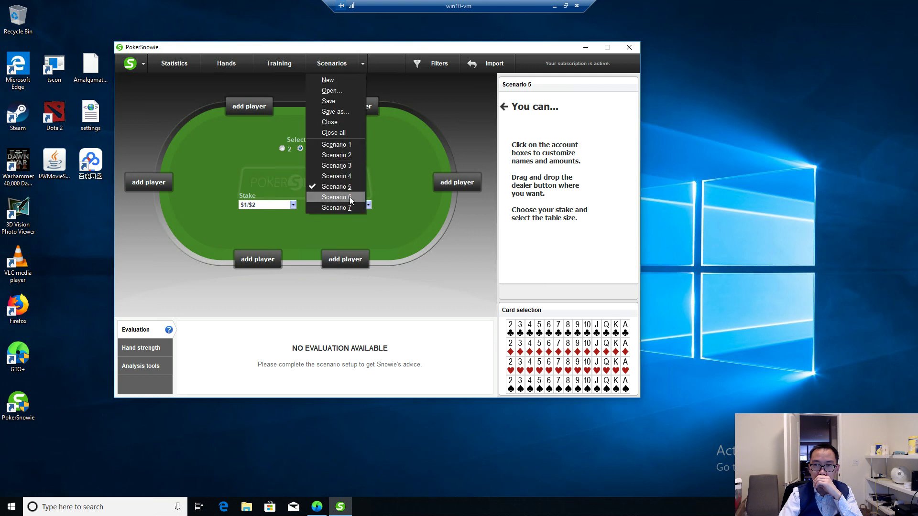
left_click(352, 197)
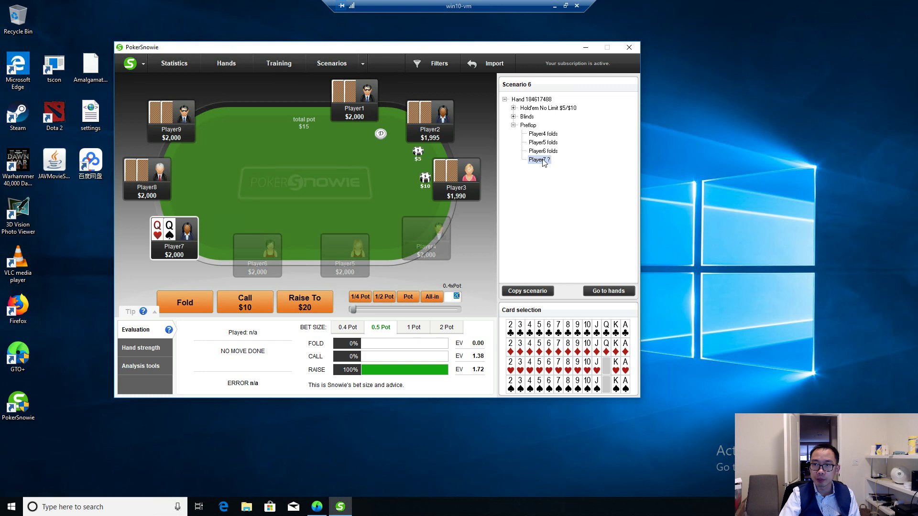
Copy the scenario at Player6's preflop decision and remove the pocket queens from Player7
left_click(545, 151)
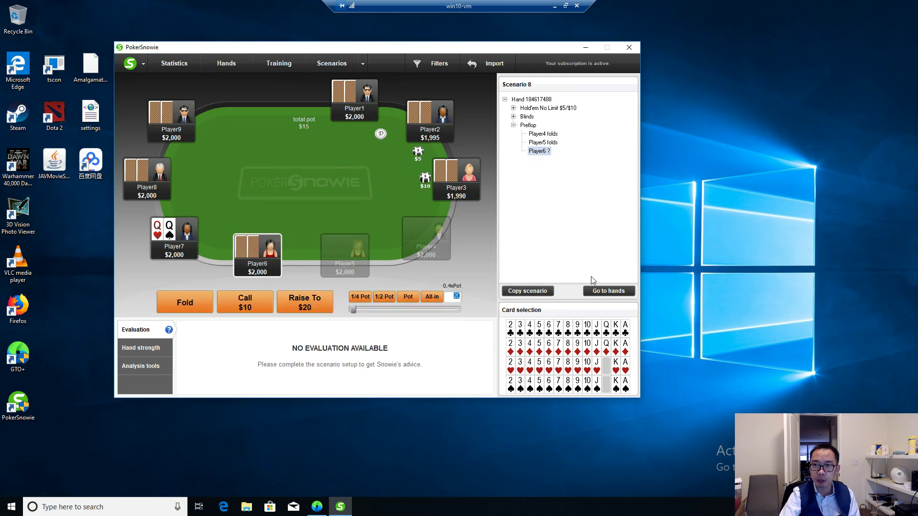
left_click(171, 235)
left_click(156, 237)
Fold Player6 preflop and give Player7 the jack of hearts and the ten of spades
left_click(543, 133)
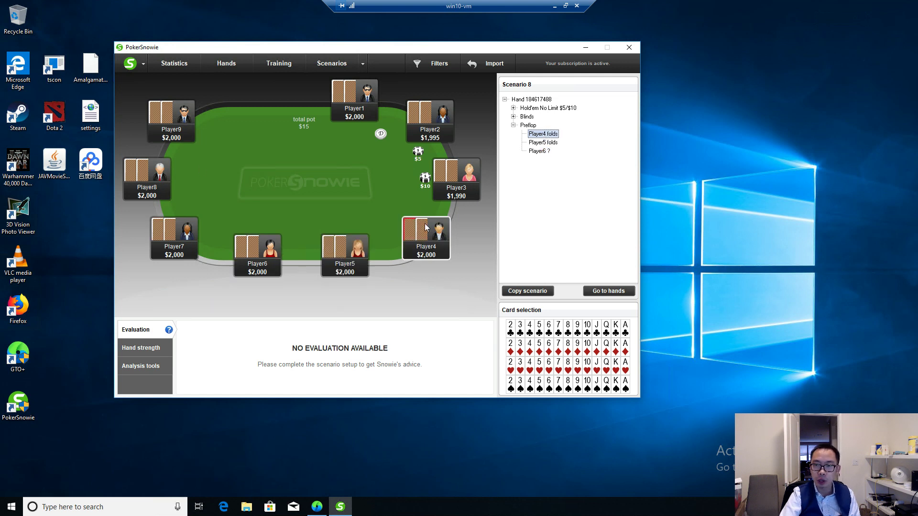
left_click(539, 152)
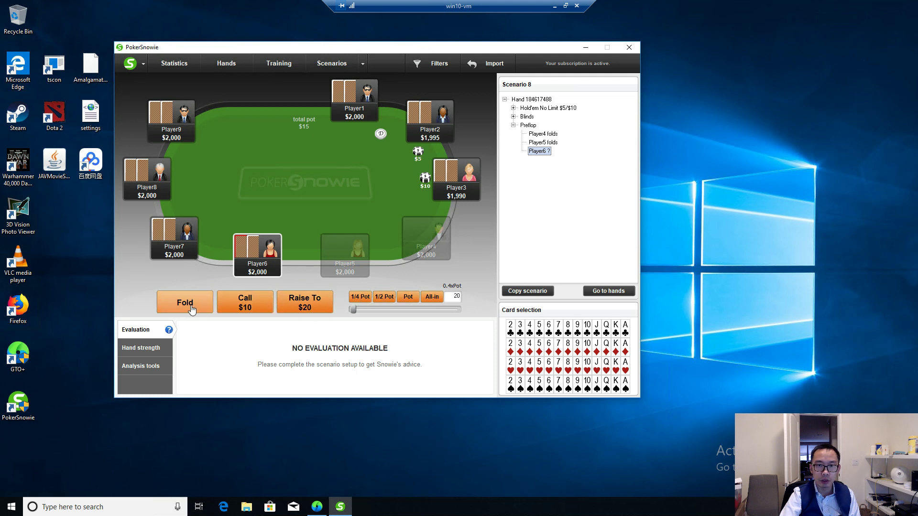
left_click(192, 308)
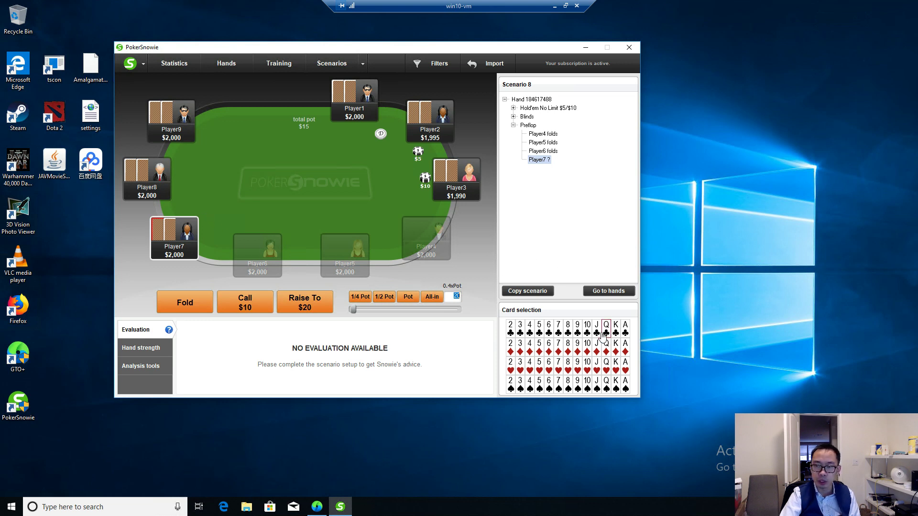
left_click(597, 366)
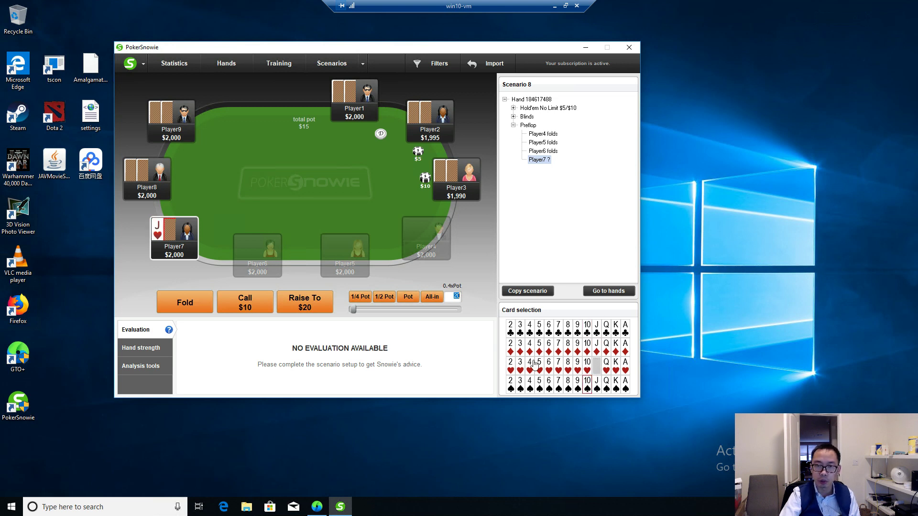
Set Player7's stack to $5,000
left_click(190, 255)
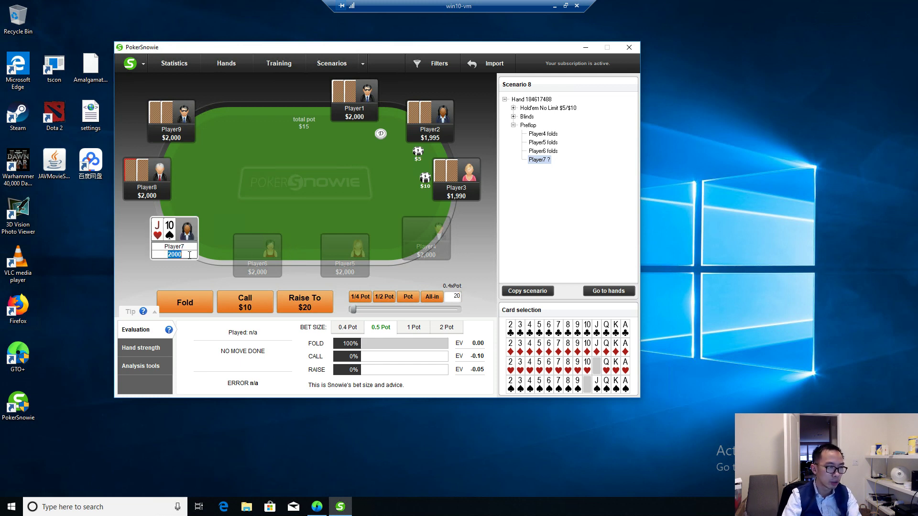
type("50")
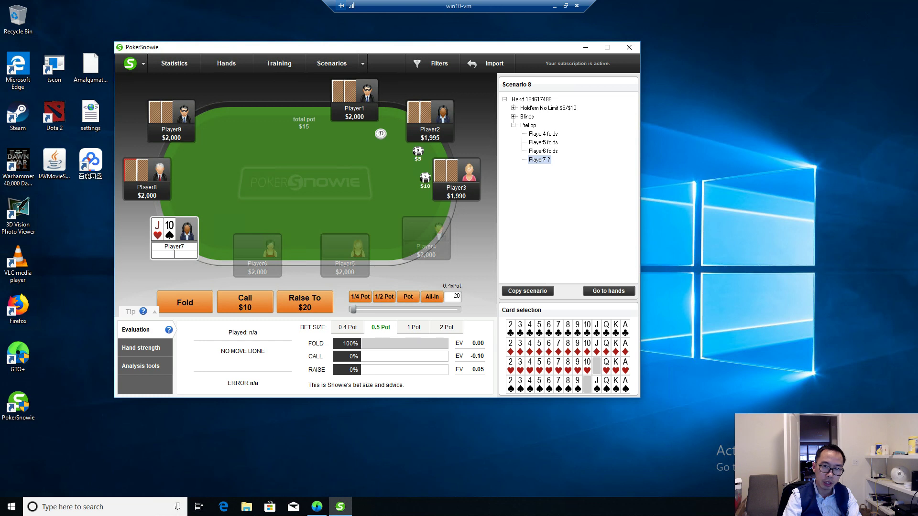
type("00")
key("Return")
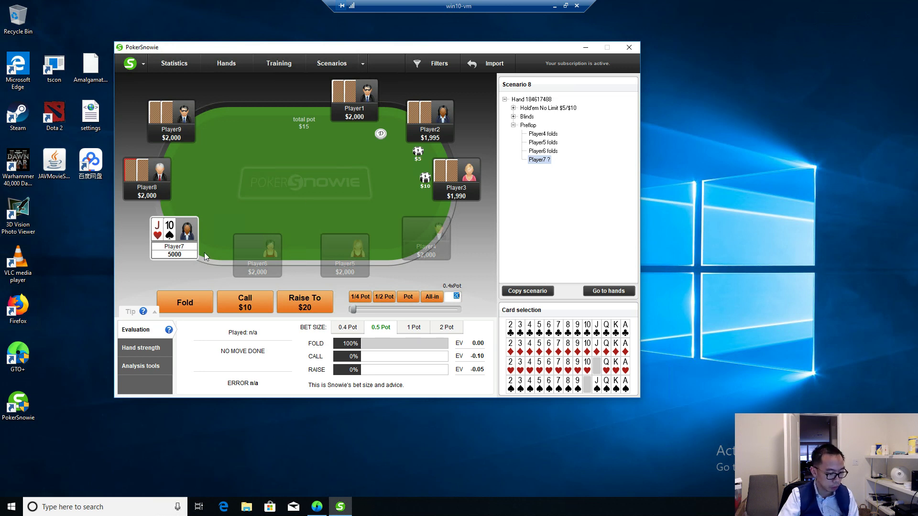
left_click(229, 217)
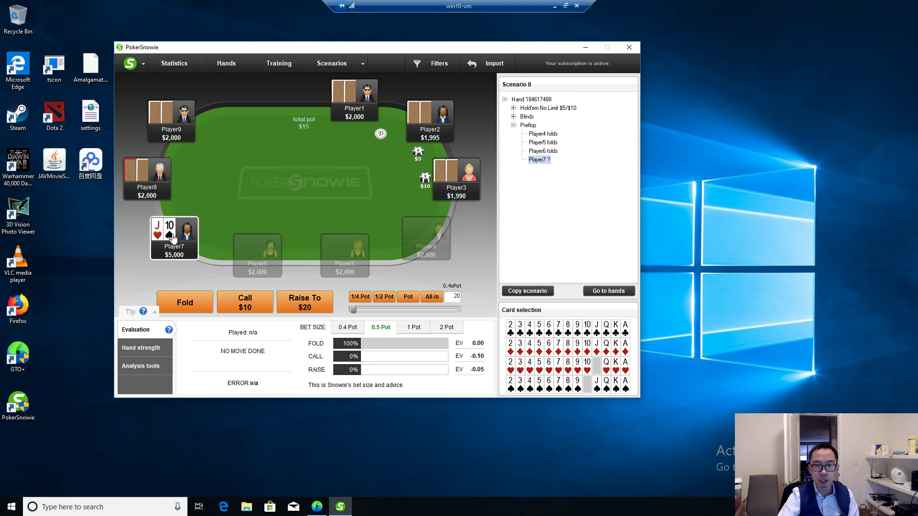
left_click(168, 199)
left_click(199, 313)
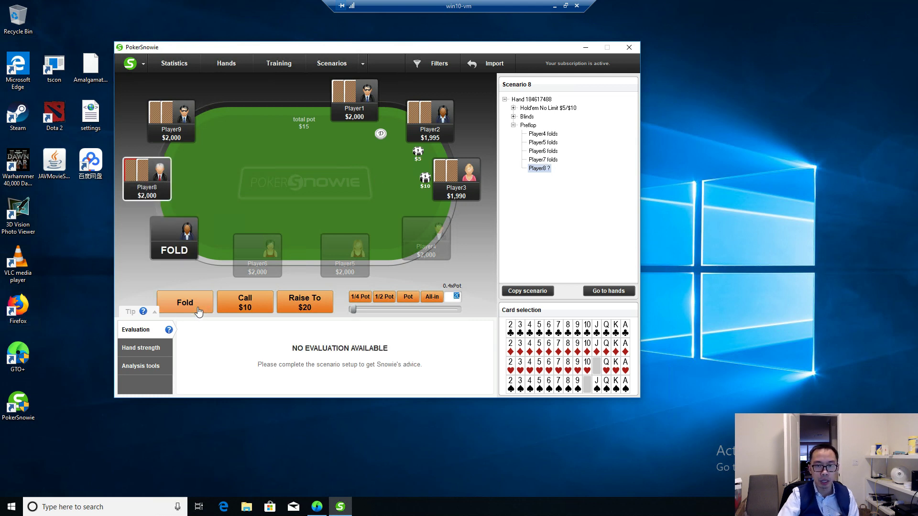
left_click(178, 245)
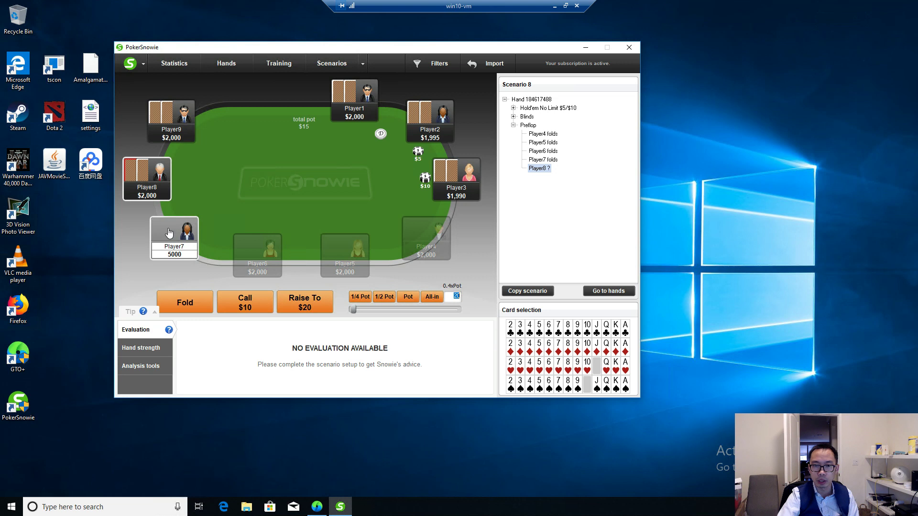
Copy the scenario at Player6's preflop decision and fold Player6 in the copy
left_click(543, 151)
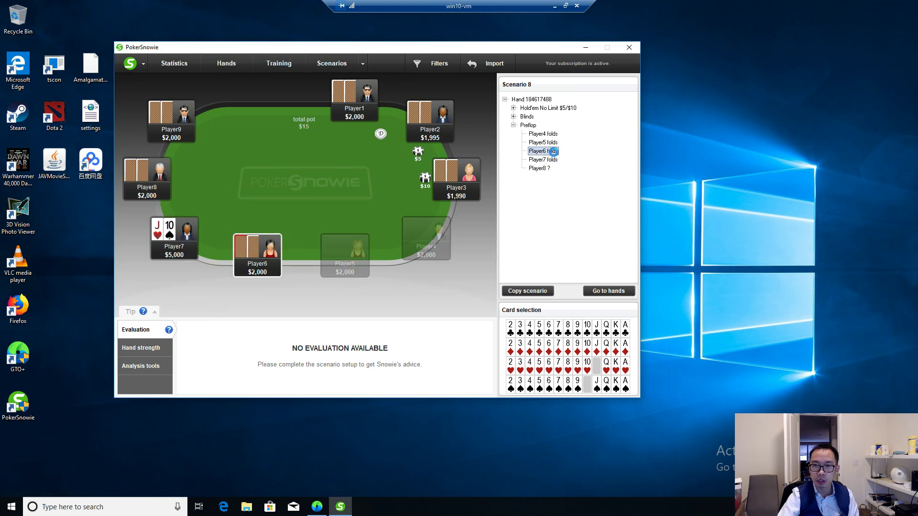
left_click(528, 291)
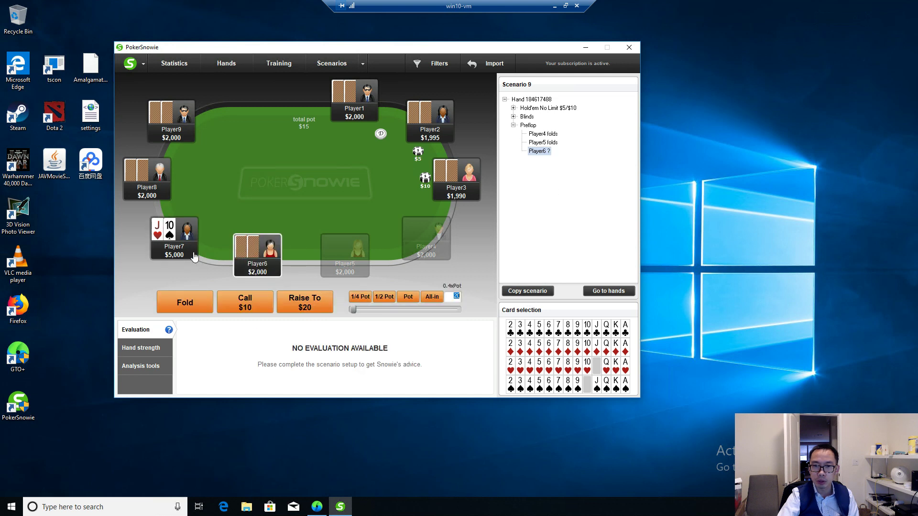
left_click(458, 297)
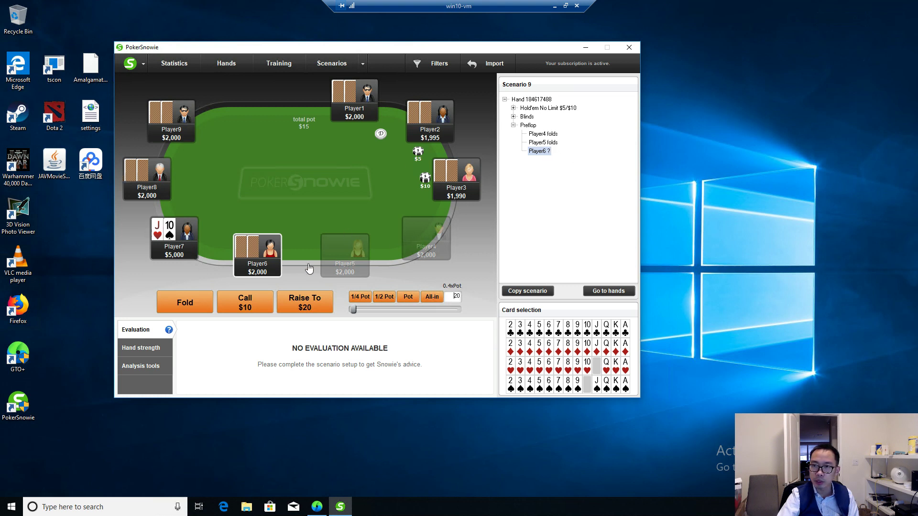
left_click(184, 304)
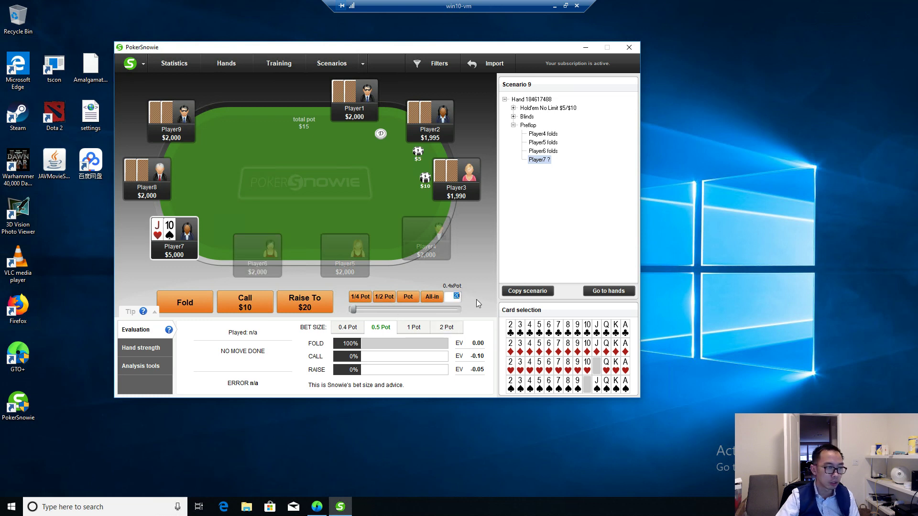
Remove the jack and ten from Player7 and fold Player7 preflop
type("35")
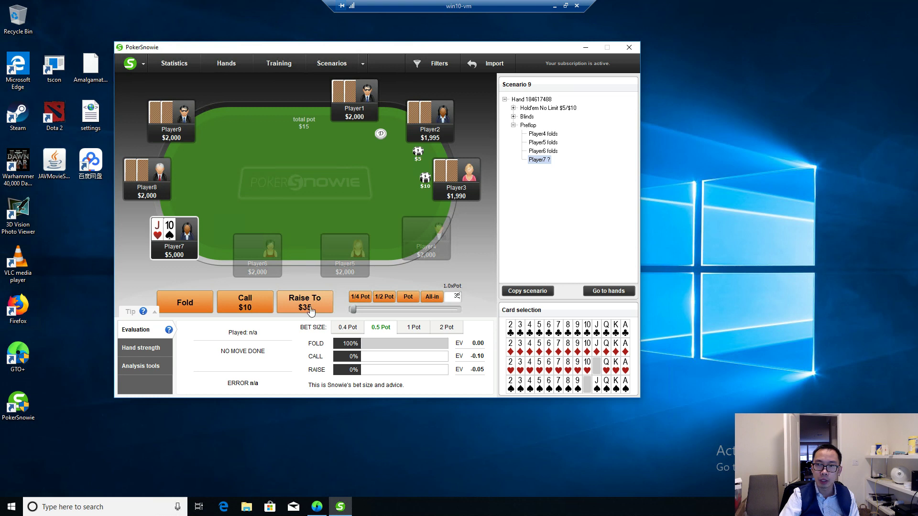
left_click(161, 235)
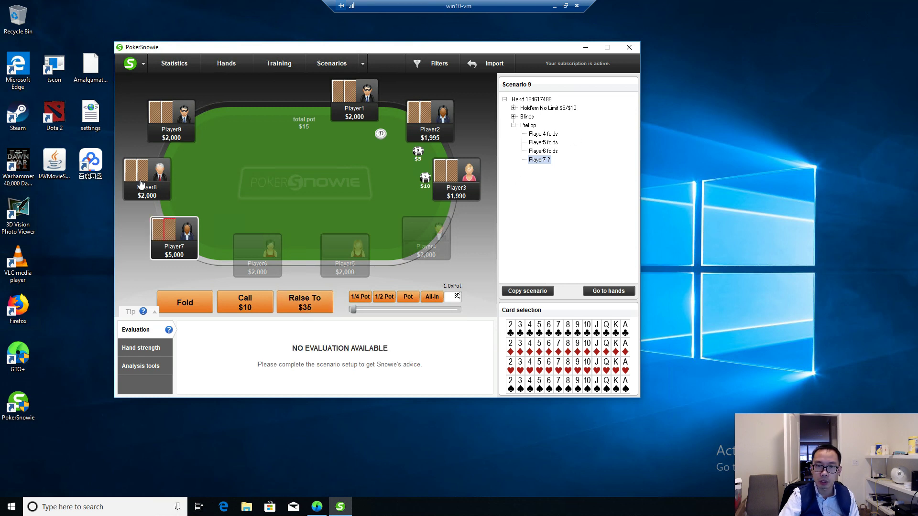
left_click(195, 304)
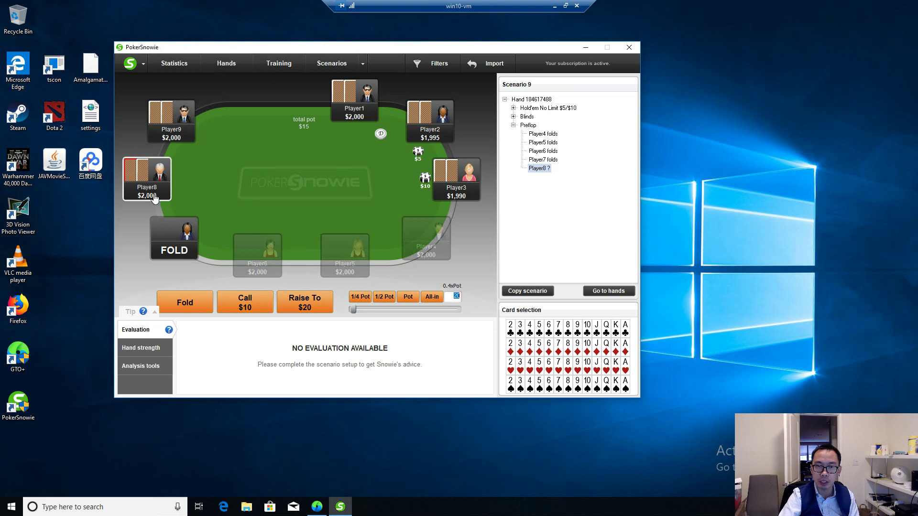
Set Player8's stack to $5,000 and give Player8 the jack of hearts and the ten of spades
left_click(157, 197)
type("5000")
key("Return")
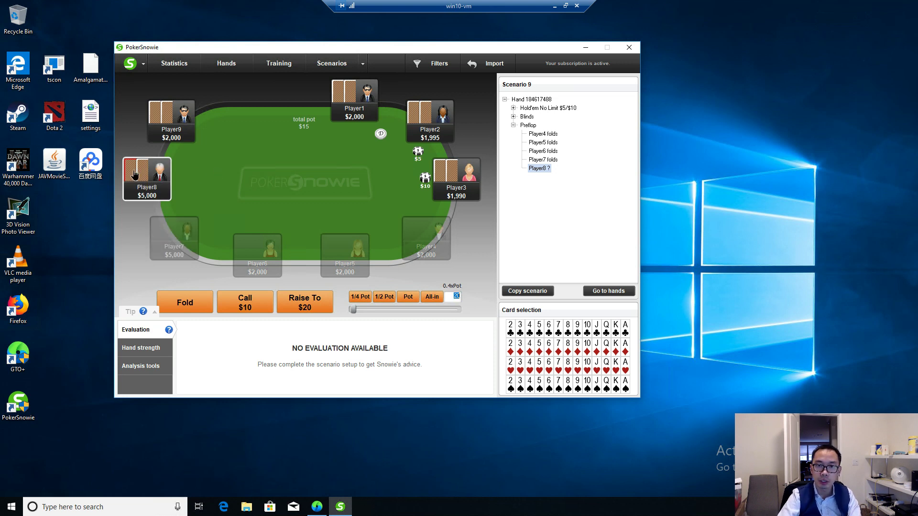
left_click(596, 366)
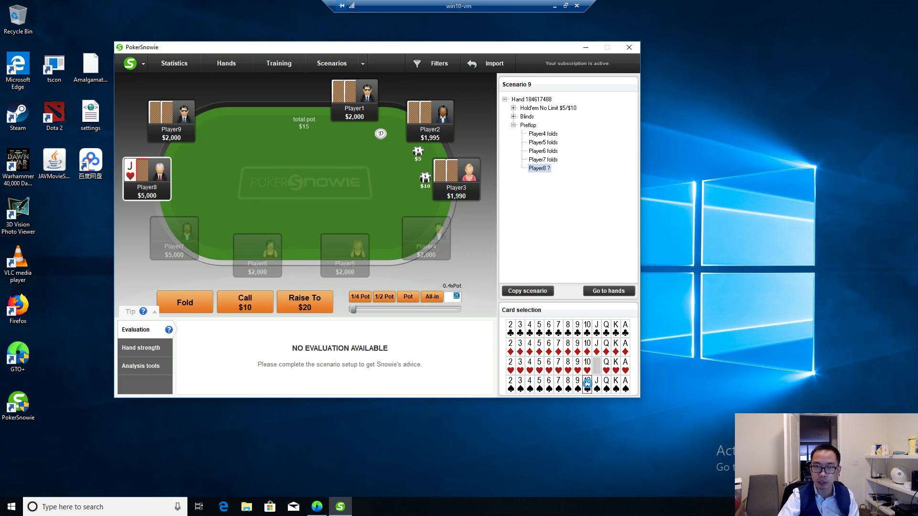
left_click(587, 385)
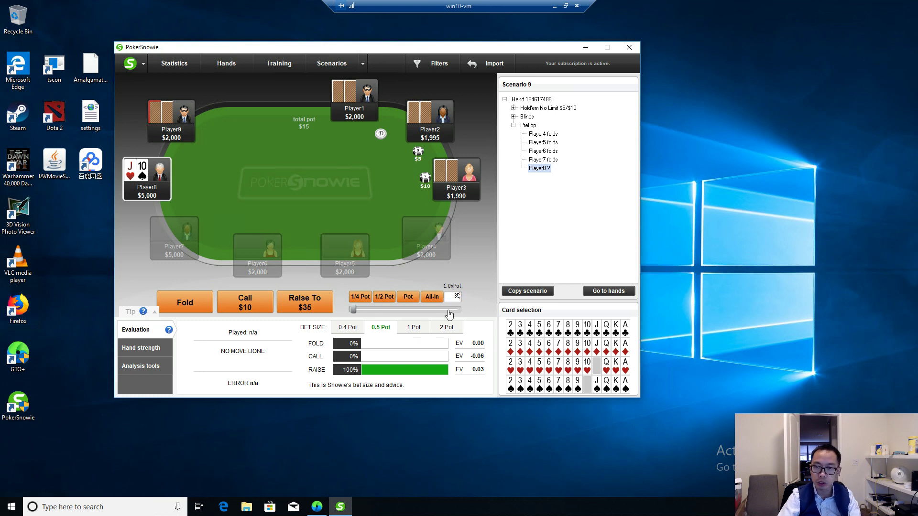
Play the preflop betting: Player8 raises to $35, Player9 folds, Player1 calls, and Player2 and Player3 fold
left_click(305, 306)
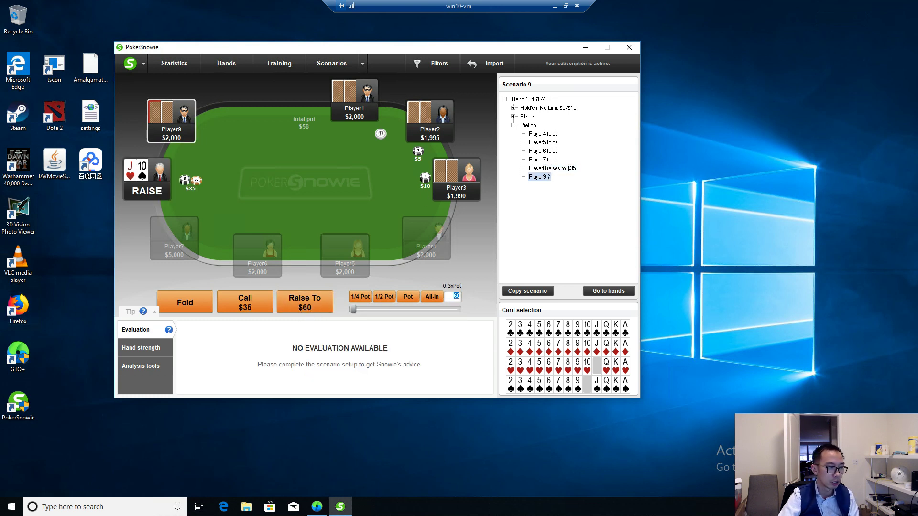
left_click(202, 306)
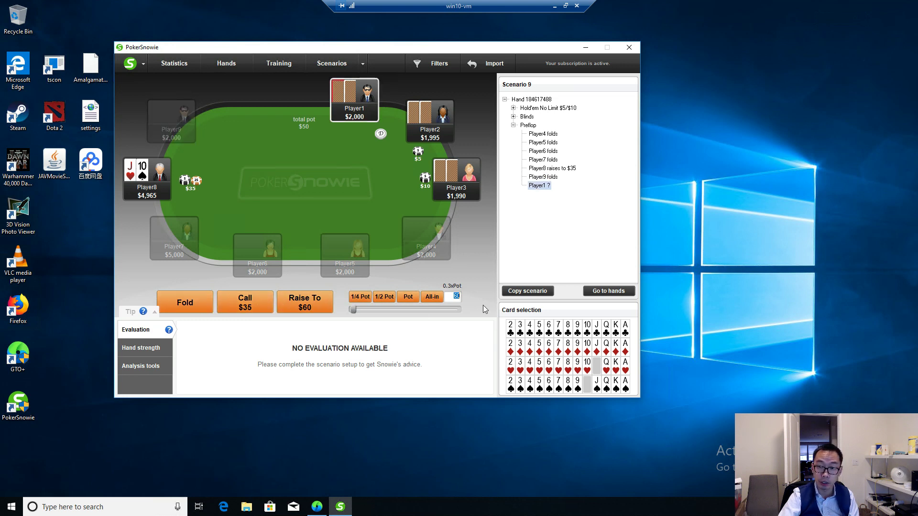
left_click(233, 302)
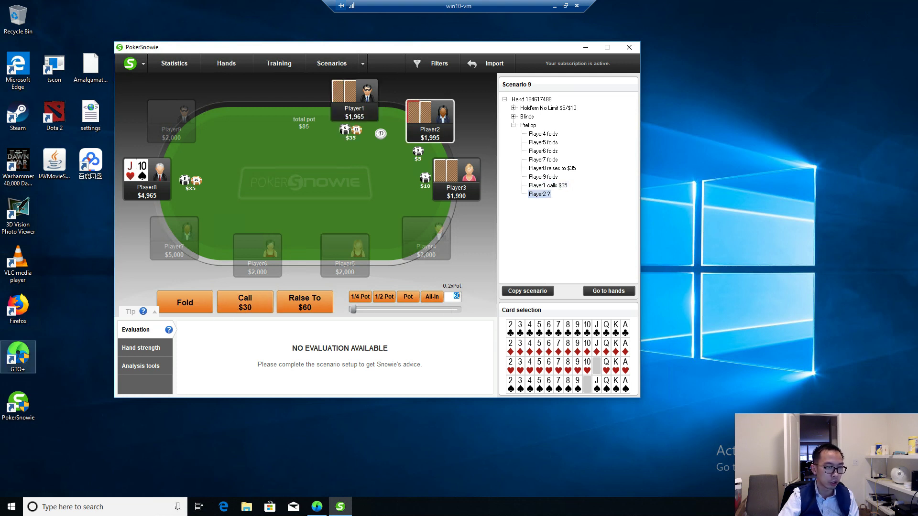
left_click(195, 306)
left_click(196, 306)
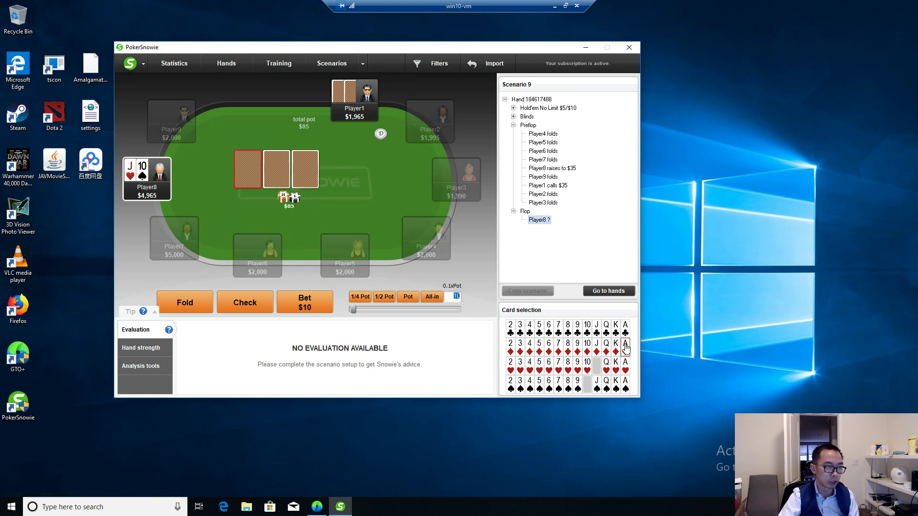
Deal the flop as ace of hearts, jack of diamonds and eight of spades, and check both players
left_click(626, 371)
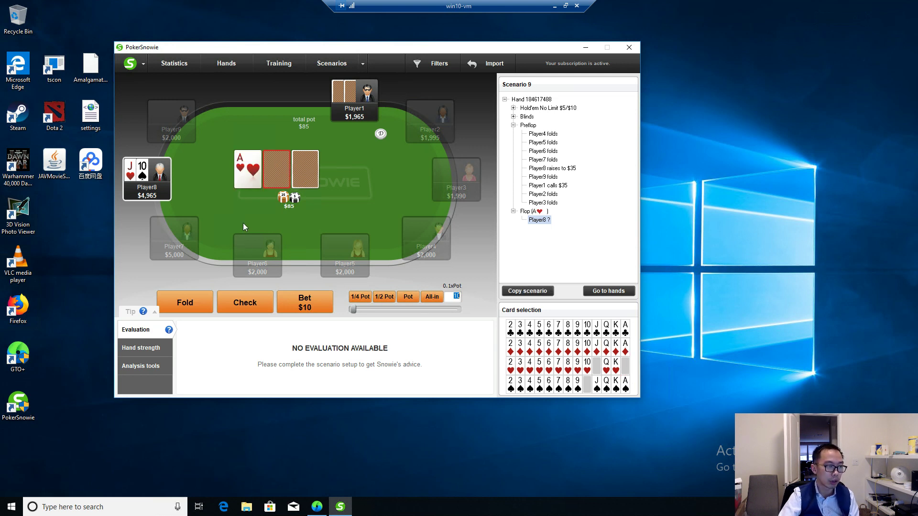
left_click(598, 351)
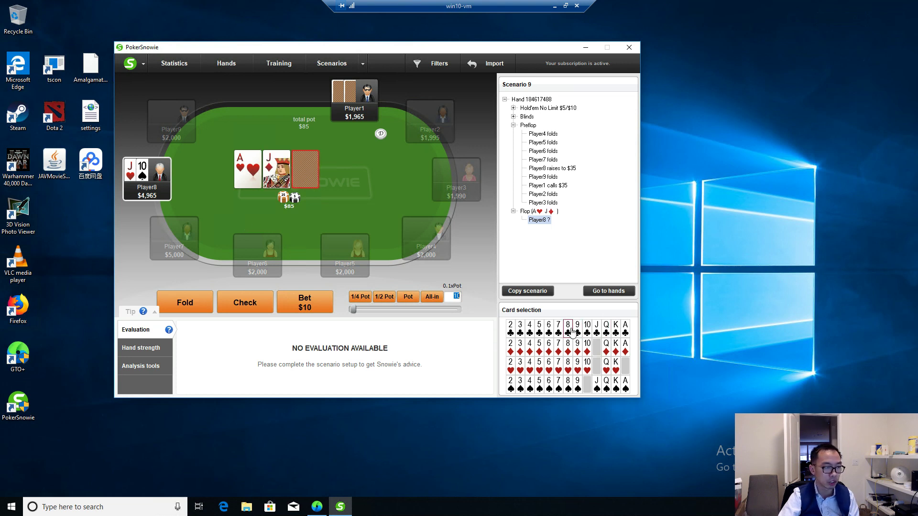
left_click(570, 386)
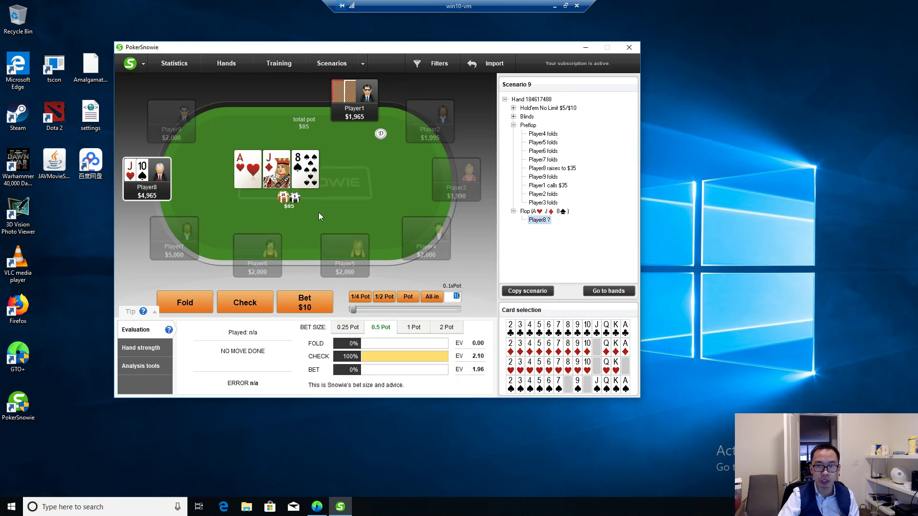
left_click(253, 312)
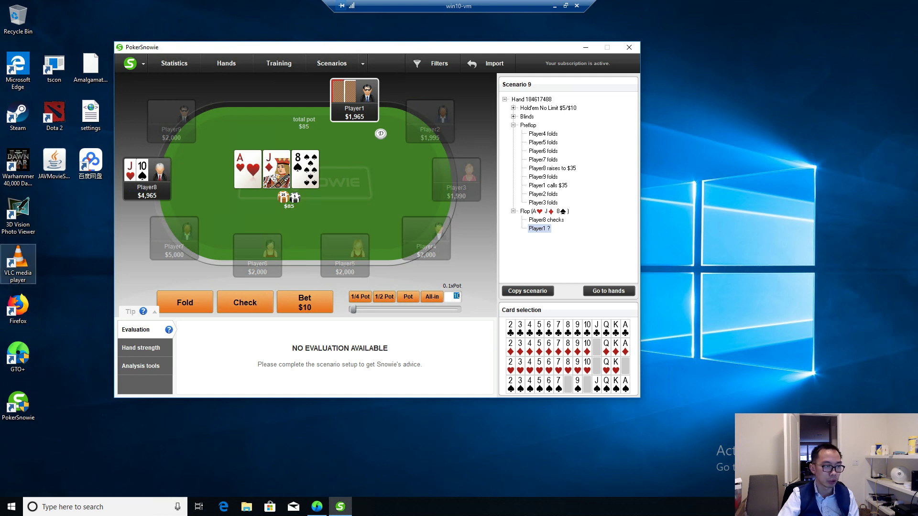
left_click(240, 307)
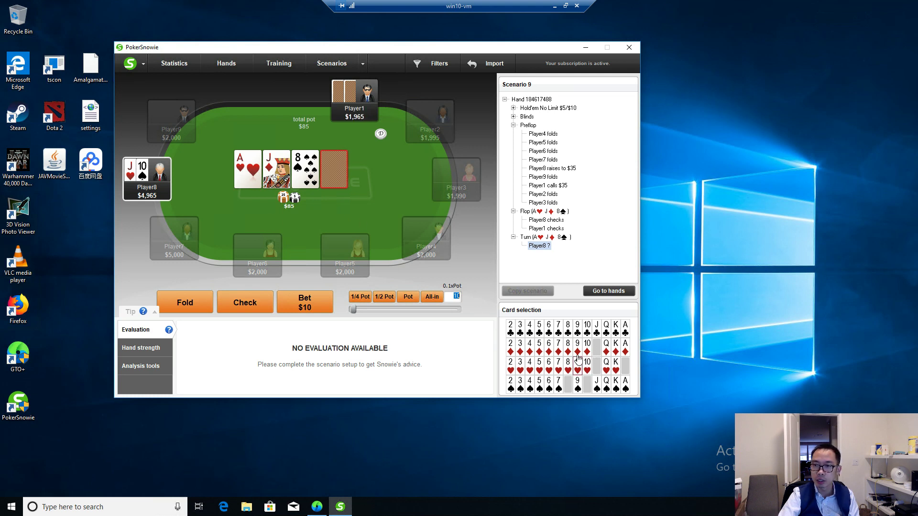
Deal the seven of hearts on the turn and check both Player8 and Player1
left_click(558, 364)
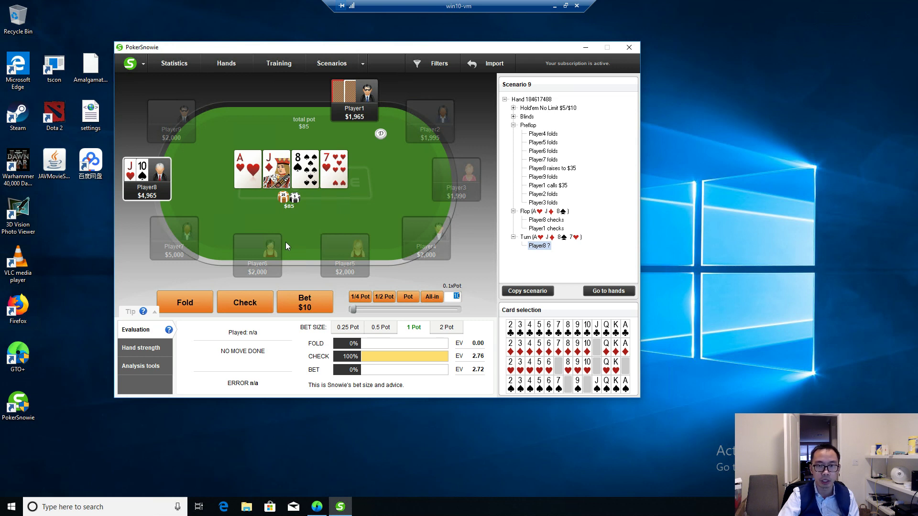
left_click(256, 305)
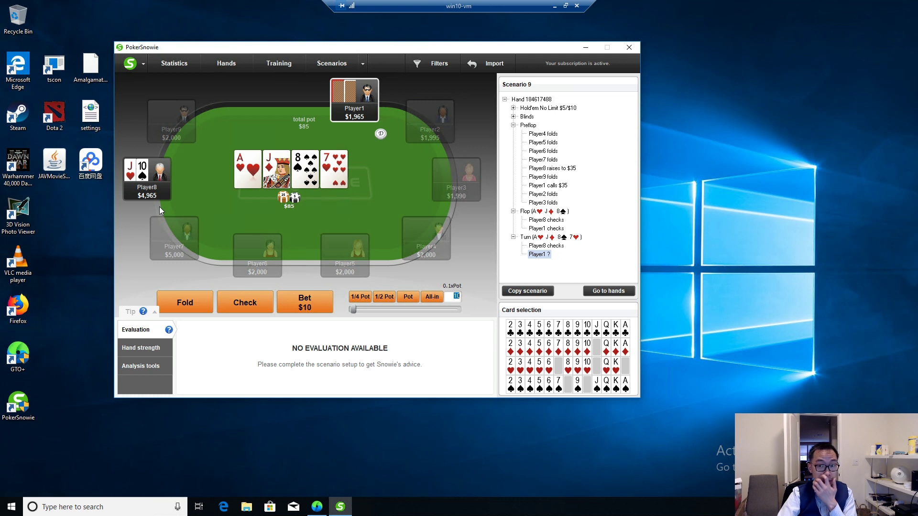
left_click(226, 306)
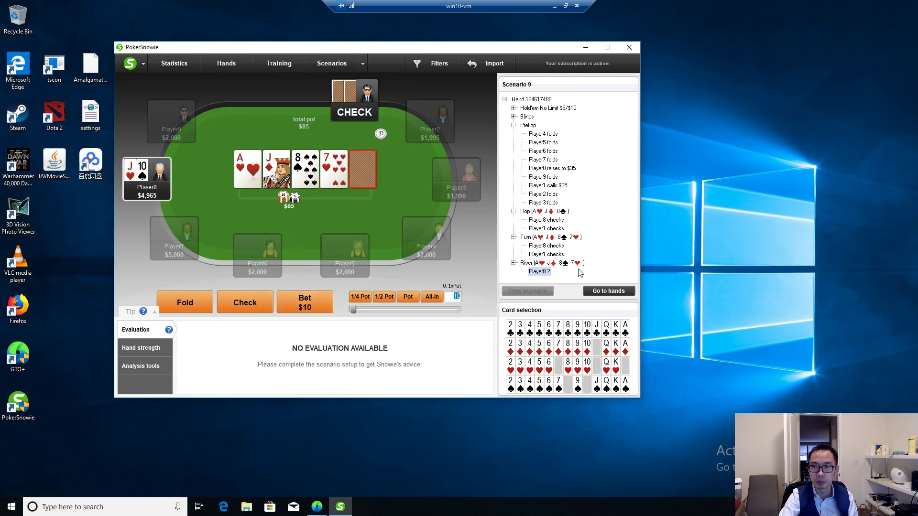
Review the evaluation of Player8's turn check and return to Player8's river decision
left_click(557, 246)
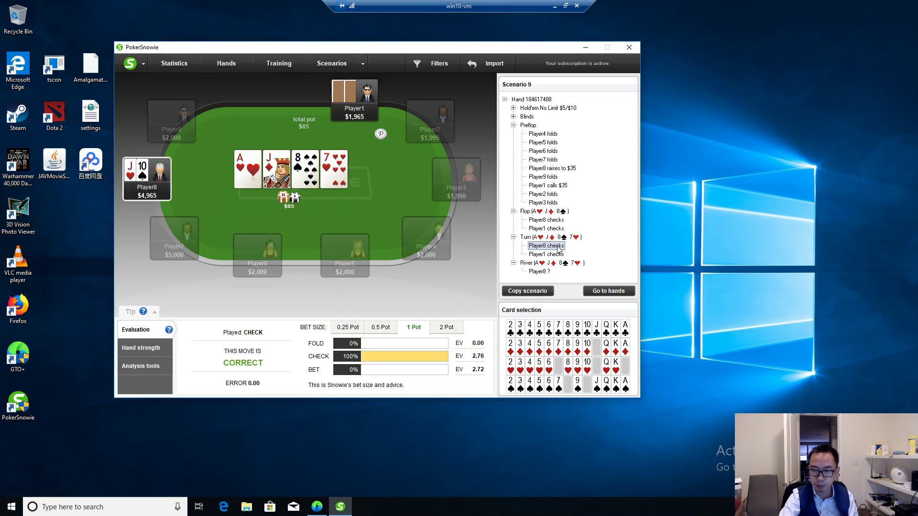
right_click(534, 264)
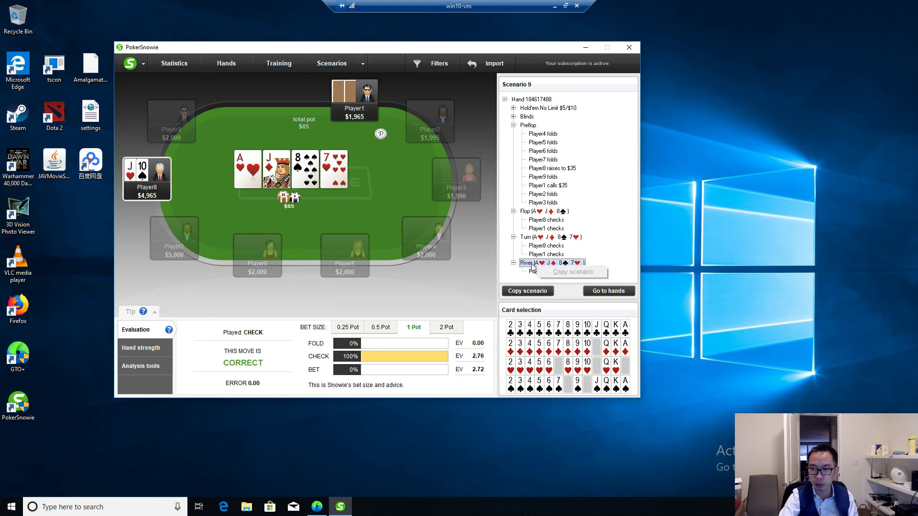
left_click(534, 271)
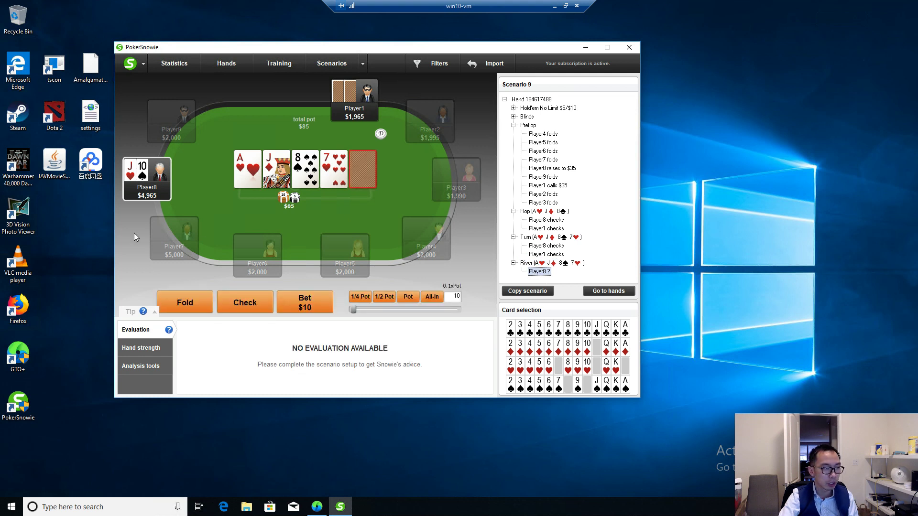
Deal the three of diamonds on the river and bet $45 with Player8
left_click(521, 354)
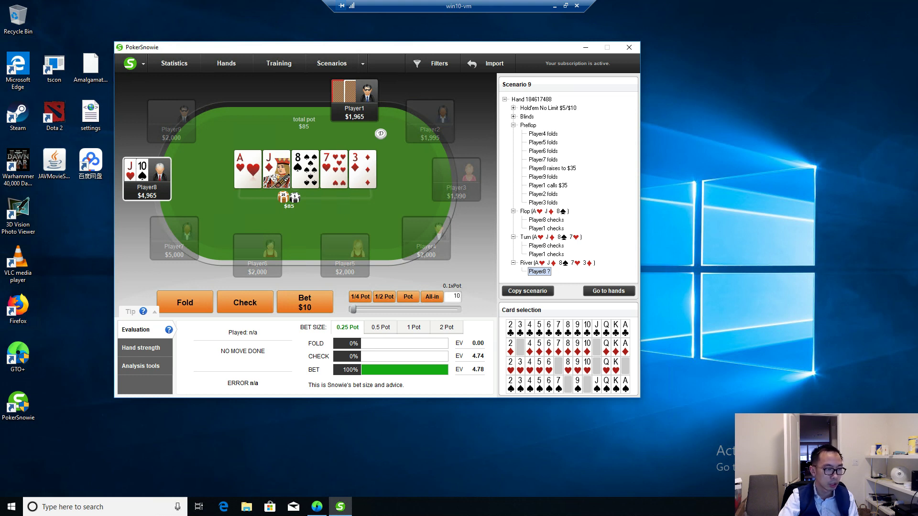
double_click(456, 297)
type("45")
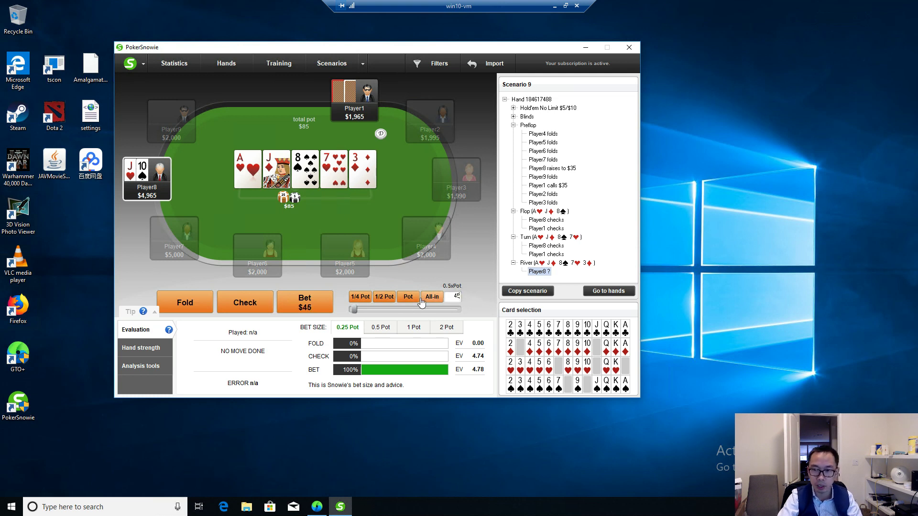
left_click(305, 307)
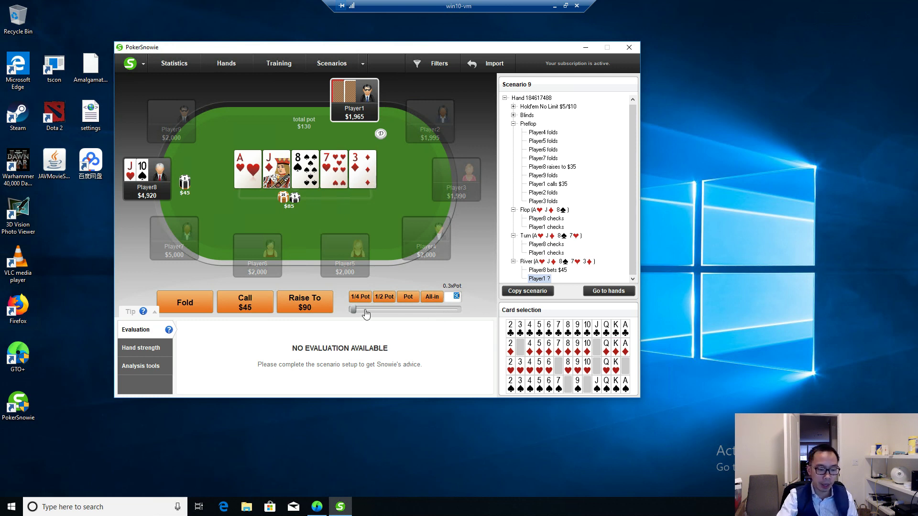
Raise Player1 to $415 on the river and call the raise with Player8
mouse_move(366, 313)
left_mouse_down()
mouse_move(382, 309)
mouse_move(370, 309)
left_mouse_up()
left_click(305, 305)
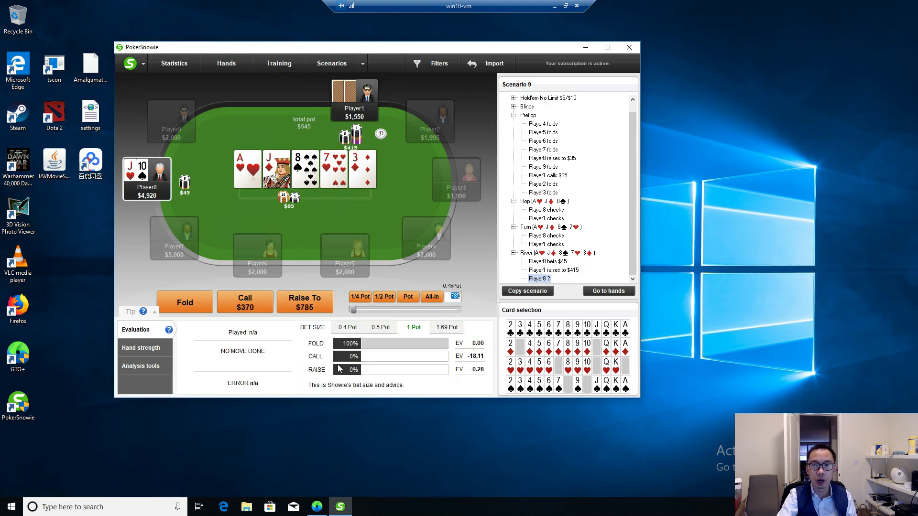
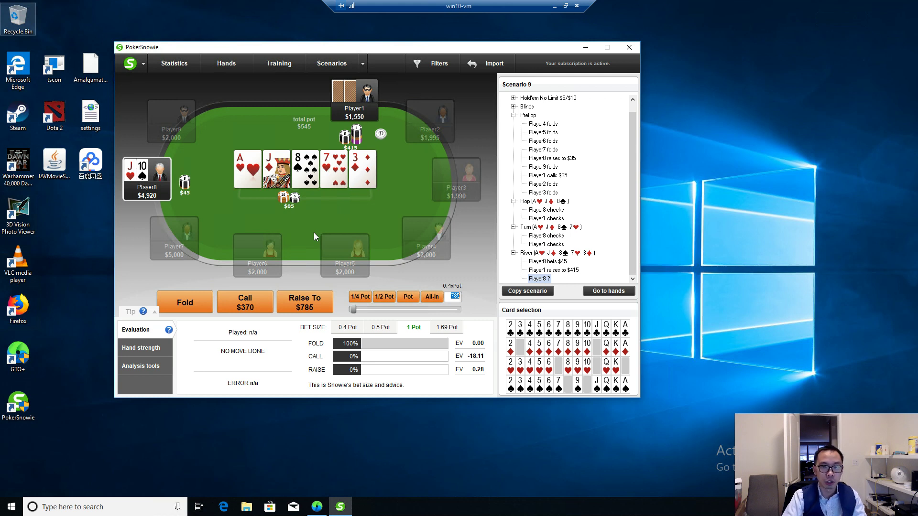
left_click(232, 301)
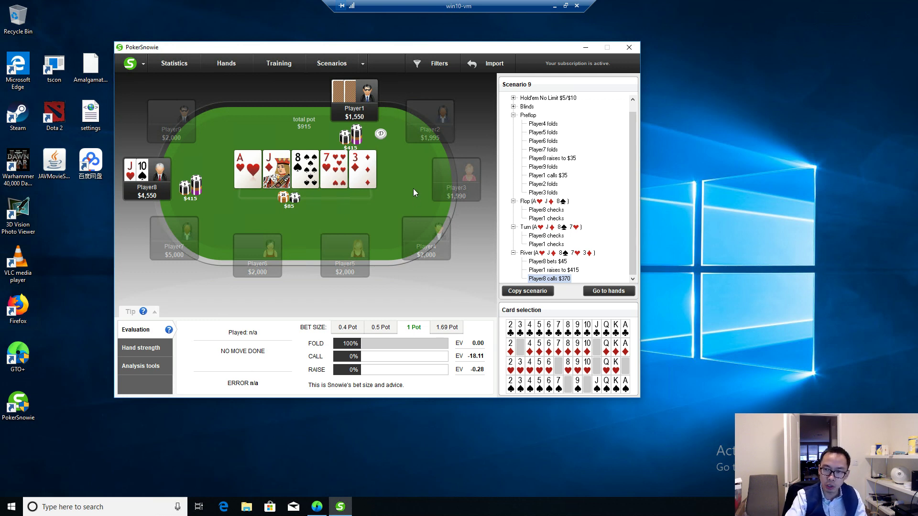
left_click(362, 64)
left_click(357, 80)
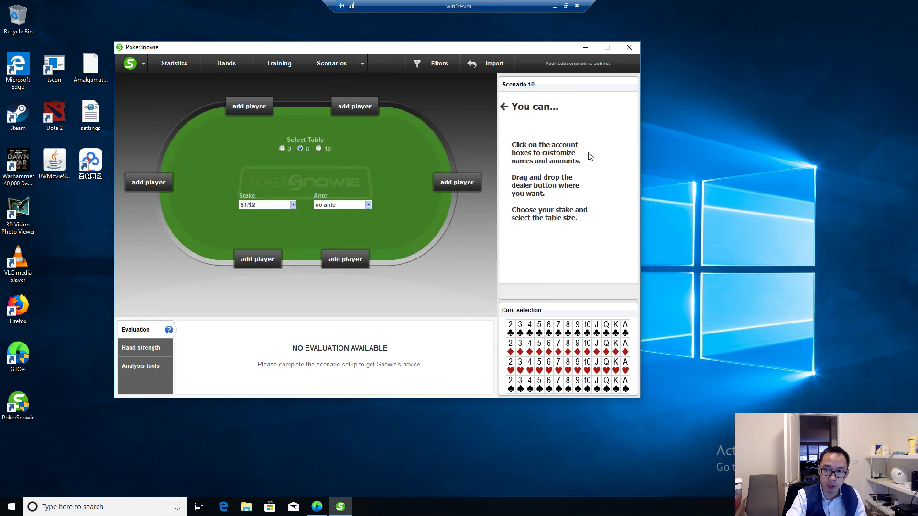
left_click(363, 64)
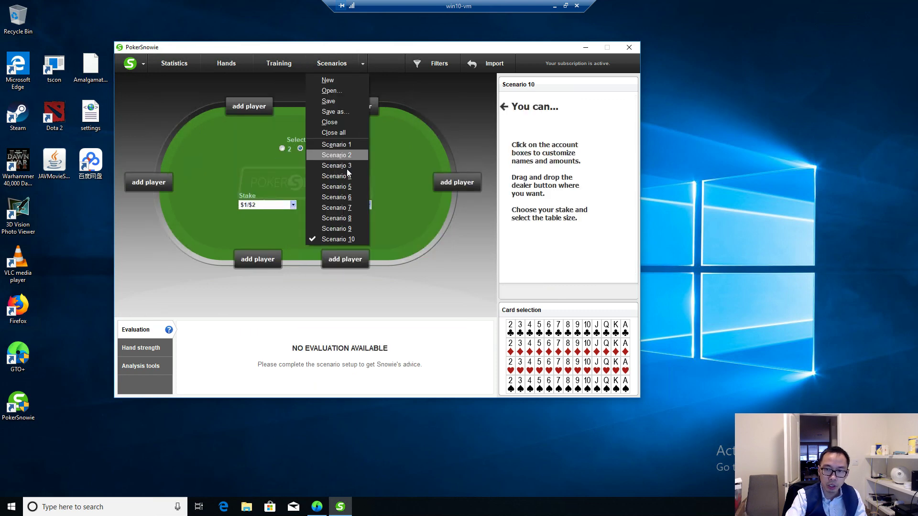
left_click(322, 229)
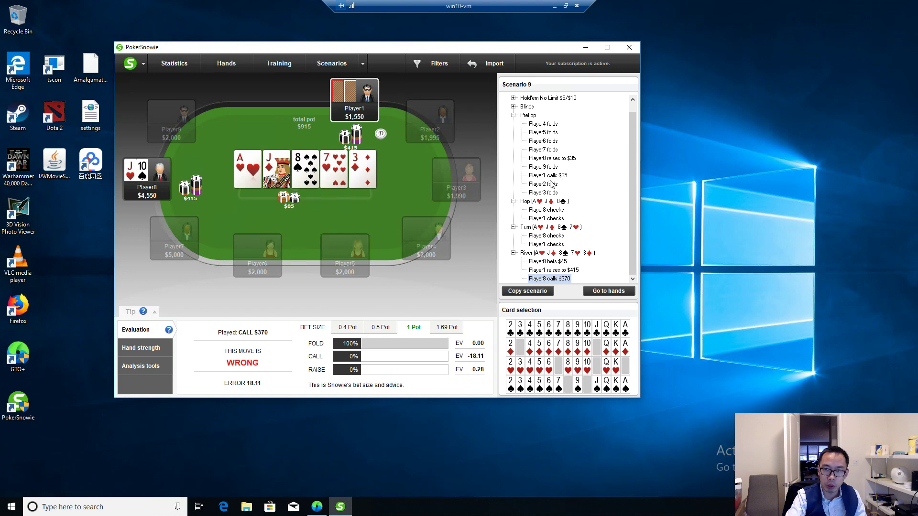
Copy Scenario 9 back to Player4's opening preflop decision, with Player8's hole cards cleared, to start a new hand
left_click(554, 151)
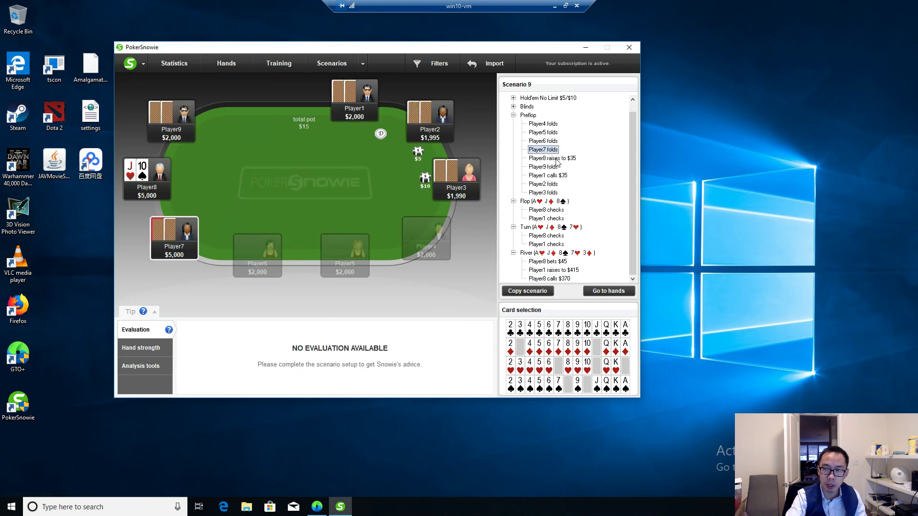
left_click(541, 293)
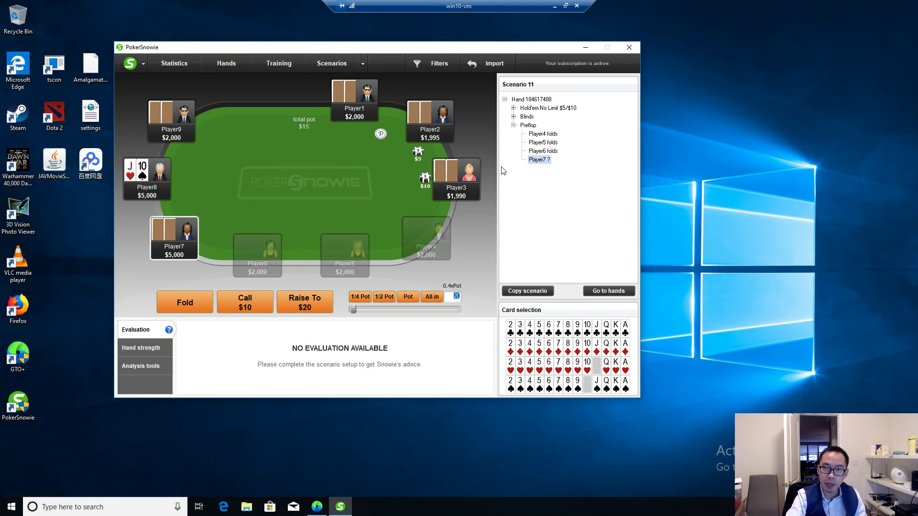
left_click(550, 145)
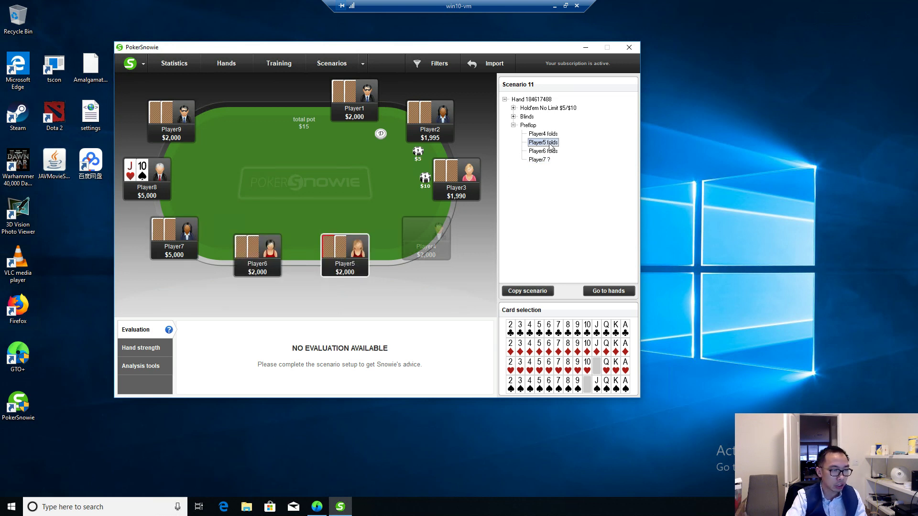
left_click(547, 135)
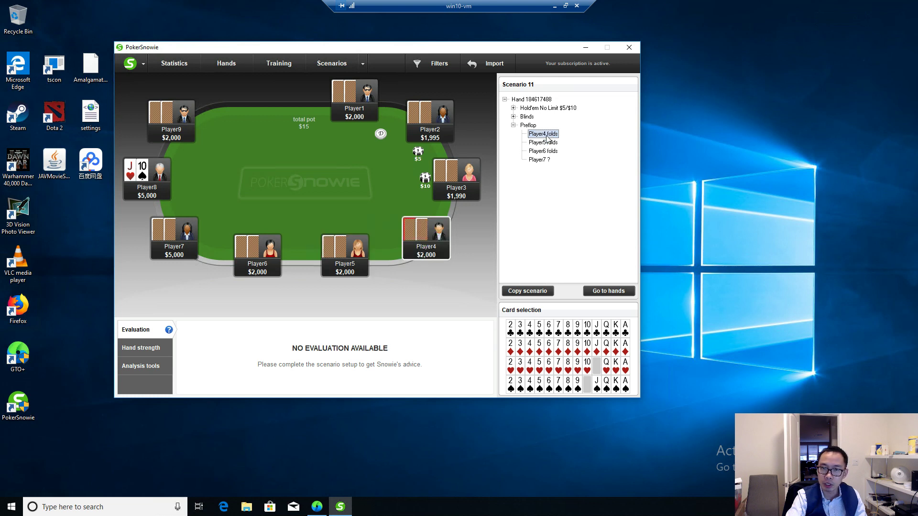
left_click(141, 170)
left_click(130, 170)
left_click(528, 291)
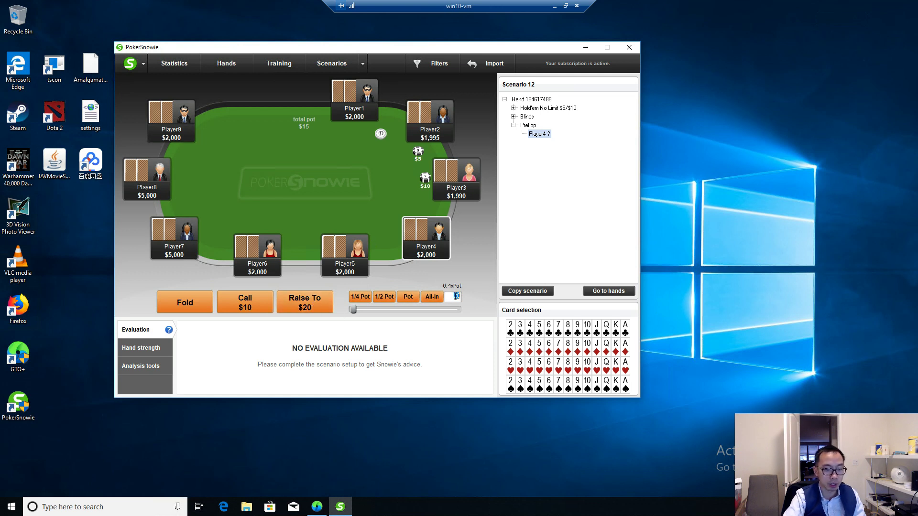
Enter the preflop action up to Player1: Player4 raises to $40, Player8 calls, and Player5, Player6, Player7 and Player9 fold
type("40")
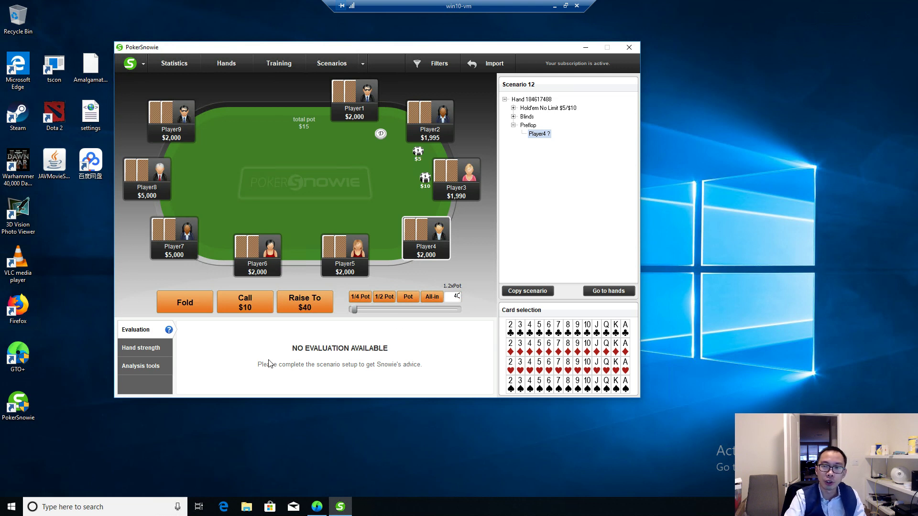
left_click(282, 310)
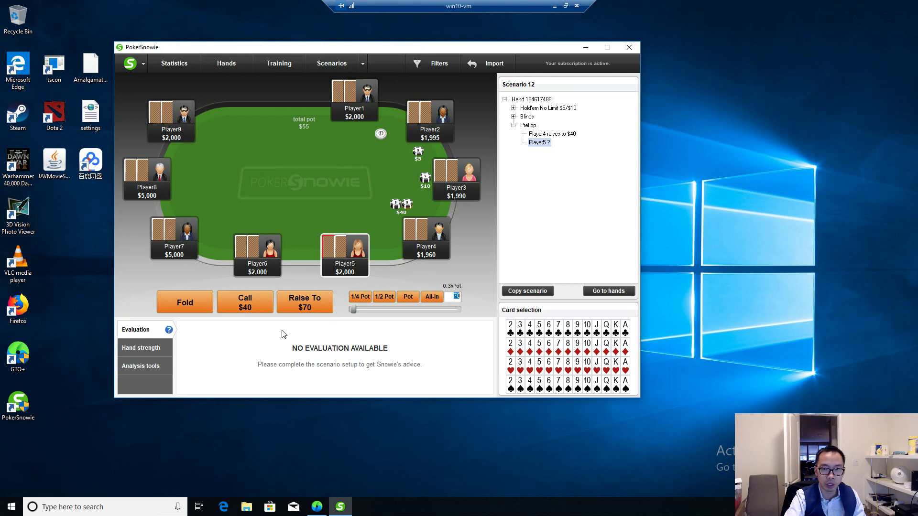
left_click(193, 309)
left_click(194, 309)
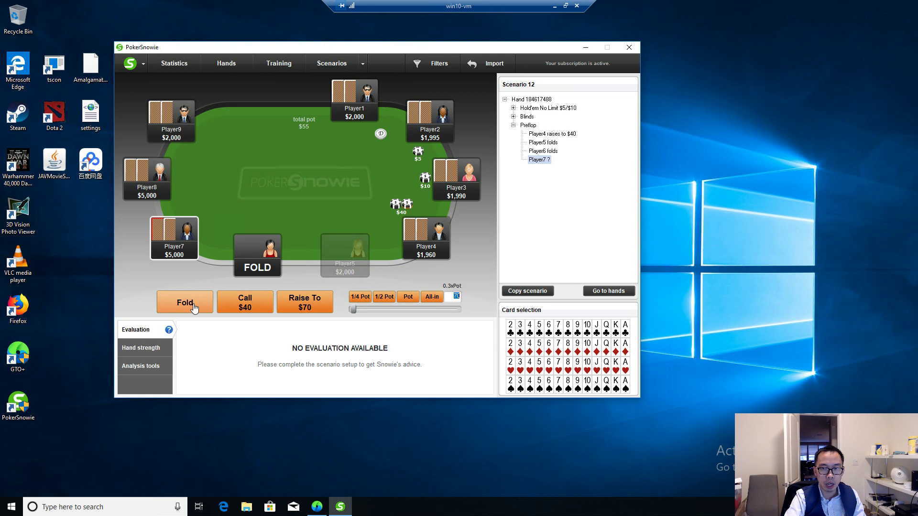
left_click(195, 308)
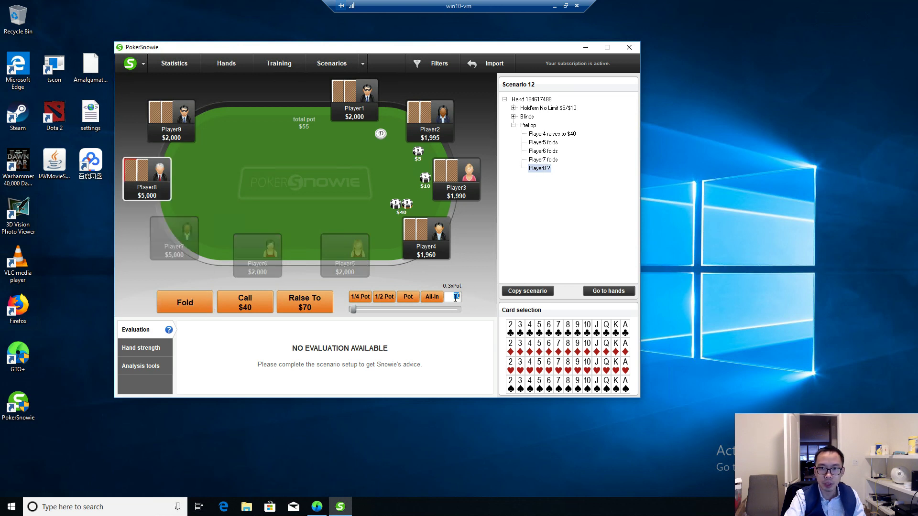
left_click(259, 309)
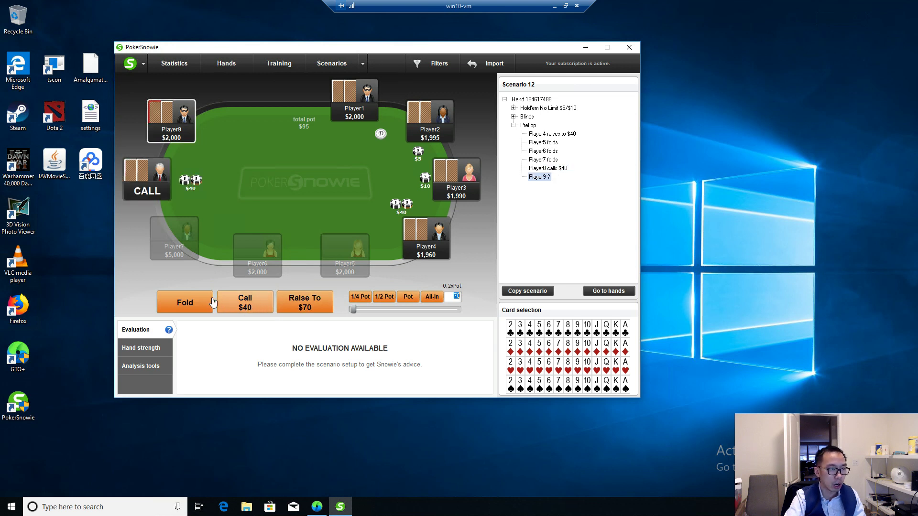
left_click(185, 302)
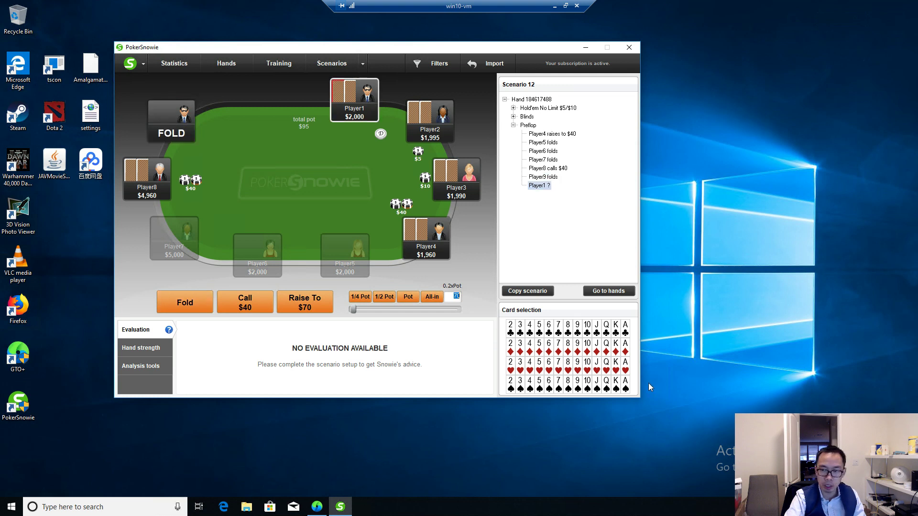
Give Player1 the king of spades and the king of hearts as hole cards
left_click(616, 385)
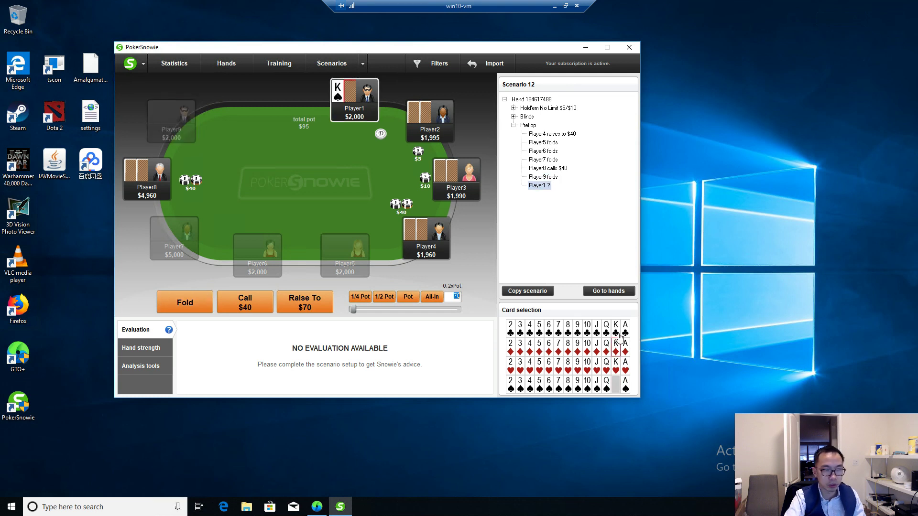
left_click(607, 367)
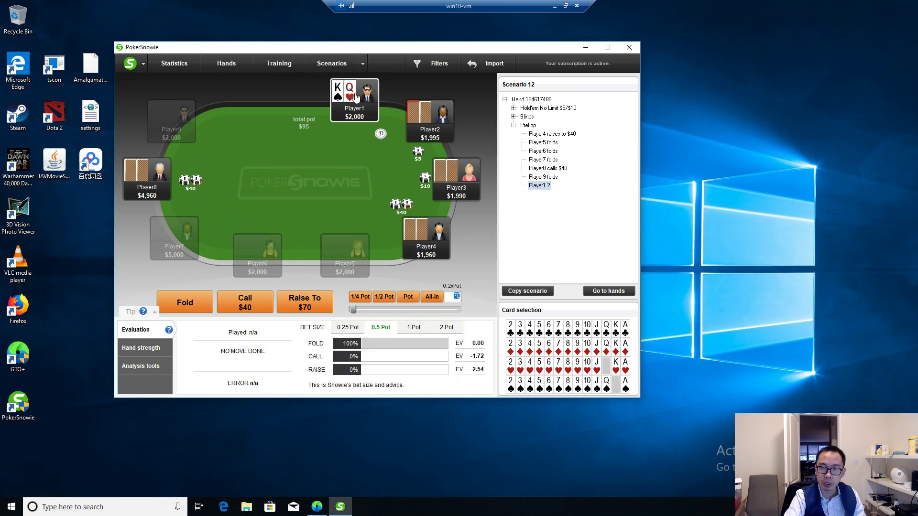
left_click(347, 98)
left_click(615, 367)
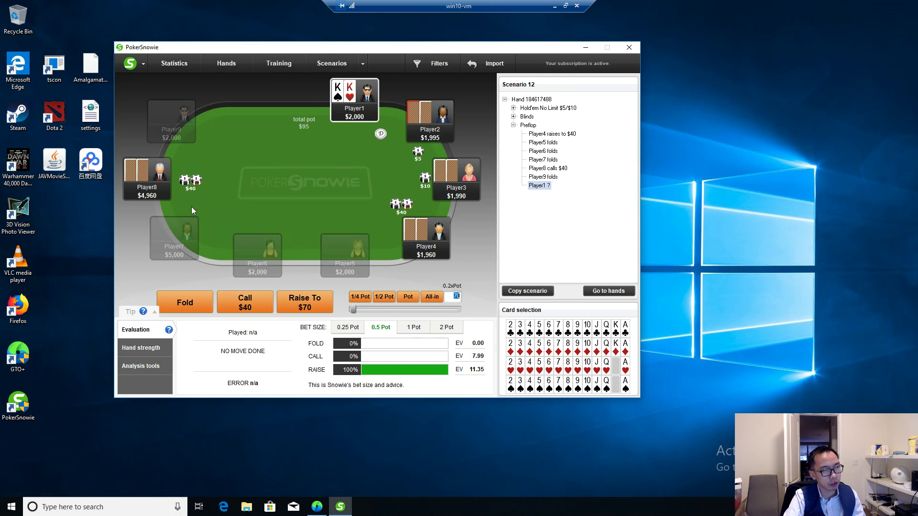
Raise Player1 to $160 preflop and fold Player2 and Player3
type("160")
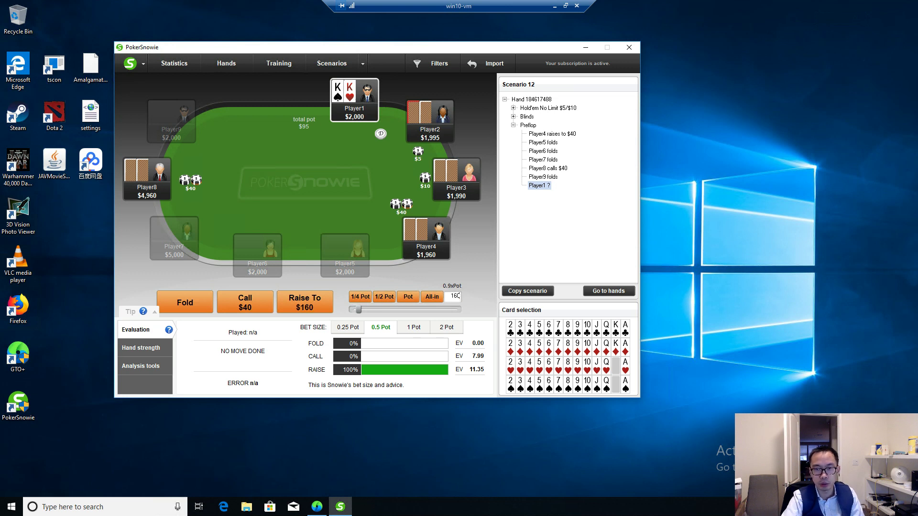
left_click(312, 306)
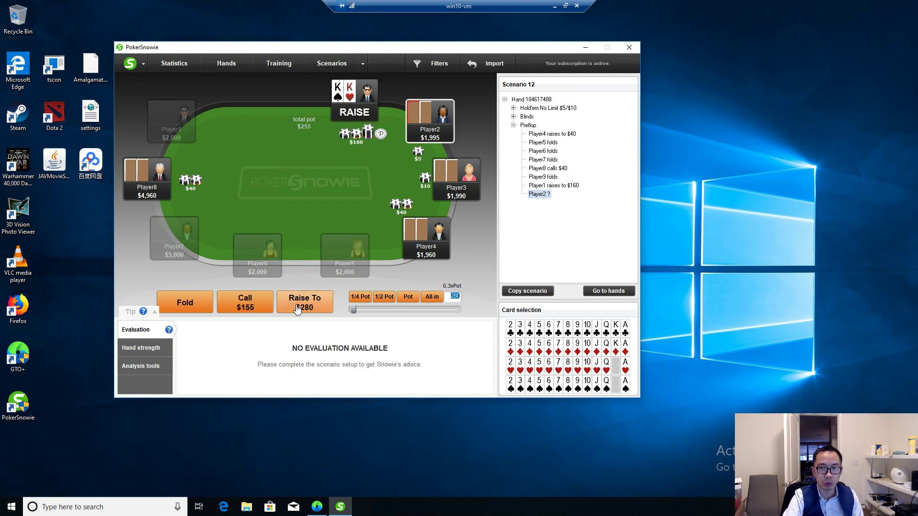
left_click(185, 304)
left_click(185, 304)
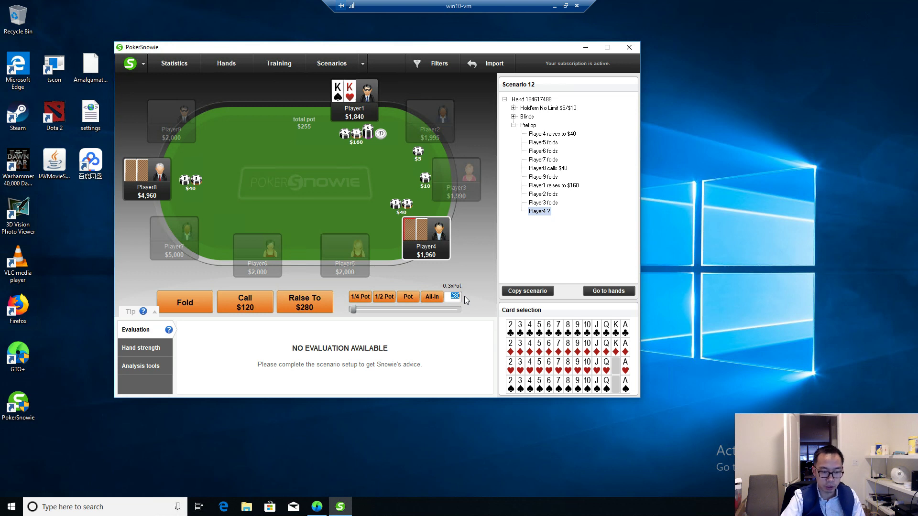
Complete the preflop action with Player4 raising to $625, Player8 folding and Player1 calling
type("625")
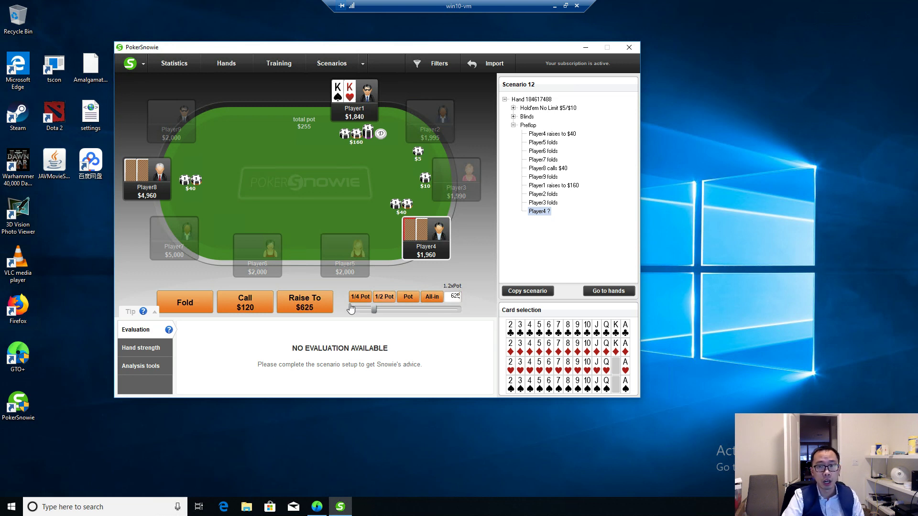
left_click(301, 305)
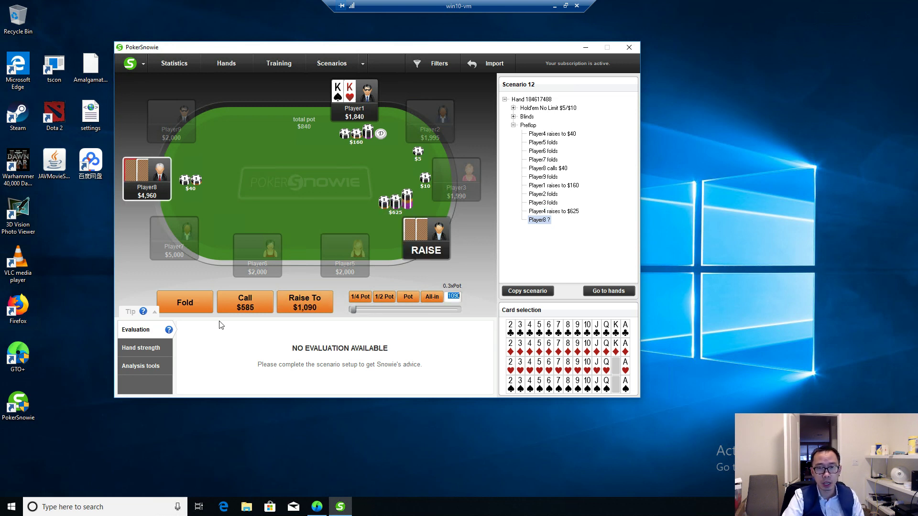
left_click(185, 303)
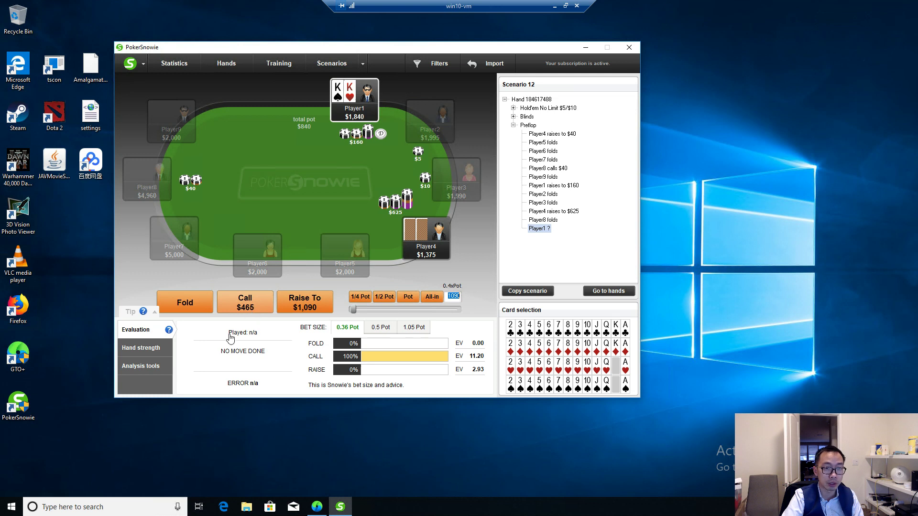
left_click(253, 306)
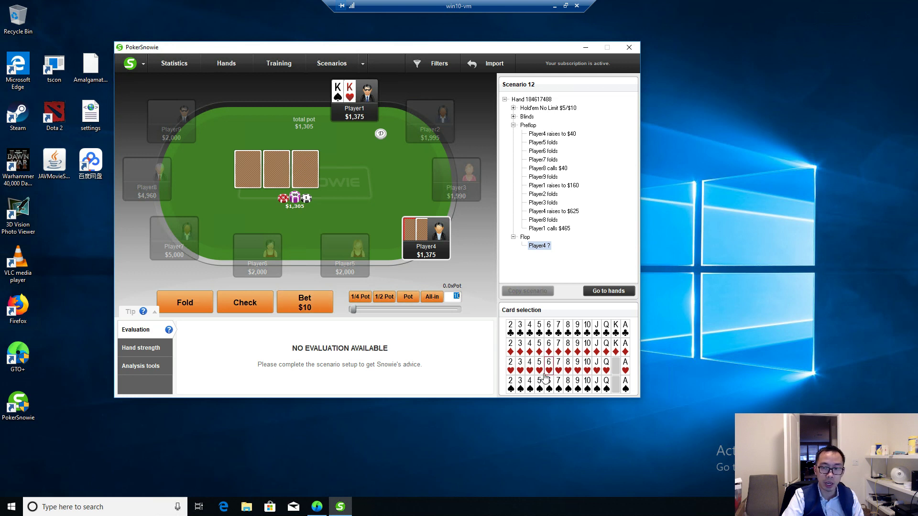
Deal the flop as queen of spades, seven of spades and four of diamonds
left_click(607, 387)
left_click(410, 229)
left_click(253, 165)
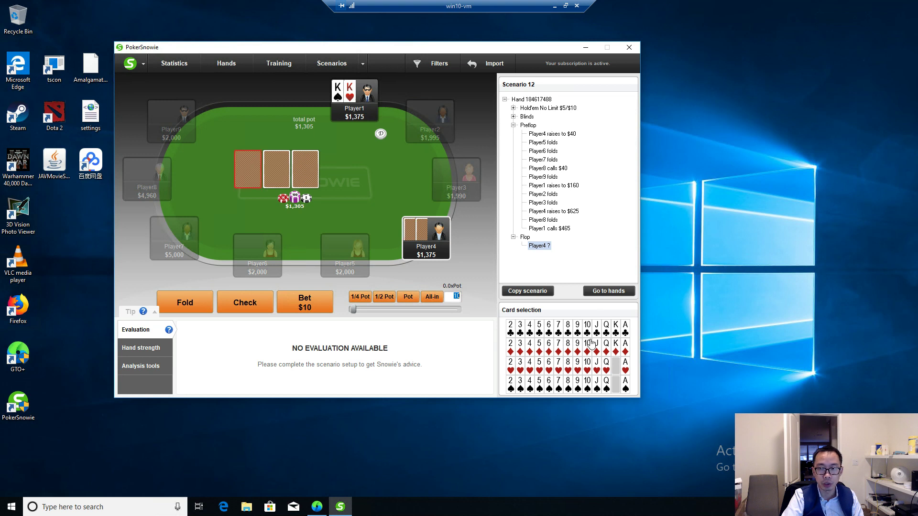
left_click(608, 388)
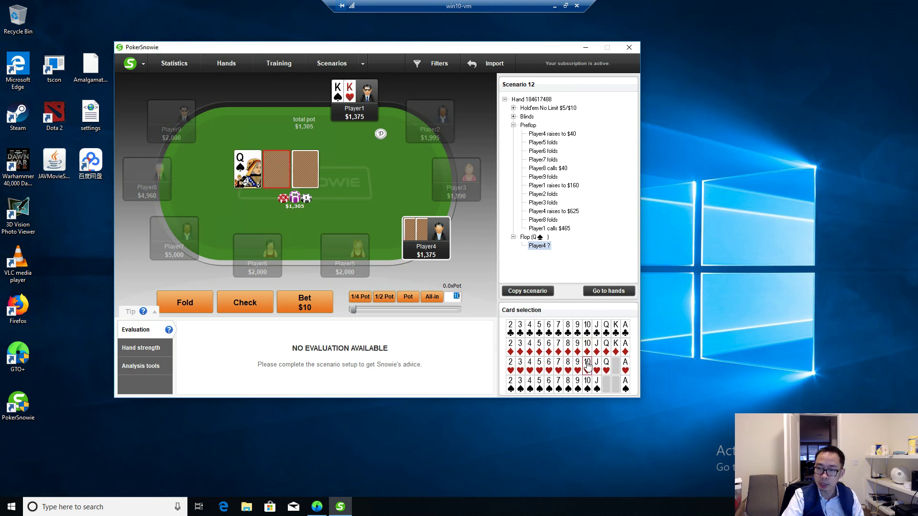
left_click(559, 386)
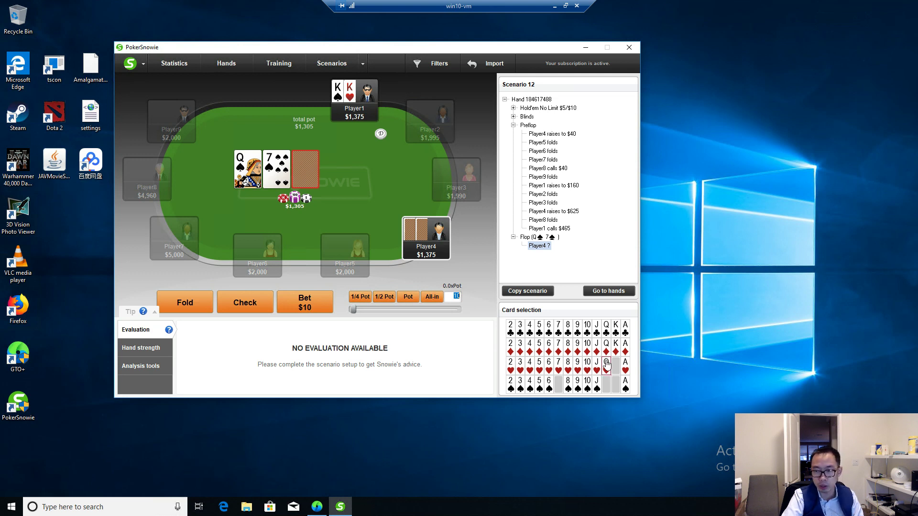
left_click(530, 348)
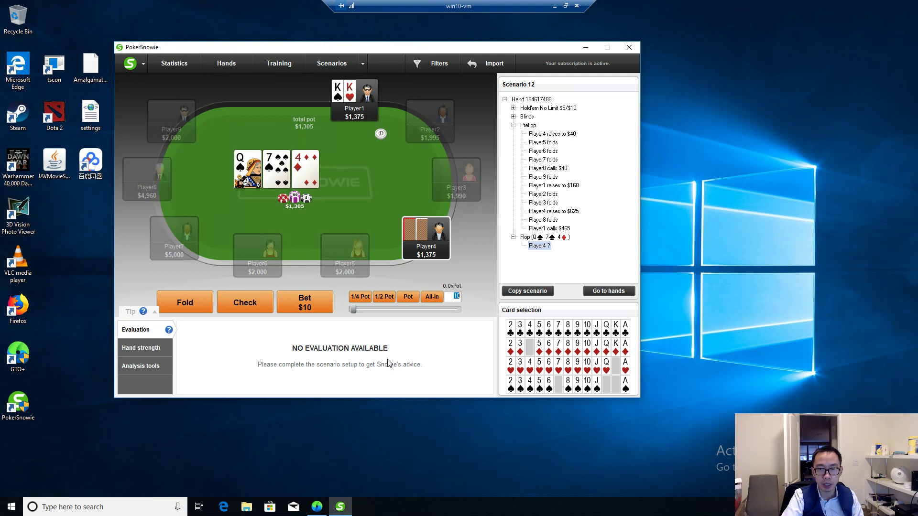
Move Player4 all-in for $1,375 on the flop and call all-in with Player1
left_click(438, 298)
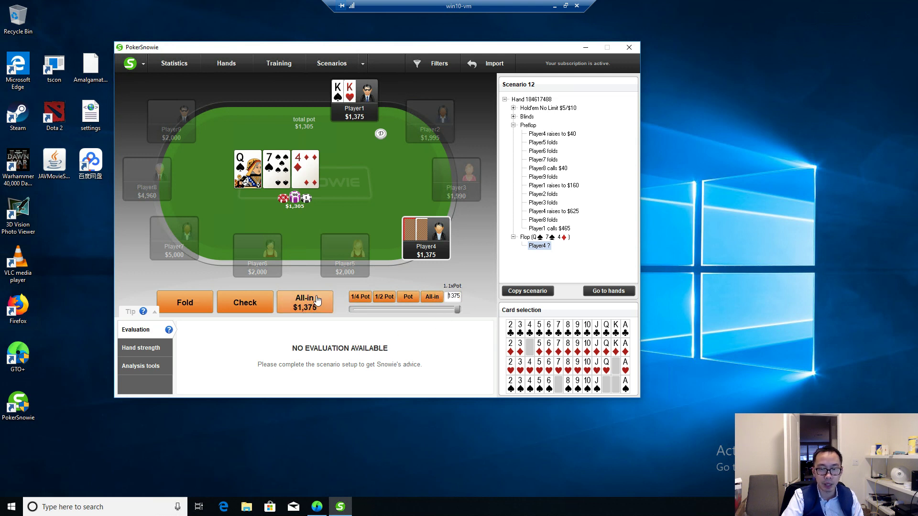
left_click(320, 308)
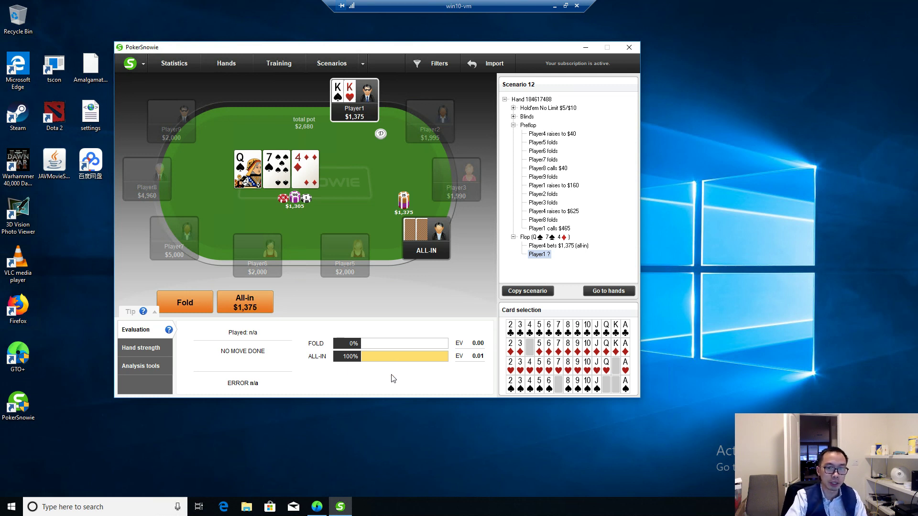
left_click(254, 305)
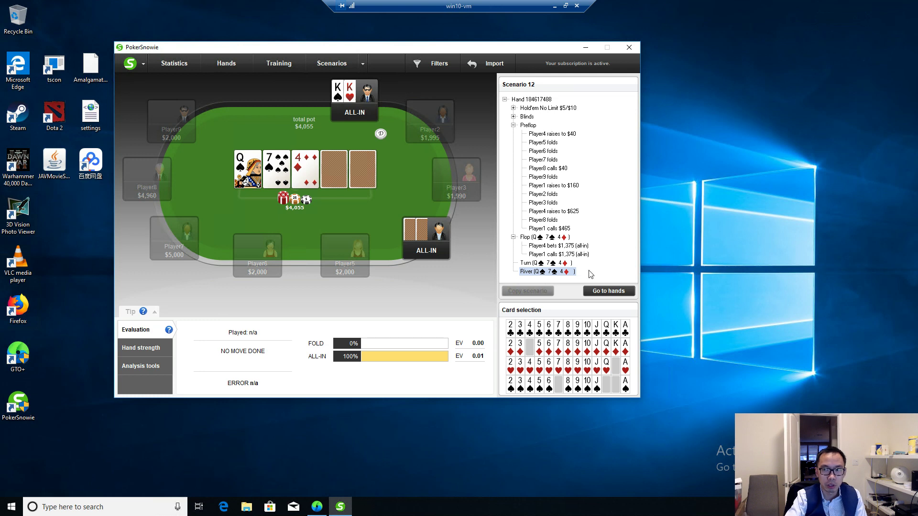
Switch to Scenario 7 and go back to Player5's preflop fold
left_click(554, 145)
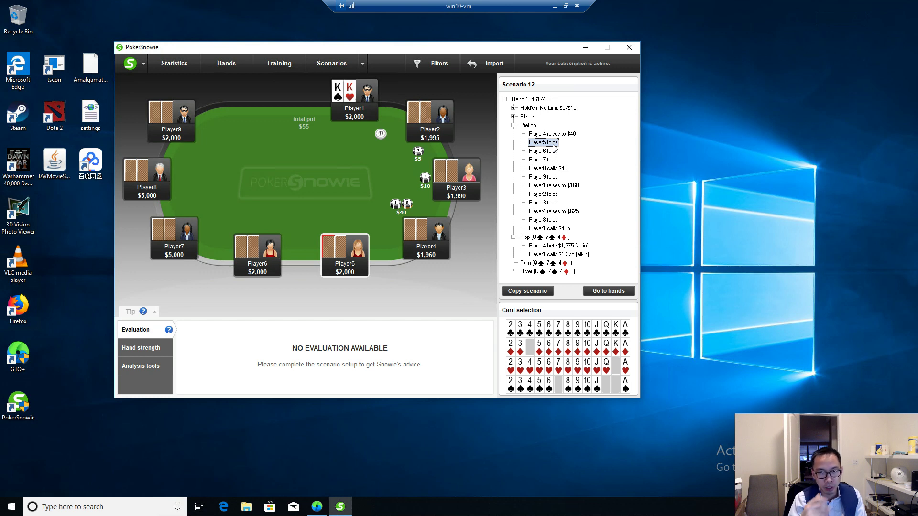
left_click(362, 64)
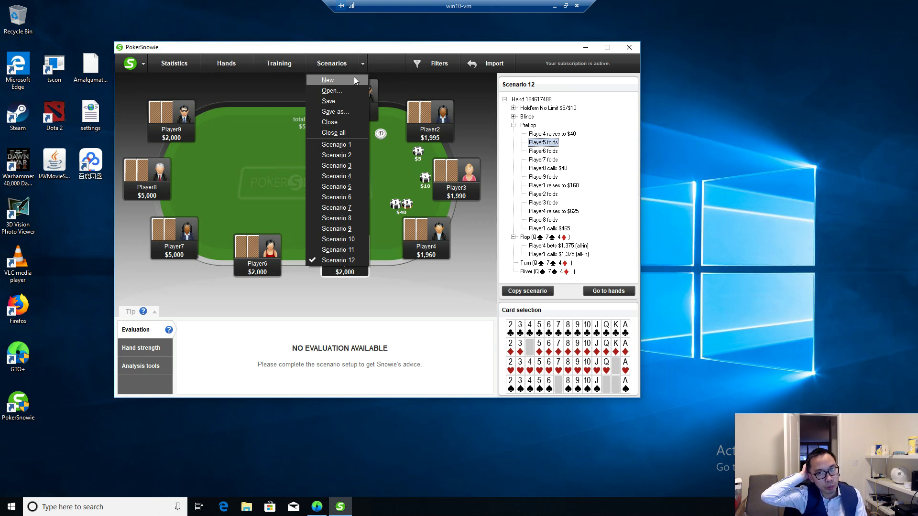
left_click(345, 210)
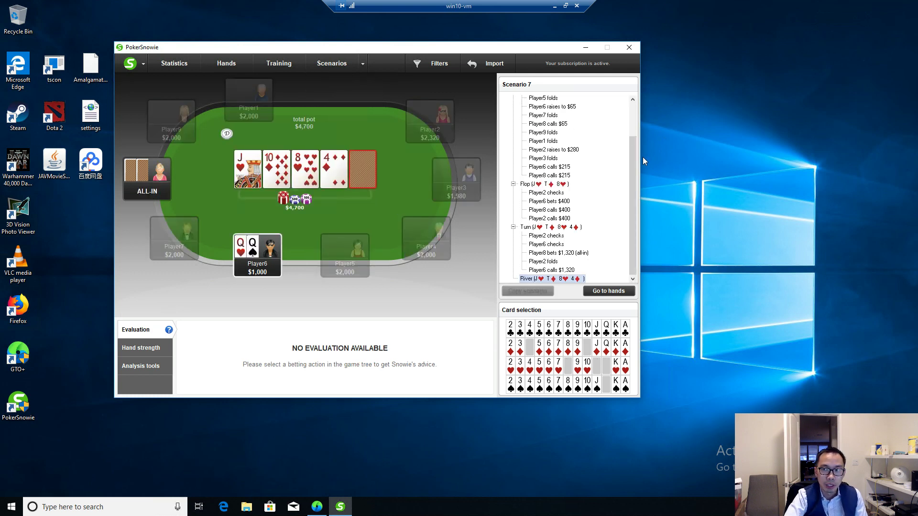
scroll(633, 169, "up", 2)
left_click(552, 142)
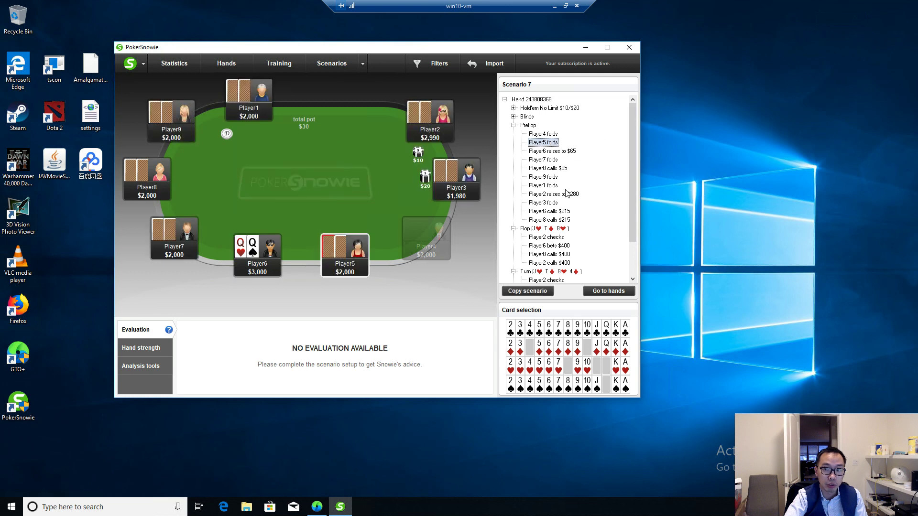
Copy the scenario from Player5's preflop decision and clear Player6's two queens
left_click(548, 293)
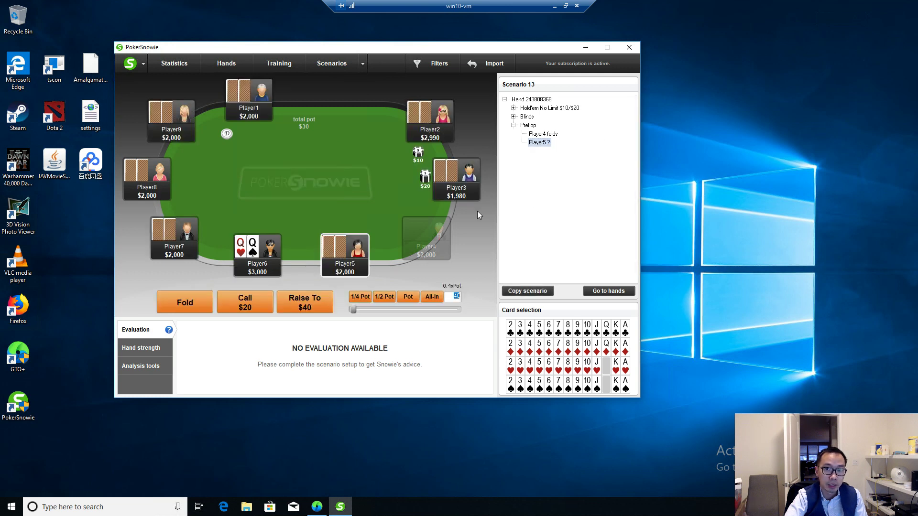
left_click(239, 248)
left_click(252, 246)
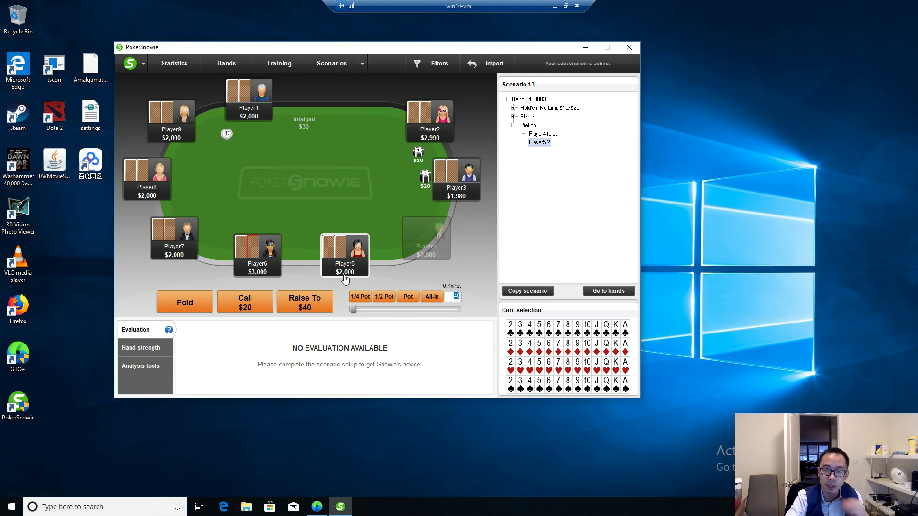
Set Player2's stack to $5,000
left_click(434, 138)
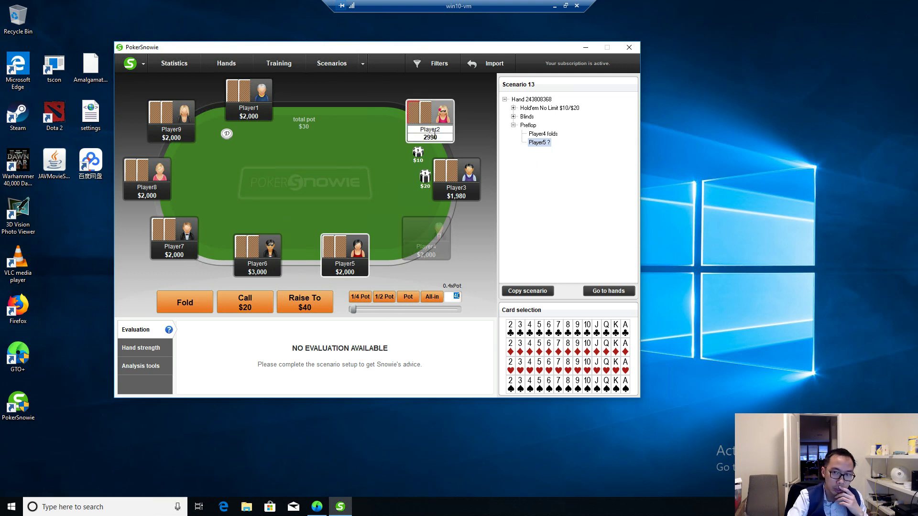
type("5,00")
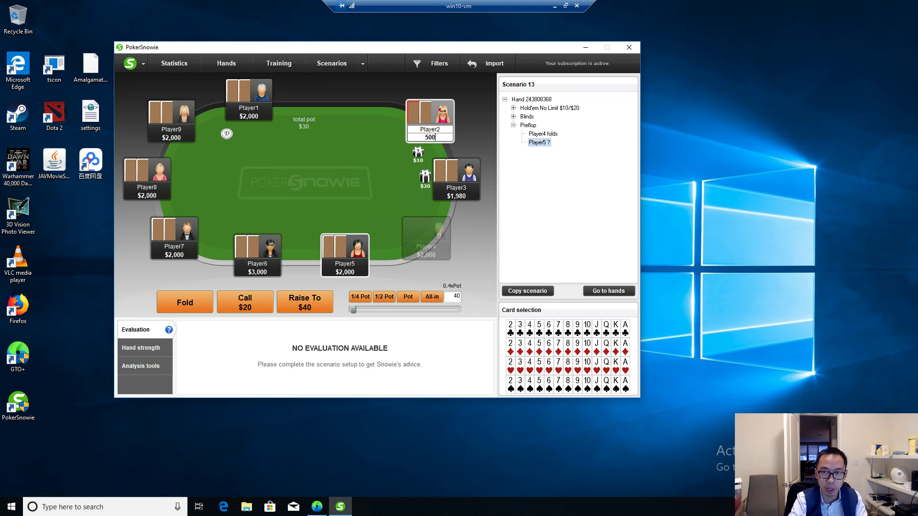
type("0")
left_click(352, 191)
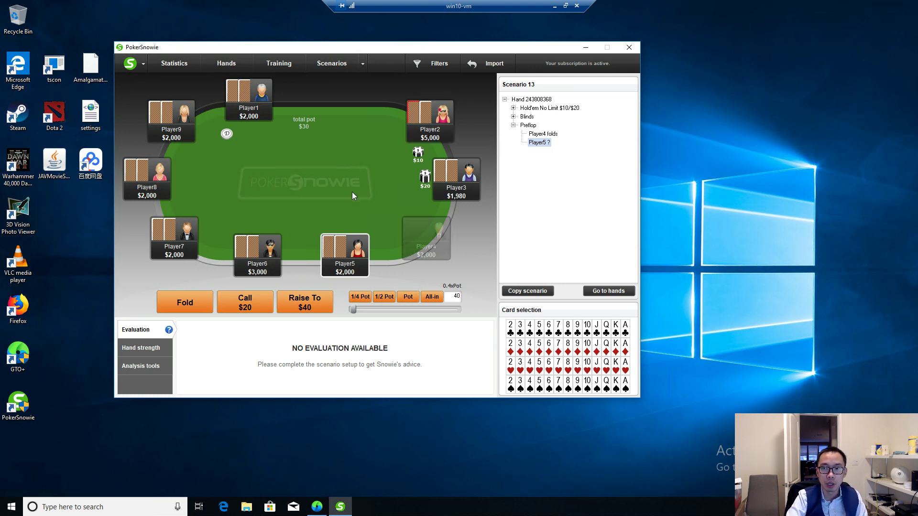
Fold Player5, Player6 and Player7 preflop
left_click(203, 304)
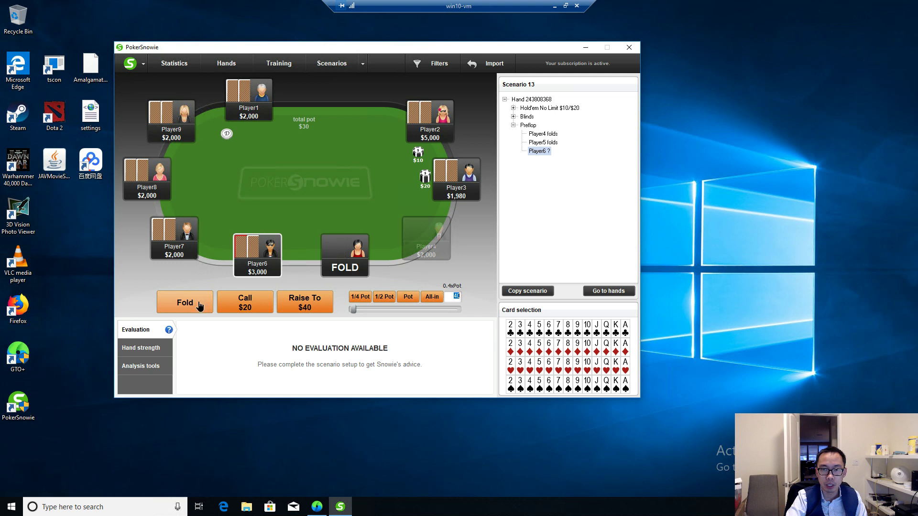
left_click(199, 306)
left_click(200, 306)
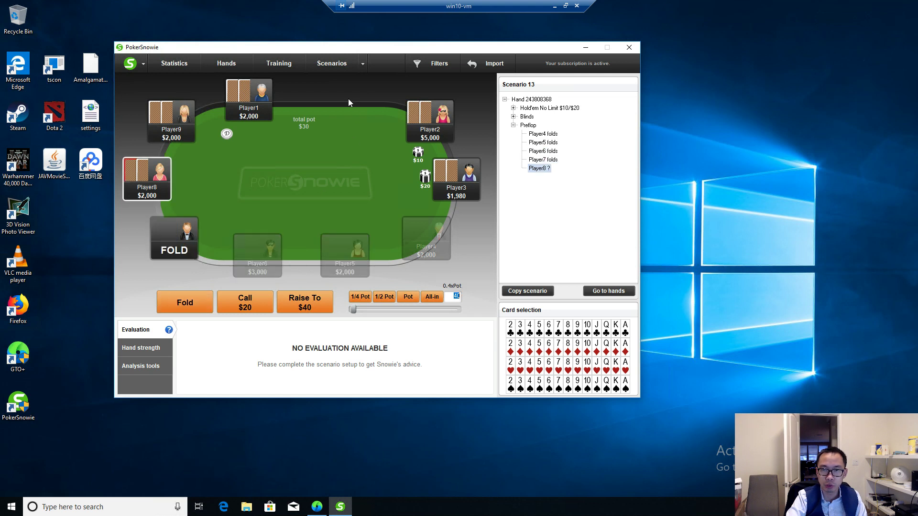
Copy Scenario 12 from Player4's opening preflop action and clear Player1's pocket kings
left_click(361, 65)
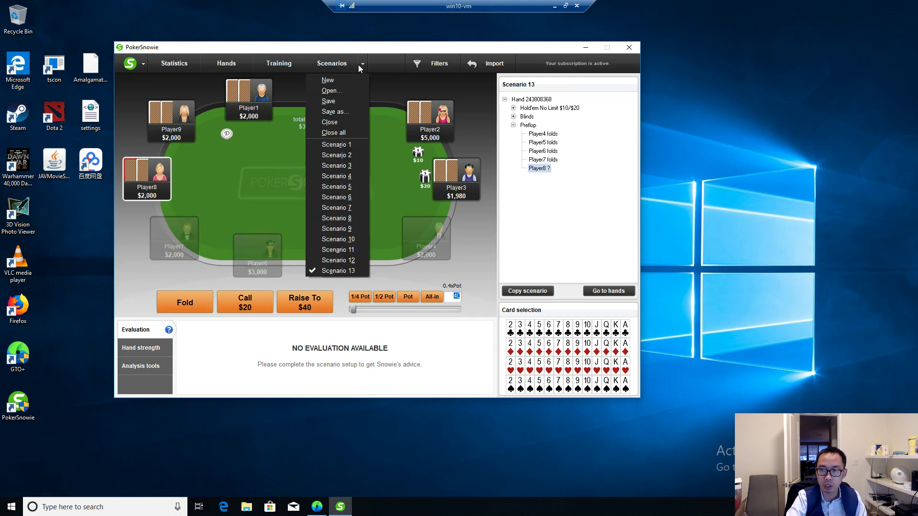
left_click(354, 261)
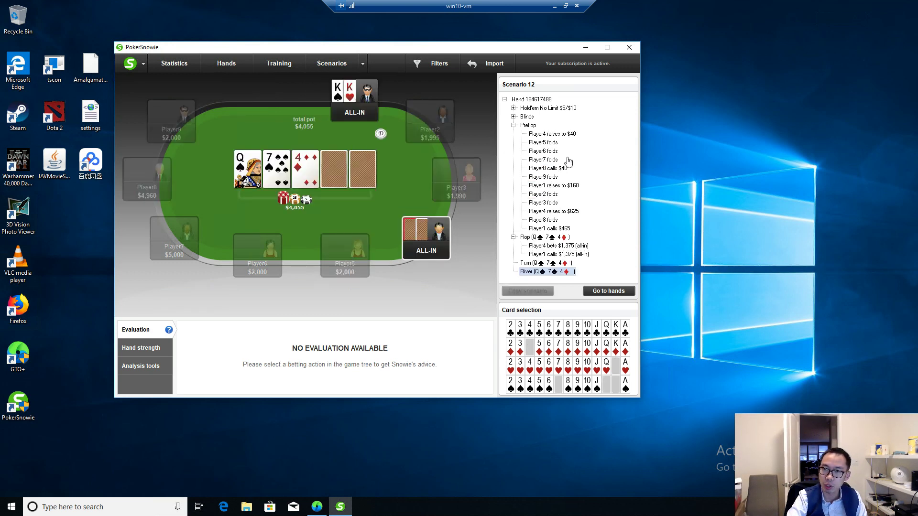
left_click(553, 134)
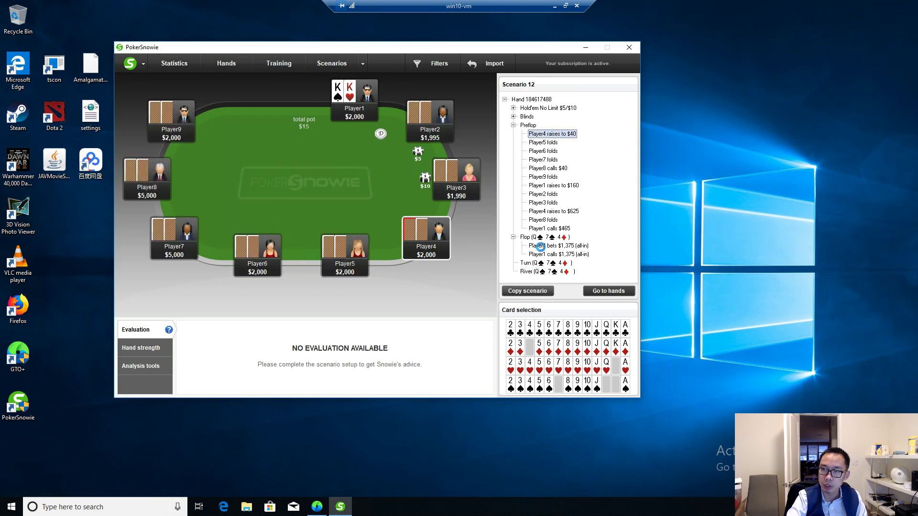
left_click(350, 98)
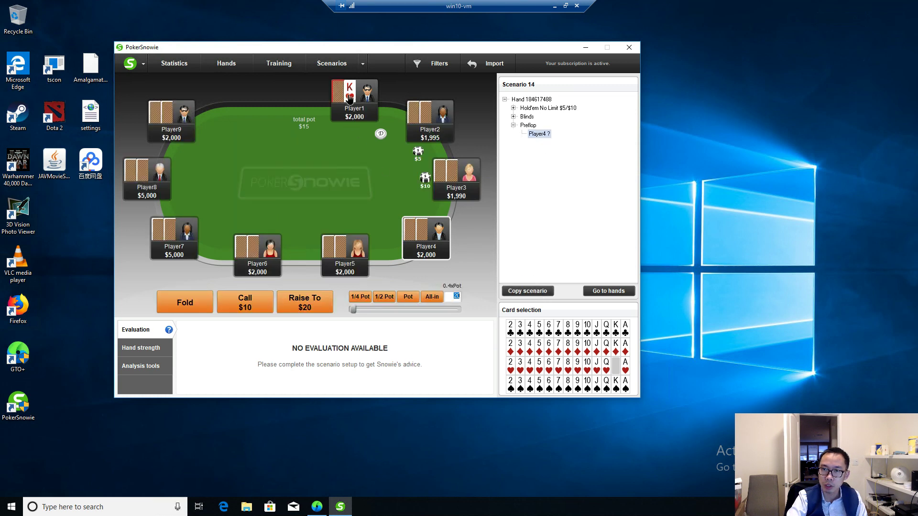
Fold every player from Player4 through Player9 preflop
left_click(199, 305)
left_click(198, 305)
left_click(199, 305)
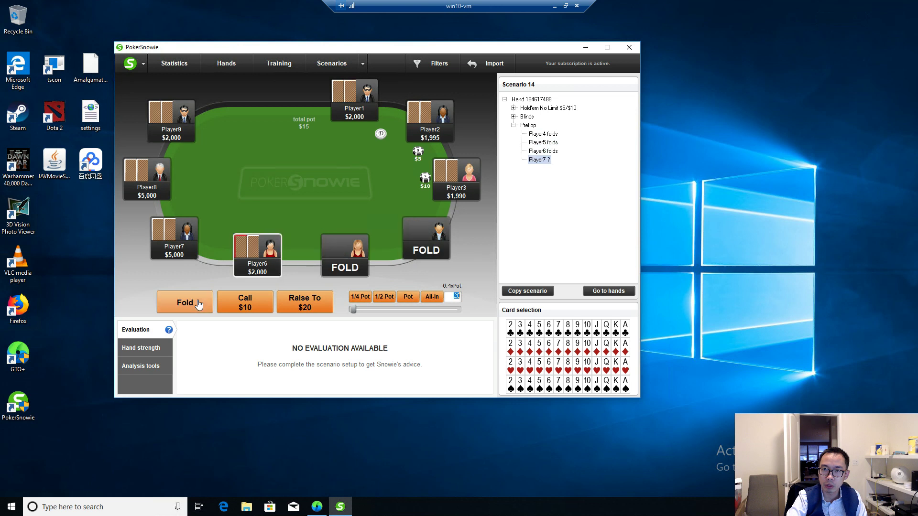
left_click(199, 305)
left_click(198, 305)
left_click(198, 306)
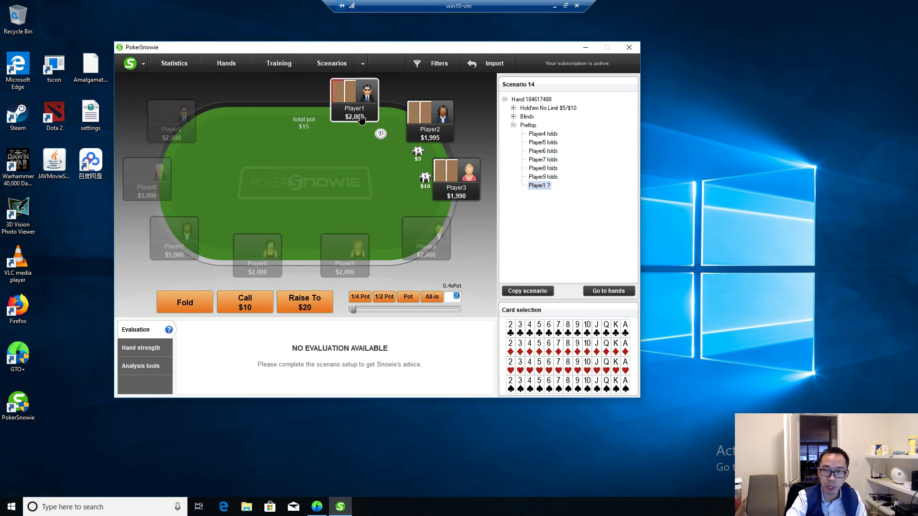
Set Player1's stack to $5,000 and raise to $40 with Player1
left_click(362, 120)
type("5000")
key("Return")
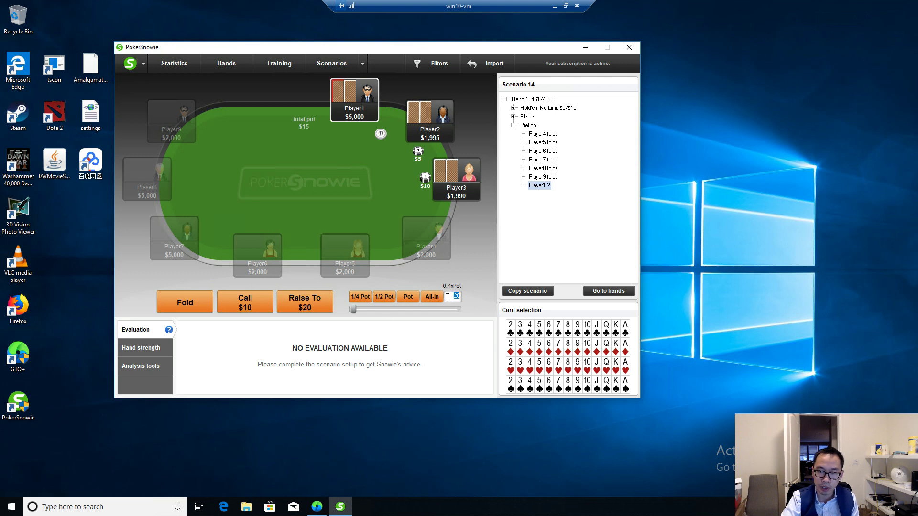
type("40")
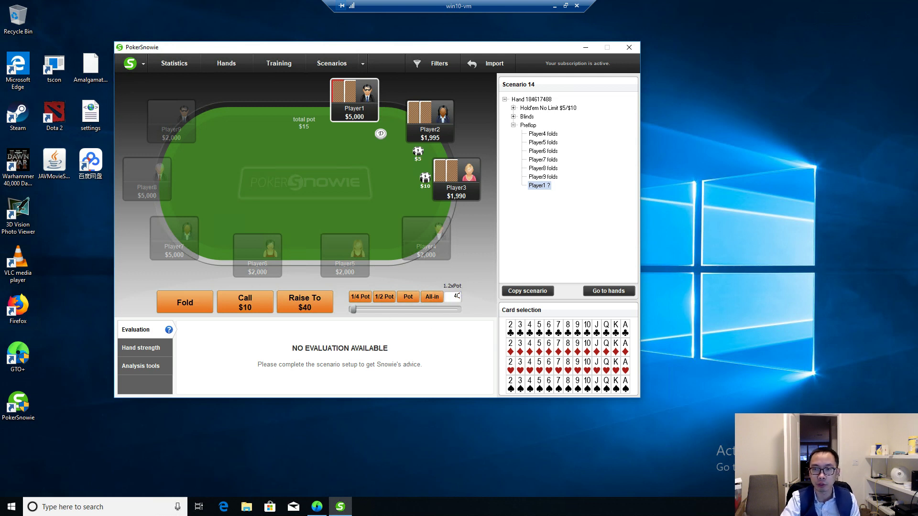
left_click(291, 312)
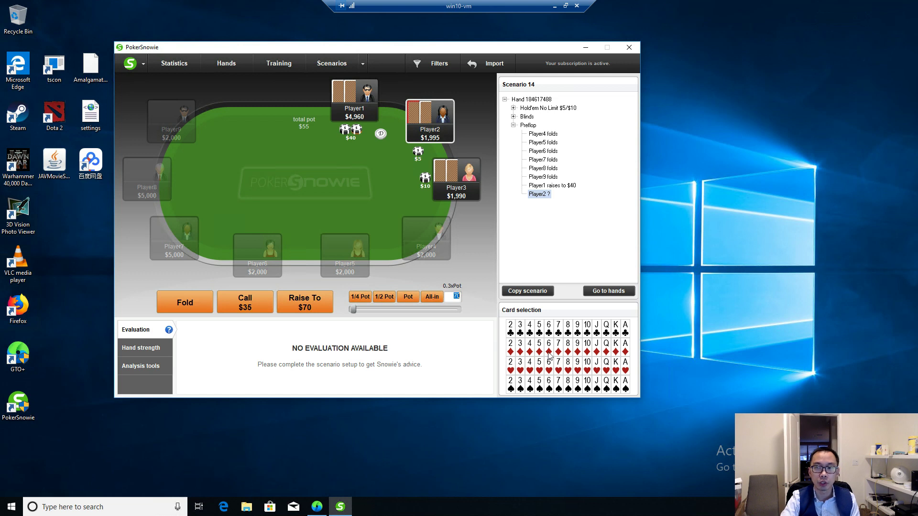
Give Player2 king of diamonds and queen of hearts, and complete preflop with Player2 raising to $160, Player3 folding and Player1 calling
left_click(616, 349)
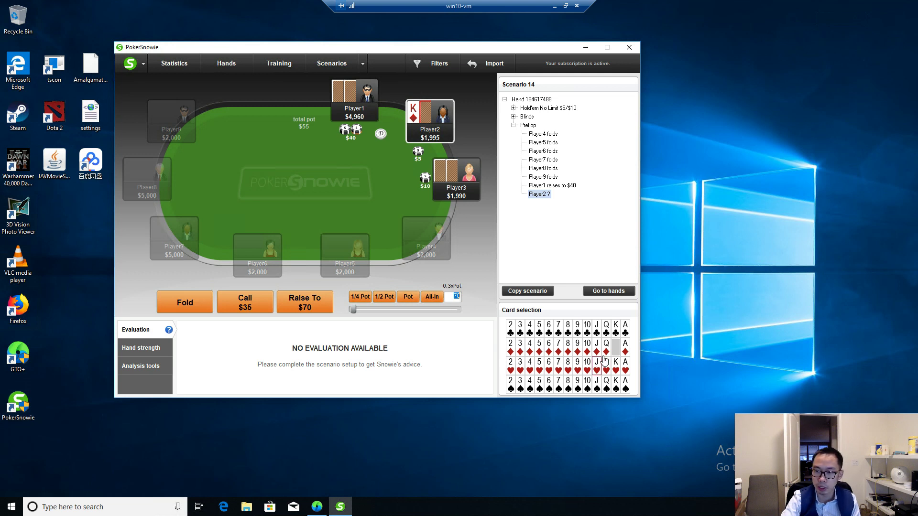
left_click(606, 366)
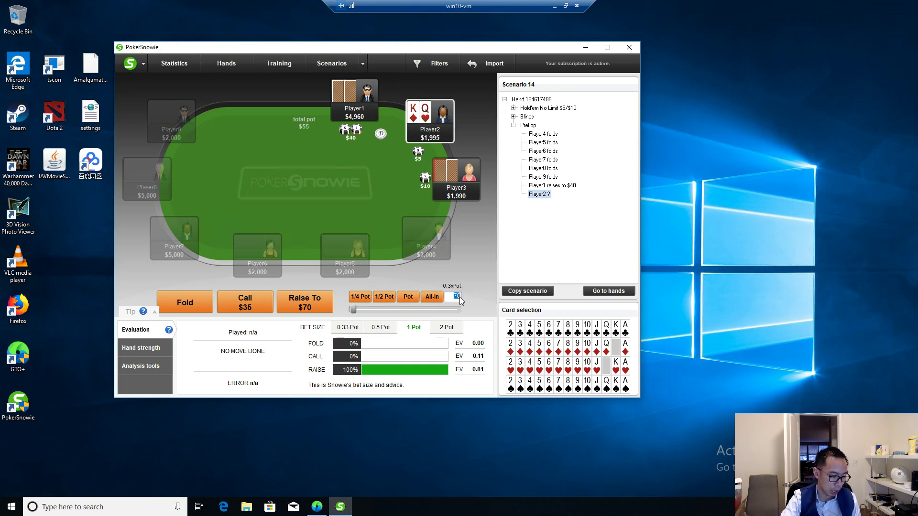
type("160")
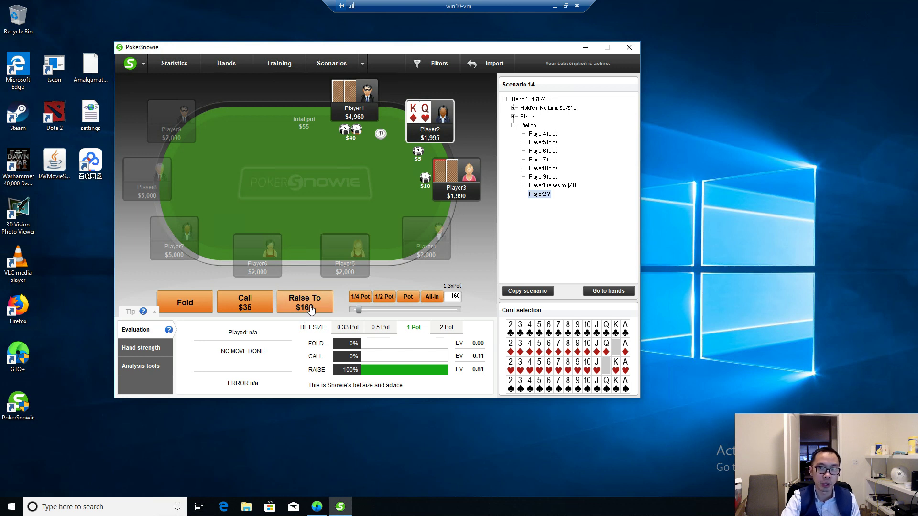
left_click(309, 308)
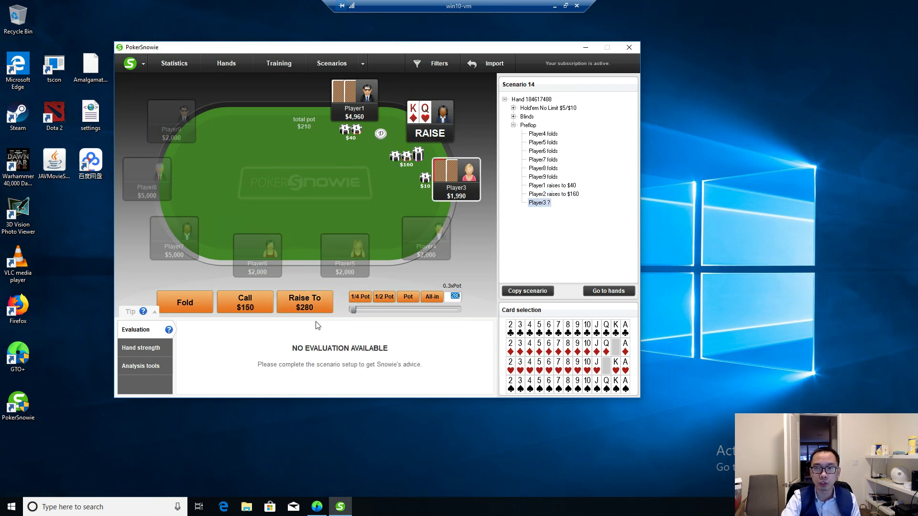
left_click(200, 302)
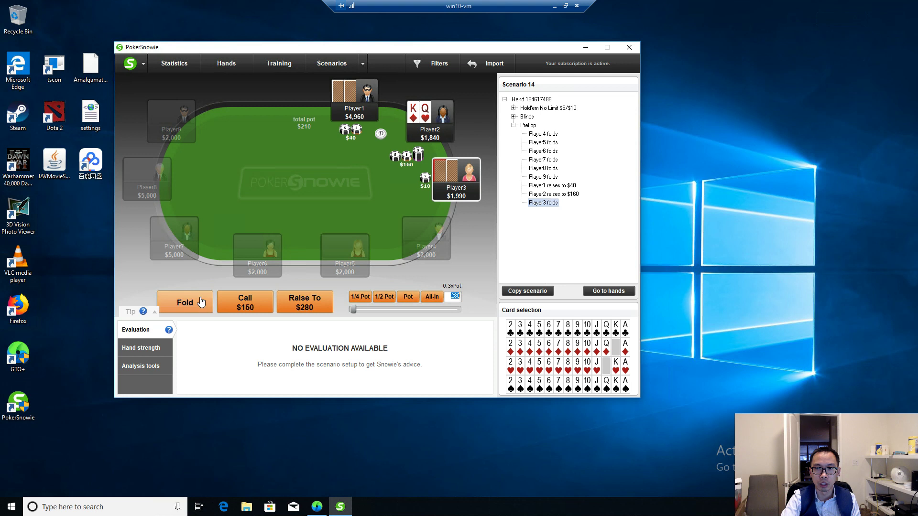
left_click(251, 315)
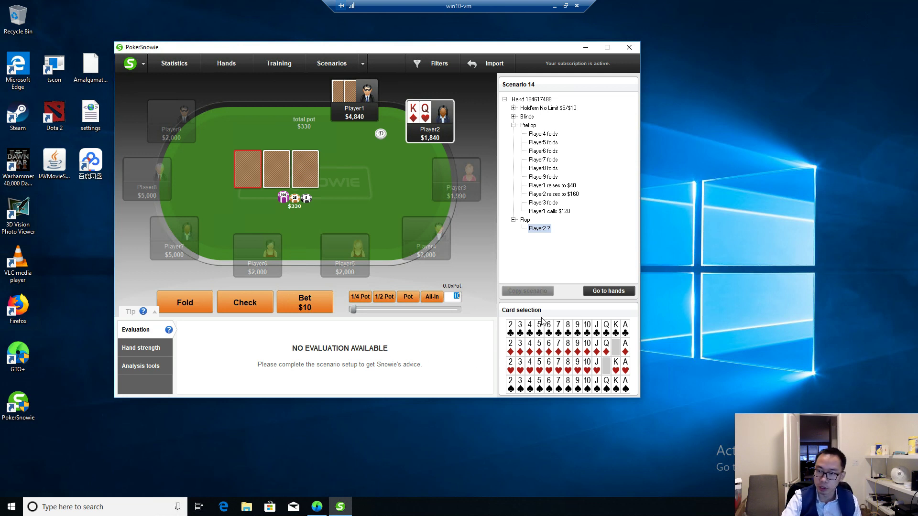
Deal the flop as ten of diamonds, seven of diamonds and six of spades
left_click(588, 351)
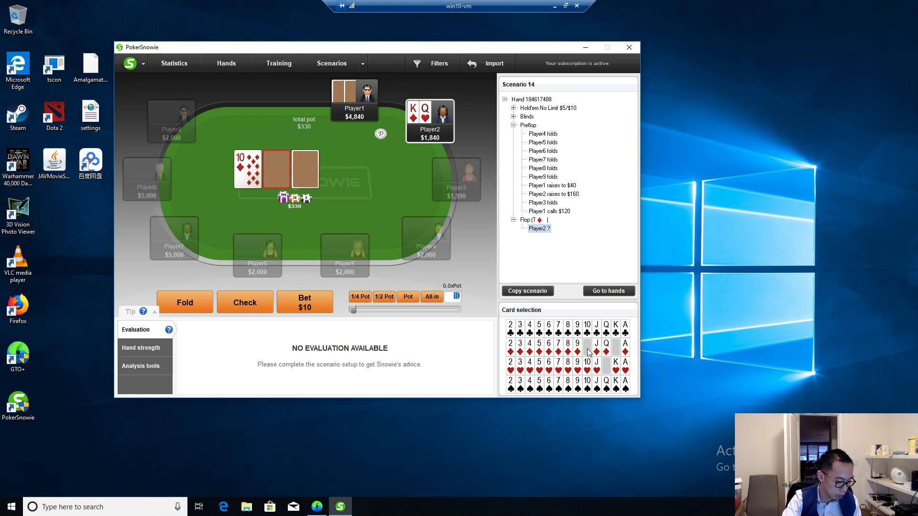
left_click(559, 350)
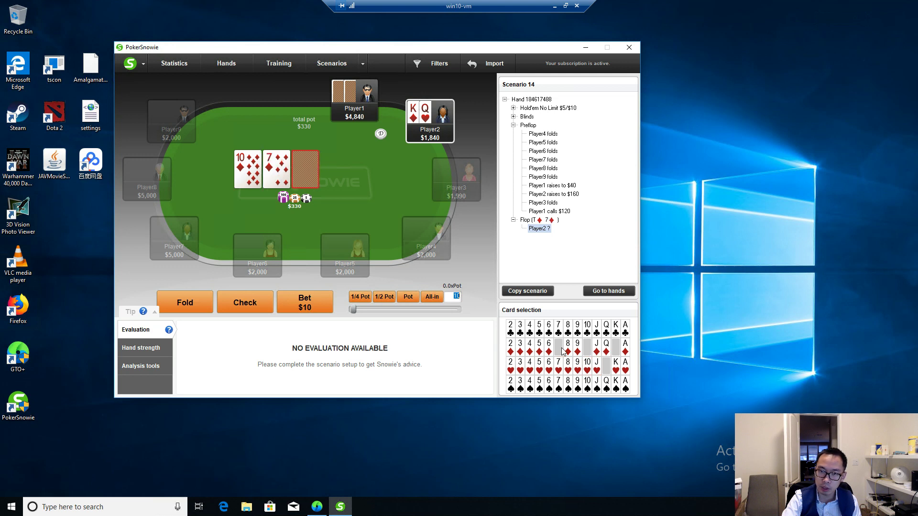
left_click(549, 366)
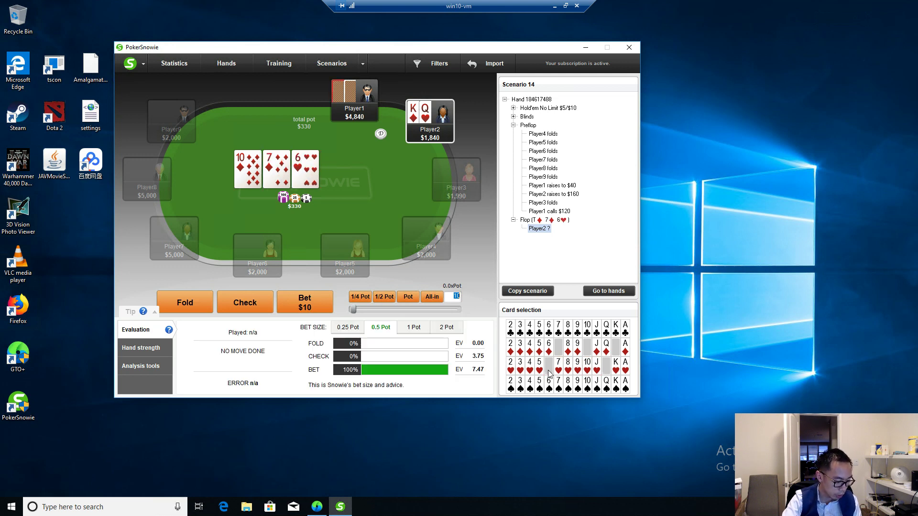
left_click(319, 167)
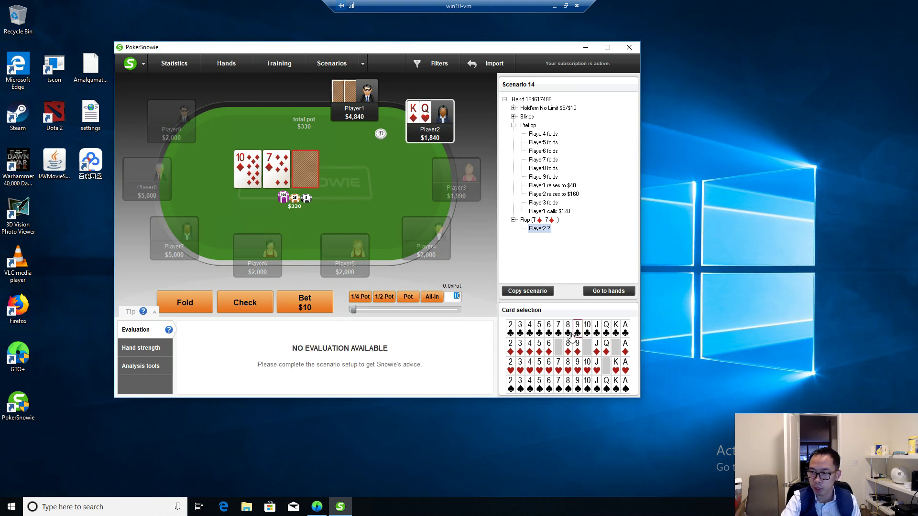
left_click(549, 384)
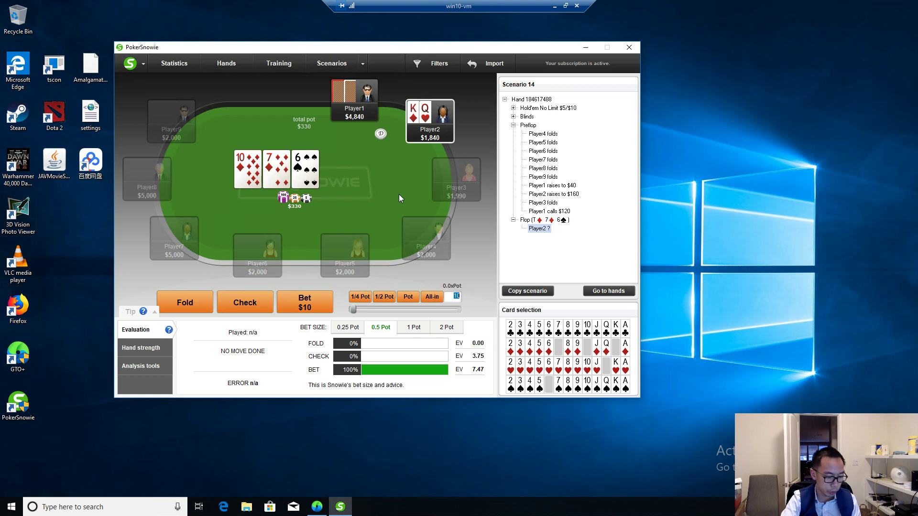
Bet $120 with Player2 on the flop and call with Player1
left_click(454, 300)
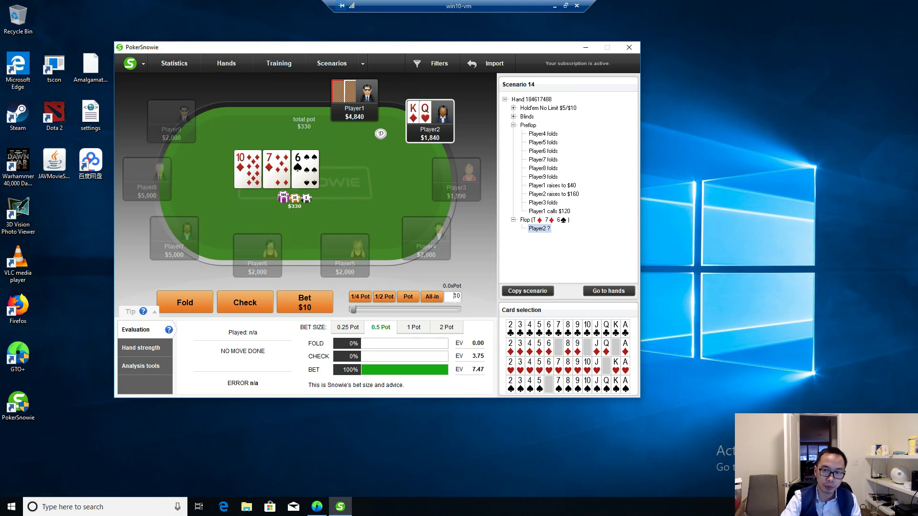
type("2")
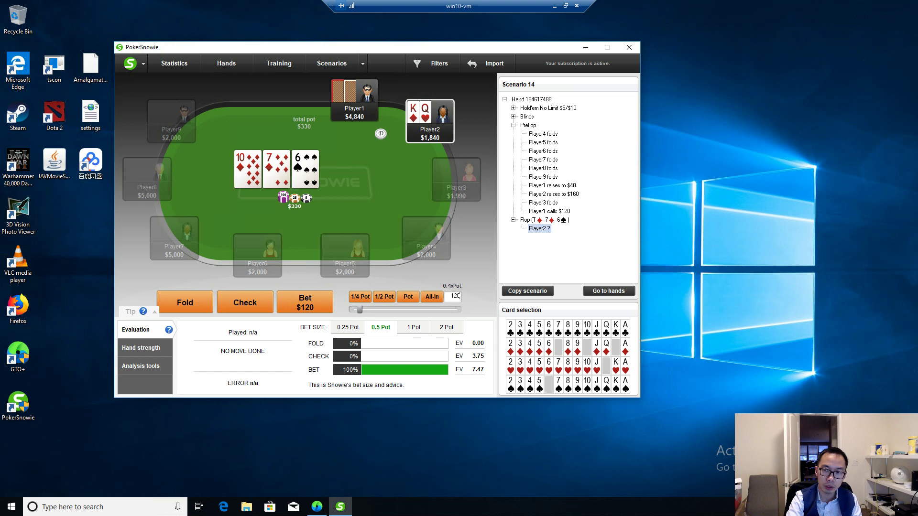
left_click(332, 309)
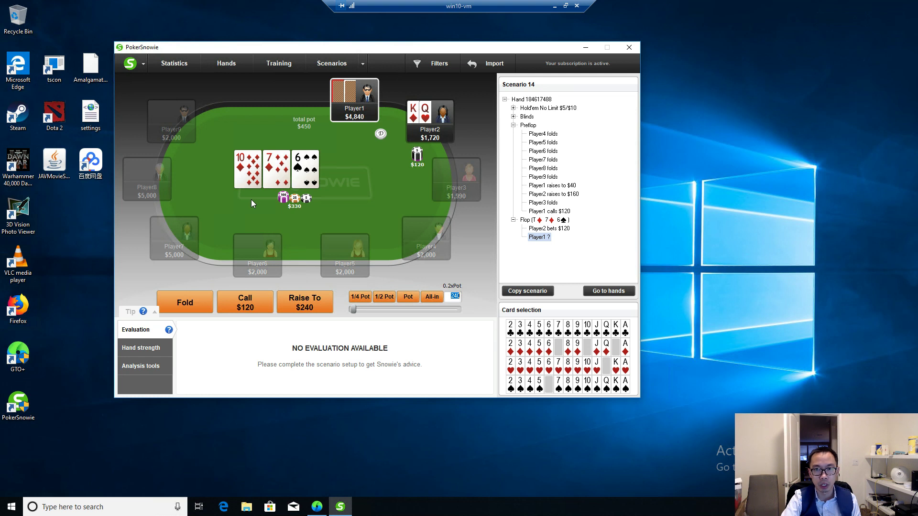
left_click(257, 307)
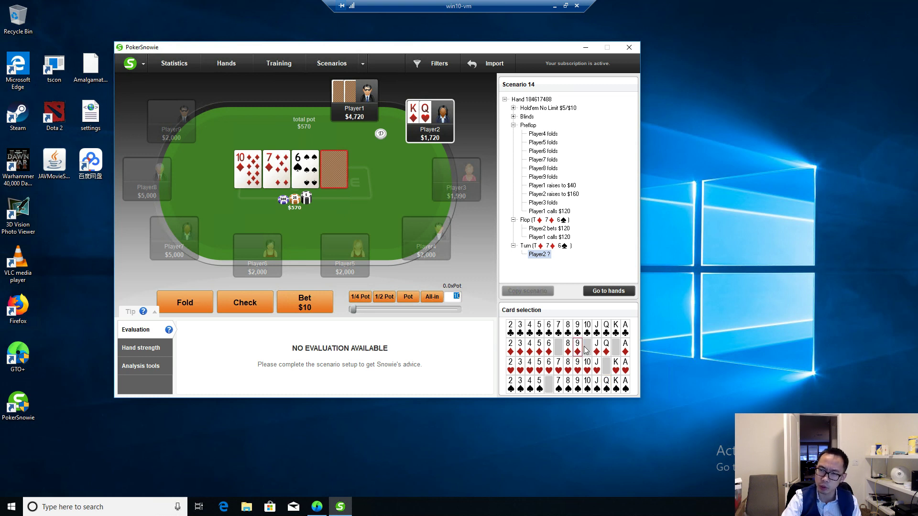
Deal the queen of clubs as the turn and complete the street with Player2 betting $275 and Player1 calling
left_click(606, 329)
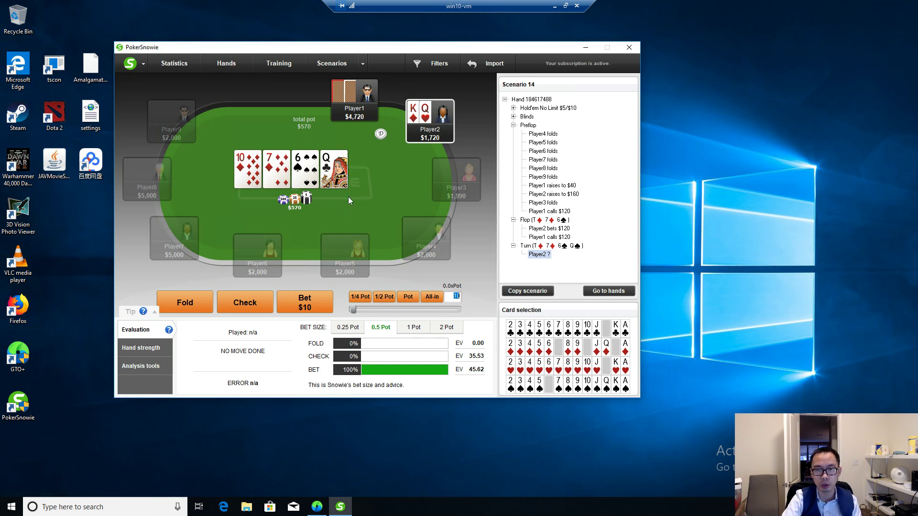
left_click(454, 297)
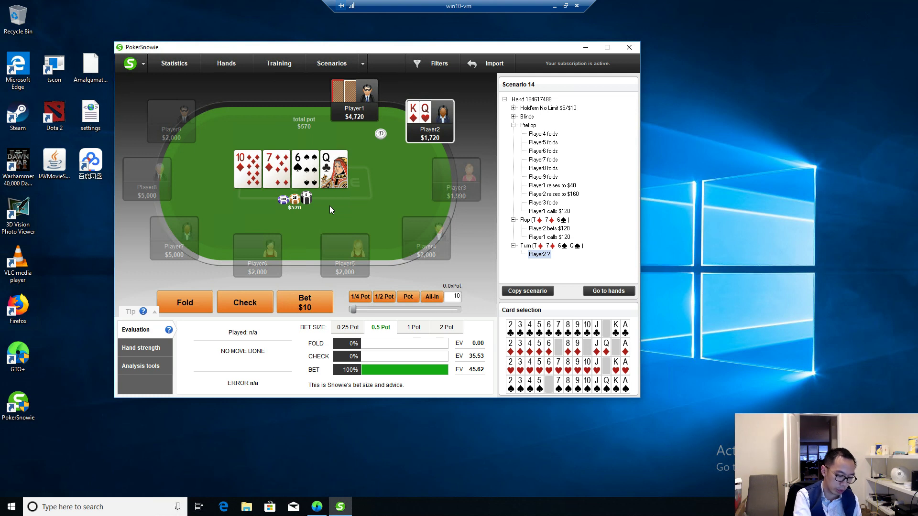
double_click(457, 296)
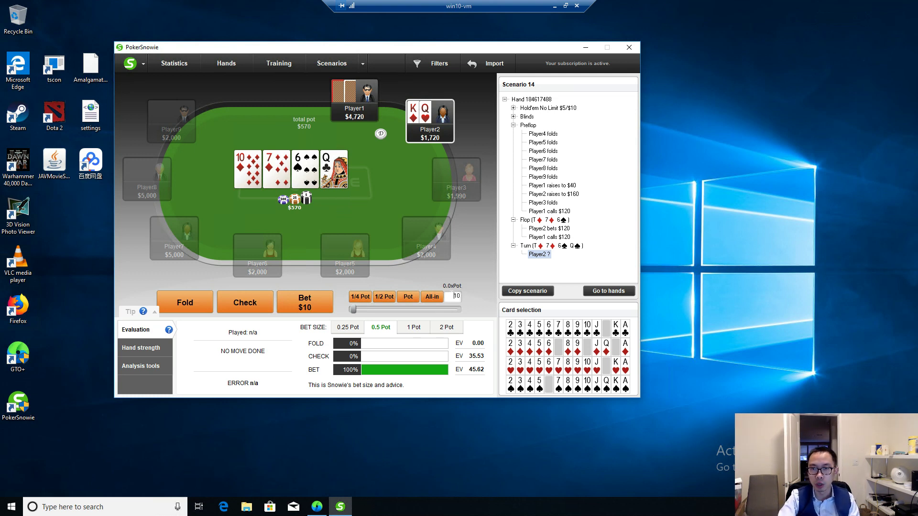
type("275")
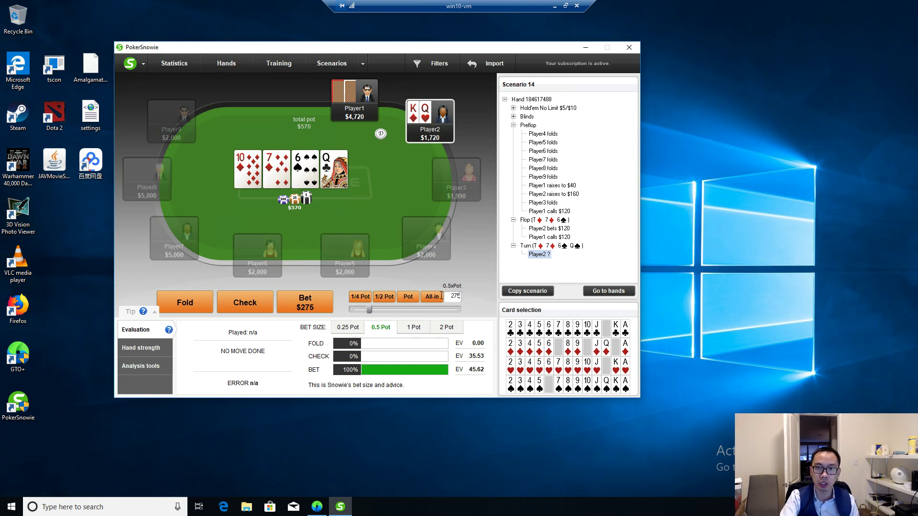
left_click(306, 309)
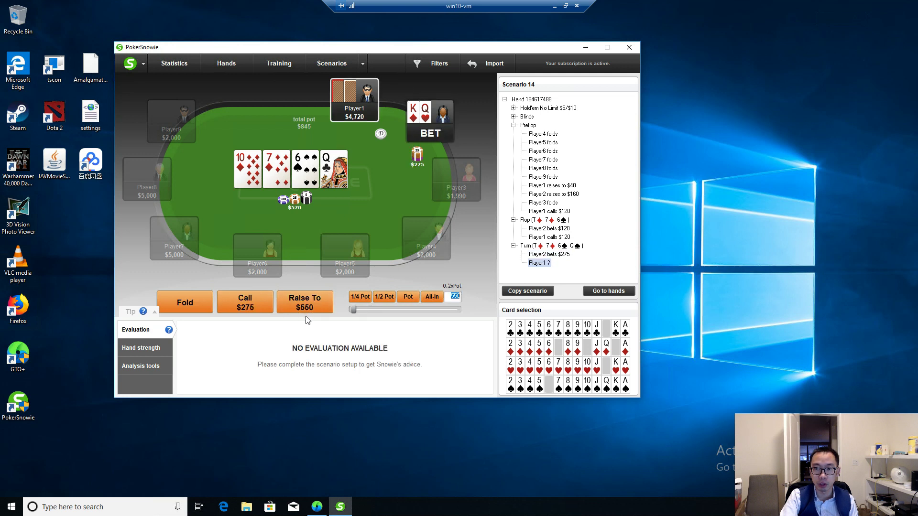
left_click(251, 306)
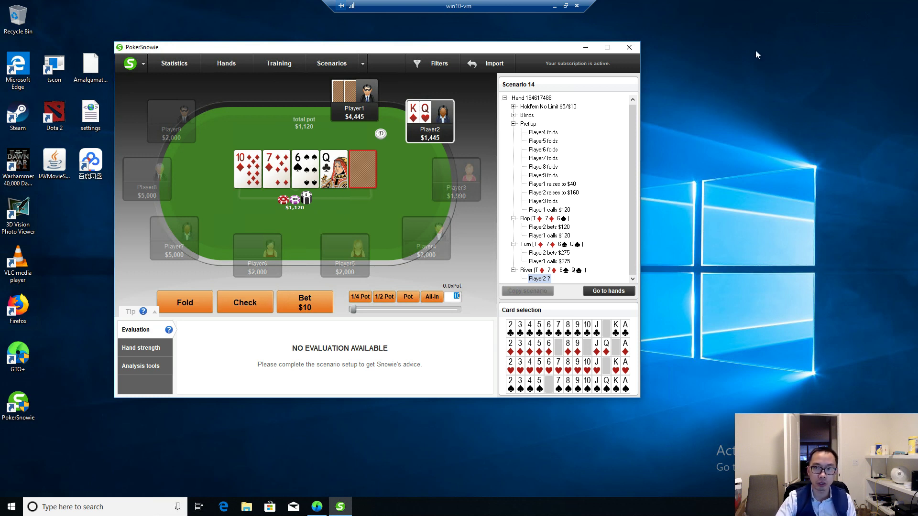
Set Player2's stack to $10,000 and deal the three of hearts as the river card
left_click(446, 135)
type("10000")
key("Return")
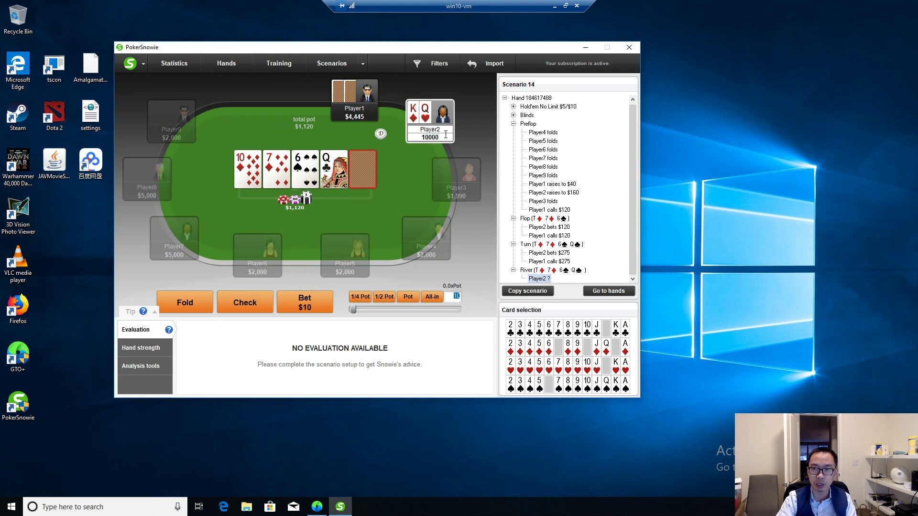
left_click(466, 136)
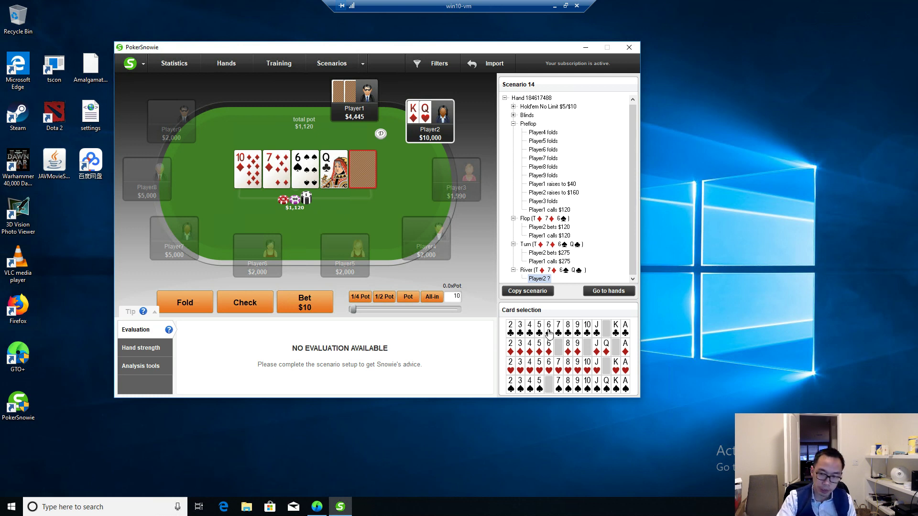
left_click(519, 366)
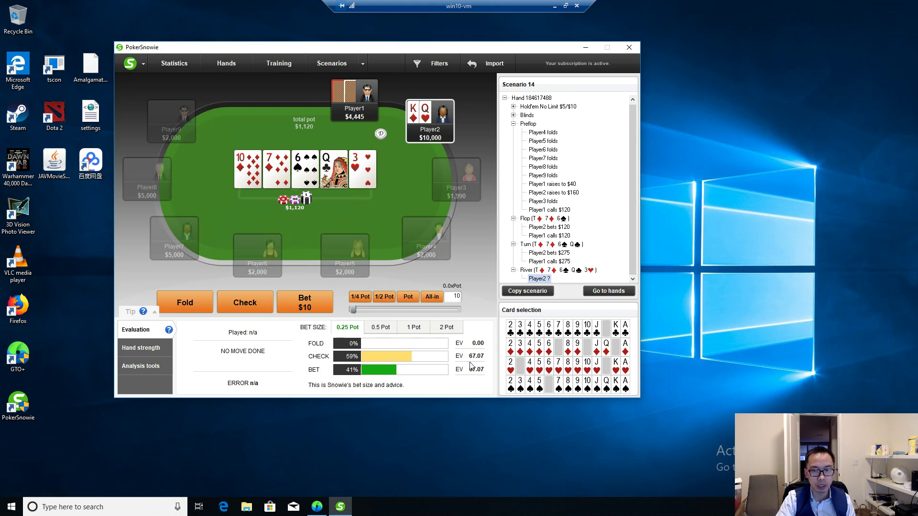
Bet $800 with Player2 on the river
mouse_move(473, 360)
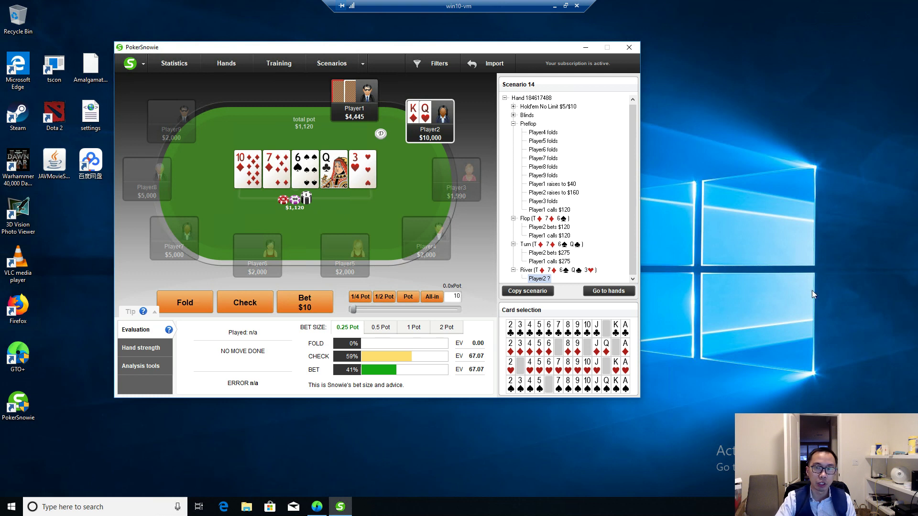
double_click(457, 301)
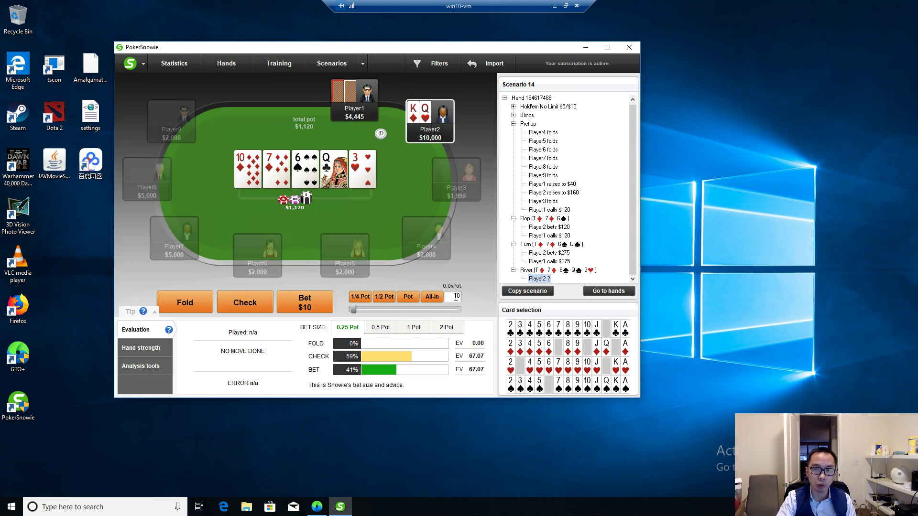
type("800")
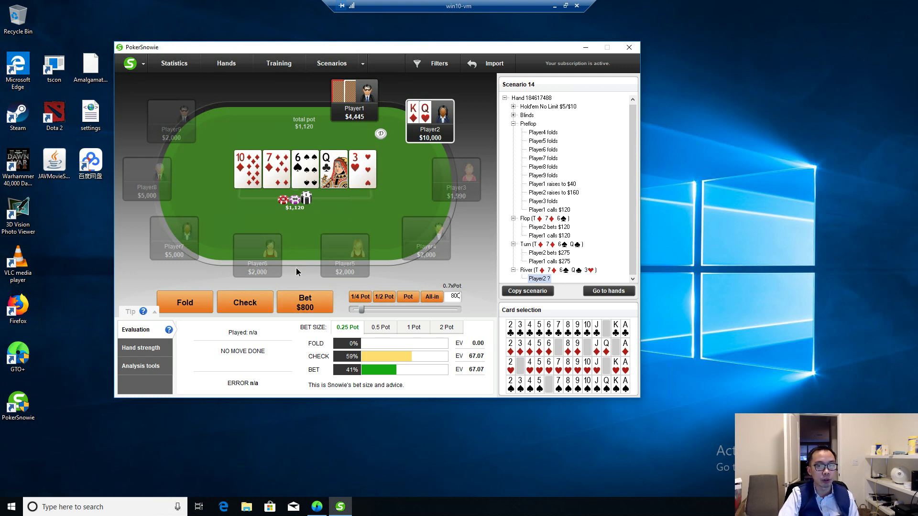
left_click(301, 306)
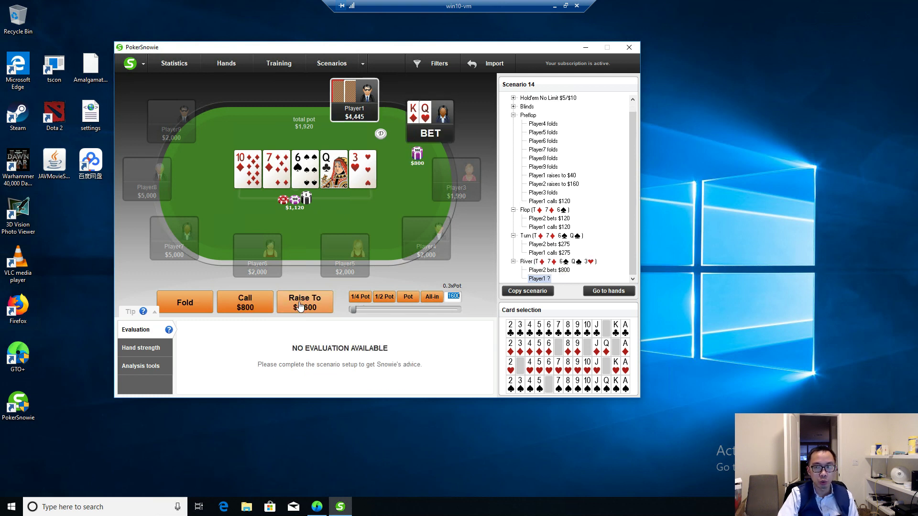